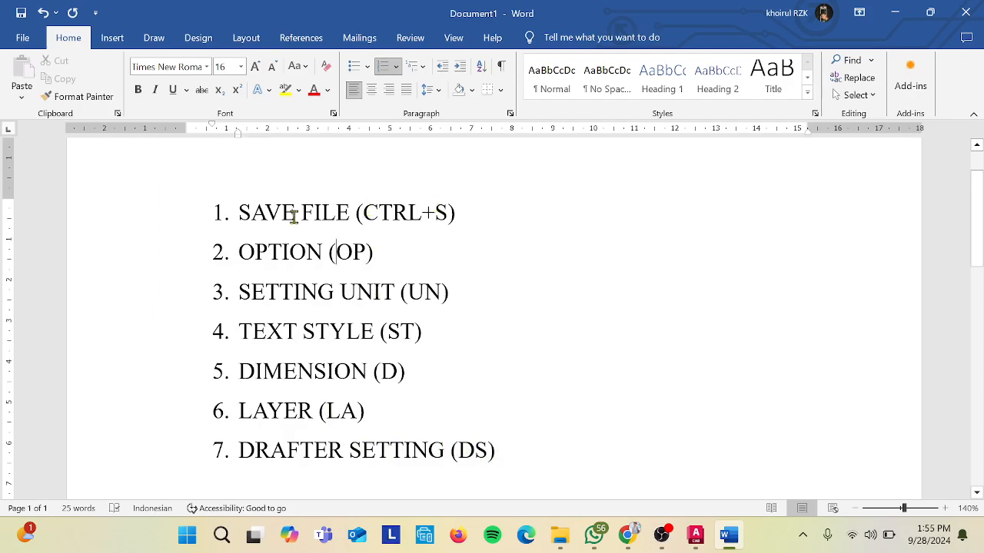
- Switch to AutoCAD and start saving the drawing in the ASDOS GAMTEK folder on New Volume (D:)
left_click(696, 535)
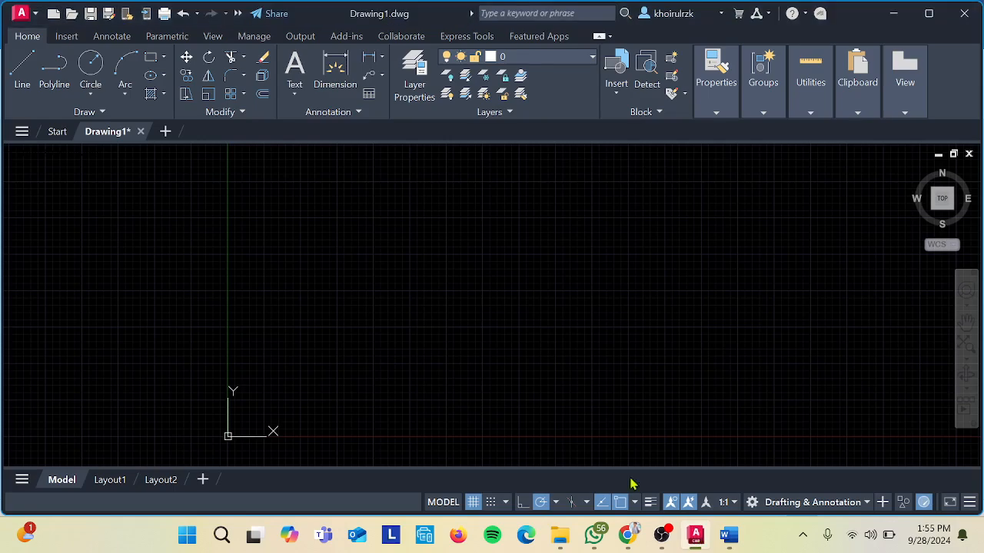
left_click(454, 243)
left_click(458, 246)
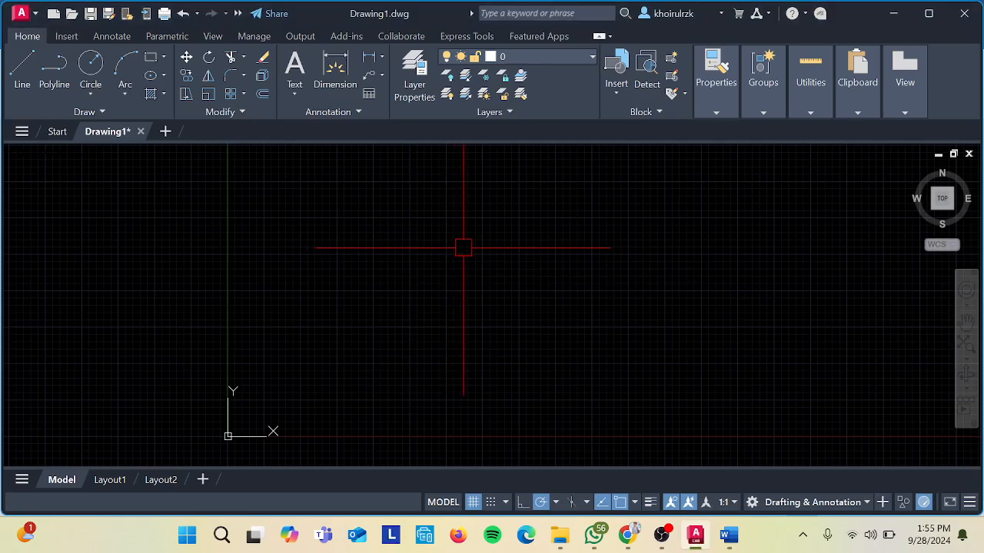
type("S")
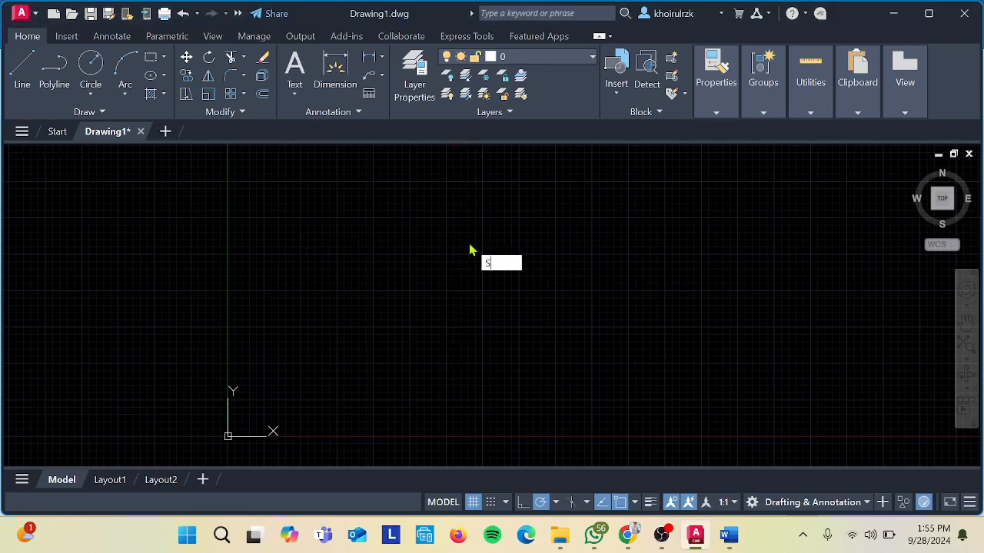
key("Escape")
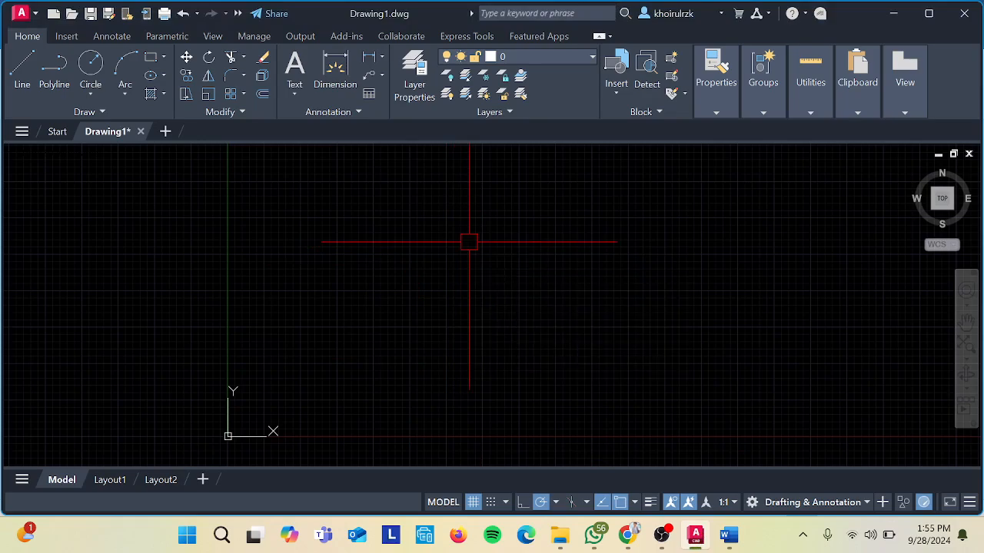
key("ctrl+s")
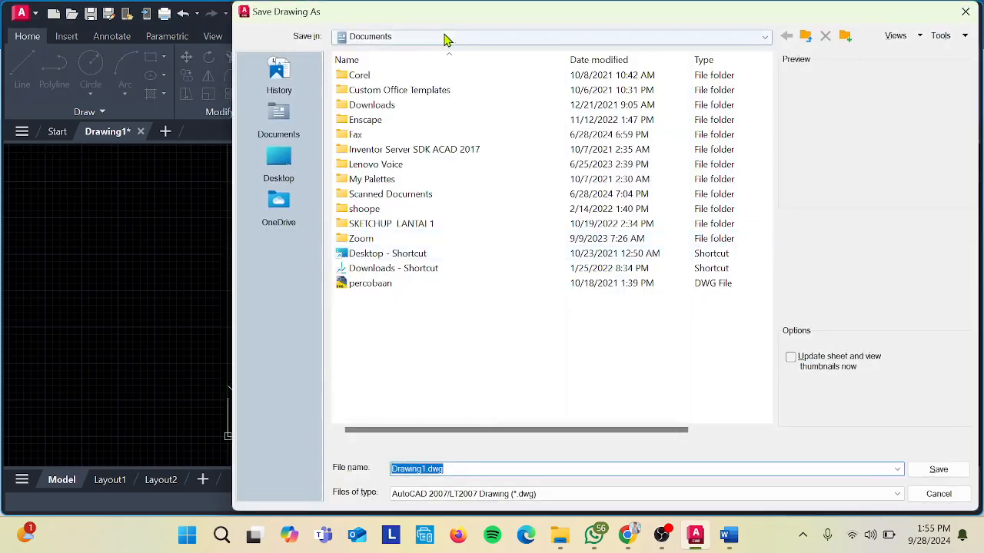
left_click(447, 38)
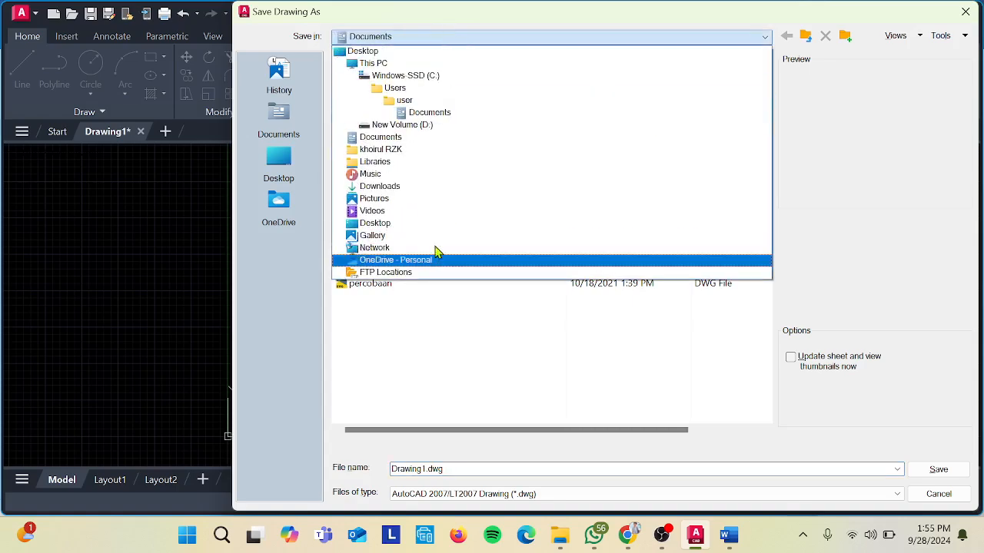
left_click(441, 125)
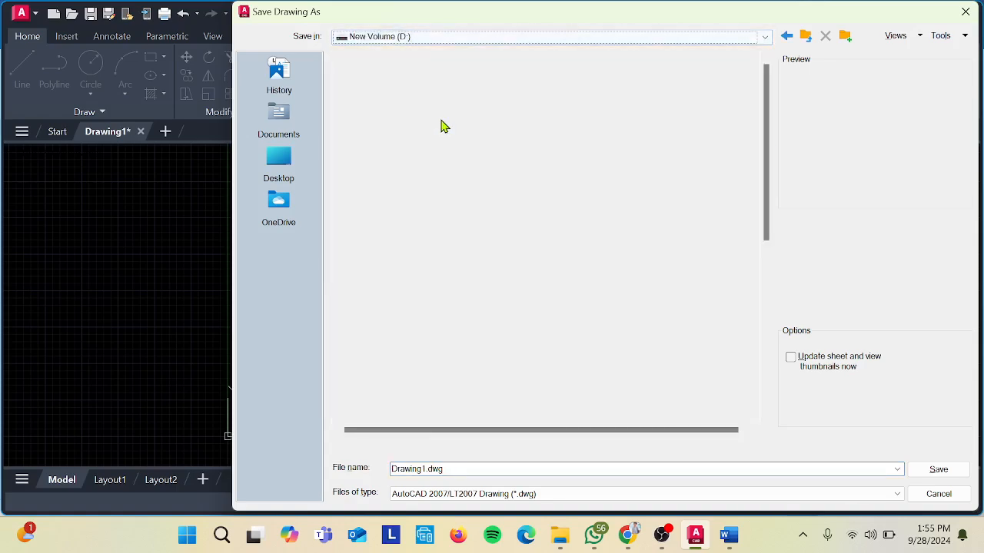
double_click(408, 91)
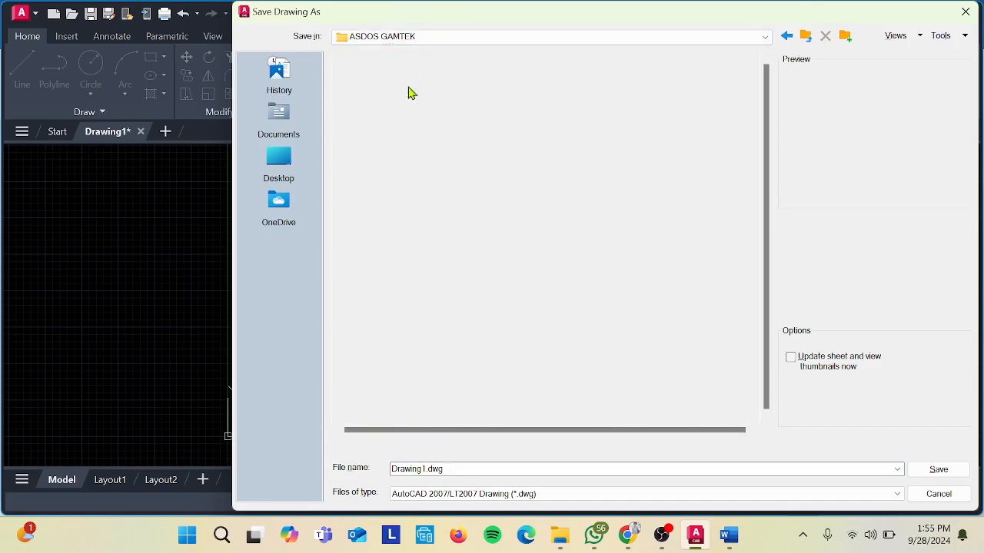
- Name the drawing file with the author's first name and save it
left_click_drag(472, 469, 347, 487)
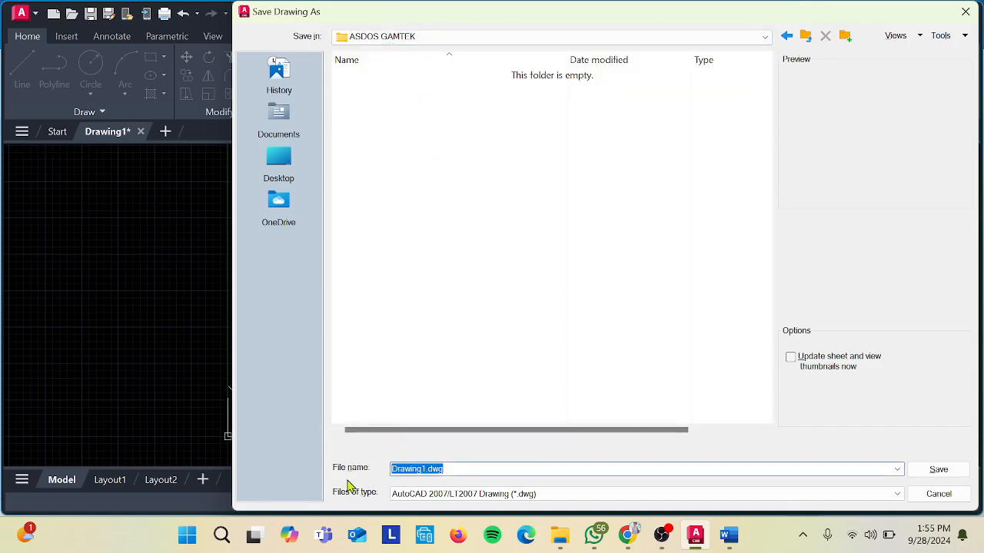
type("KHOIRUL")
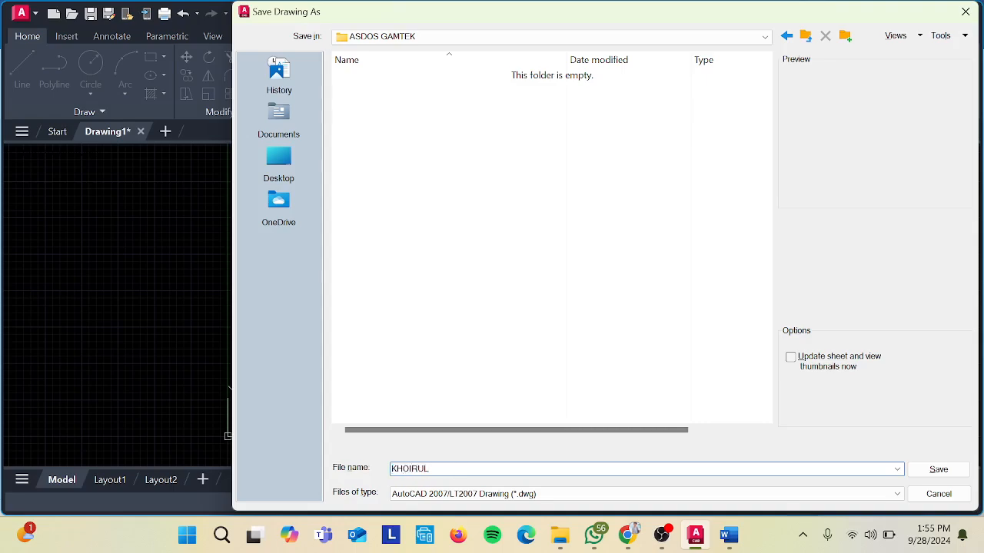
key("Return")
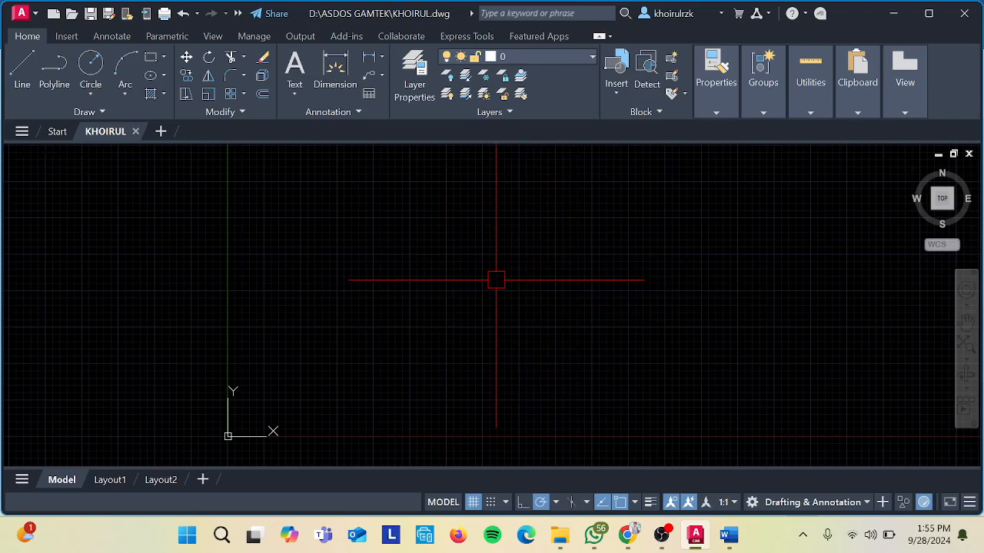
- Check the setup list in Word, return to AutoCAD and examine the Files and Display settings in Options
left_click(729, 537)
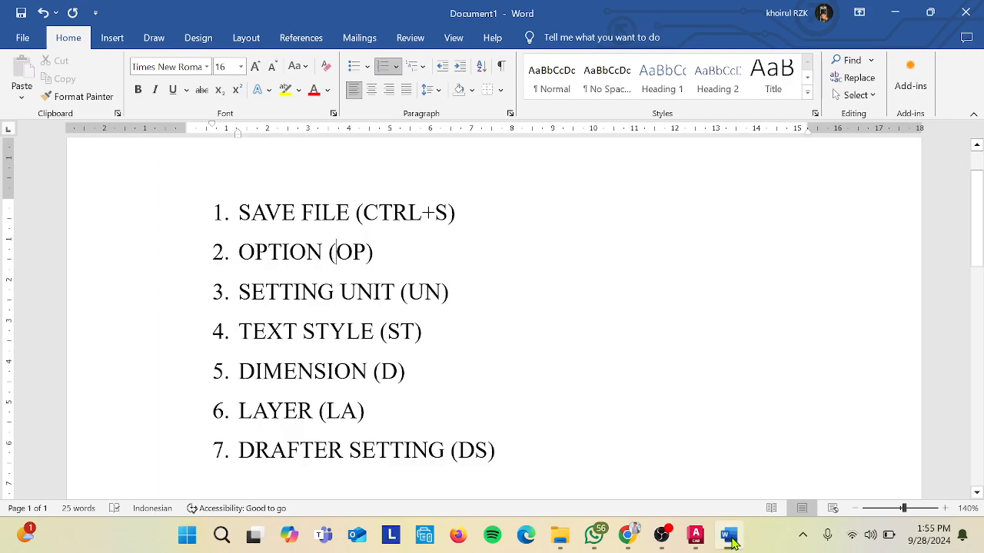
left_click(729, 537)
type("O")
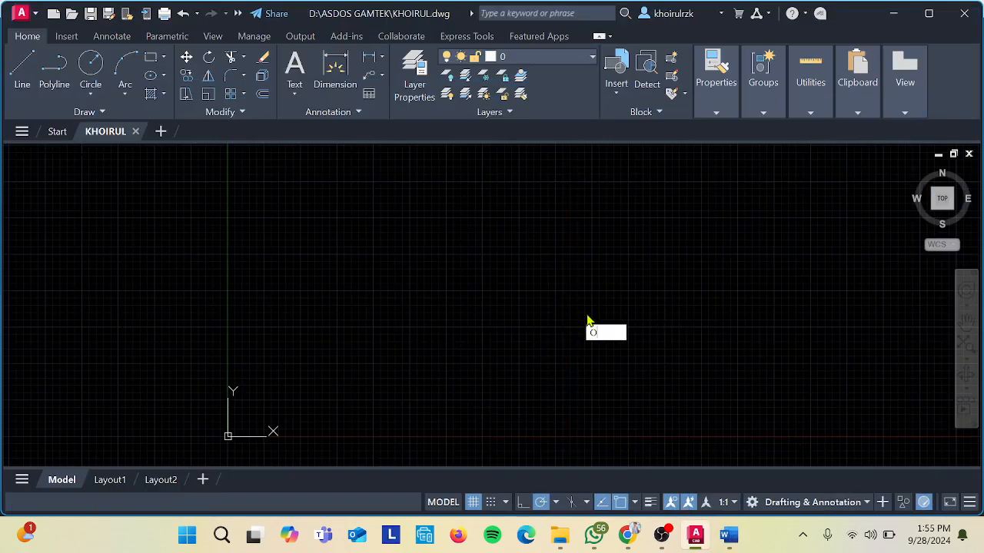
type("P")
key("Return")
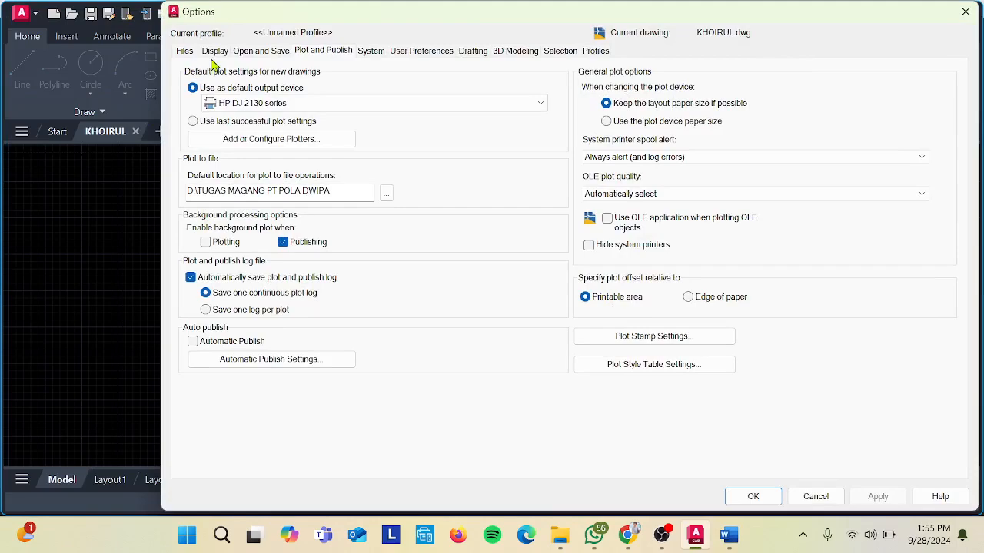
left_click(197, 52)
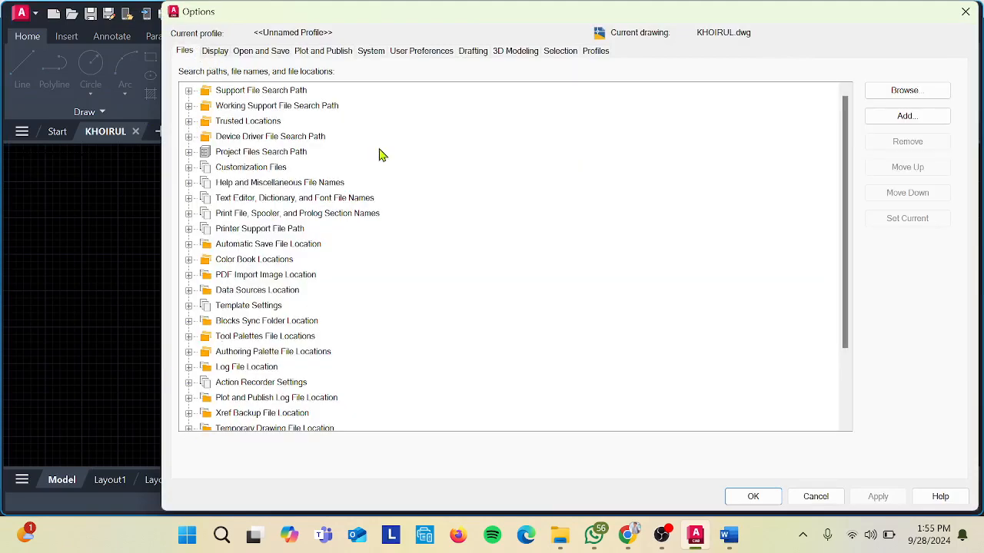
left_click(215, 52)
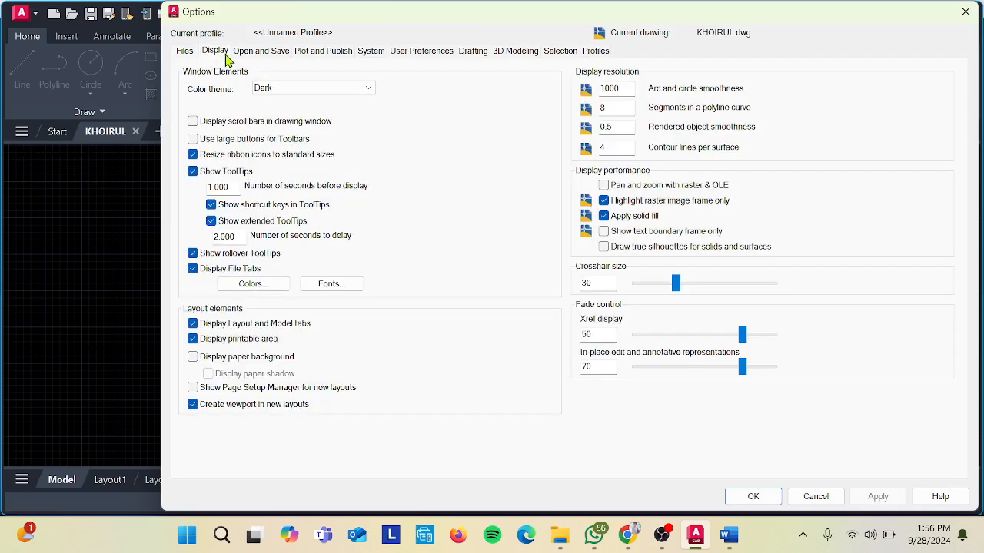
left_click(305, 90)
left_click(310, 92)
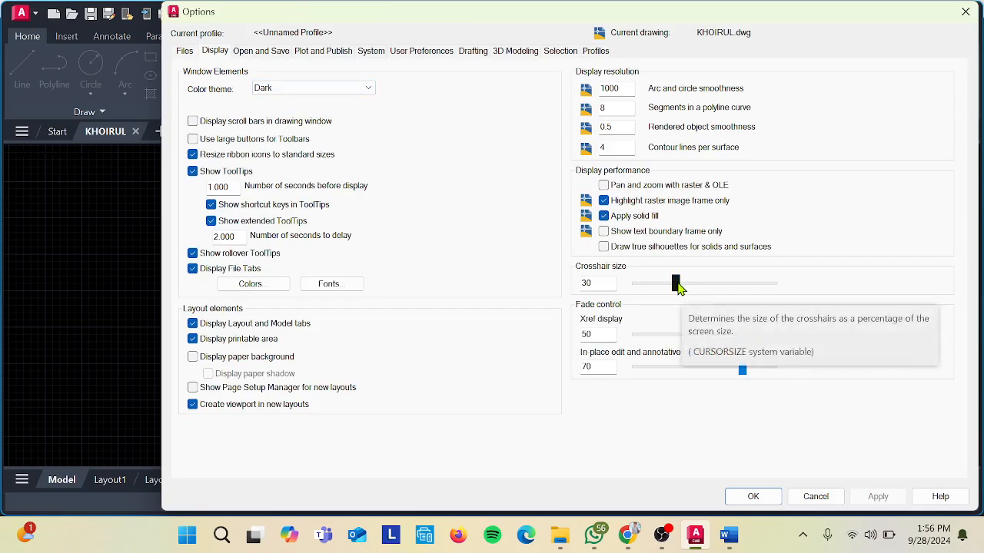
- Set the crosshair size to 93 and apply it to the drawing area
left_click_drag(678, 285, 768, 303)
left_click(869, 498)
left_click(771, 495)
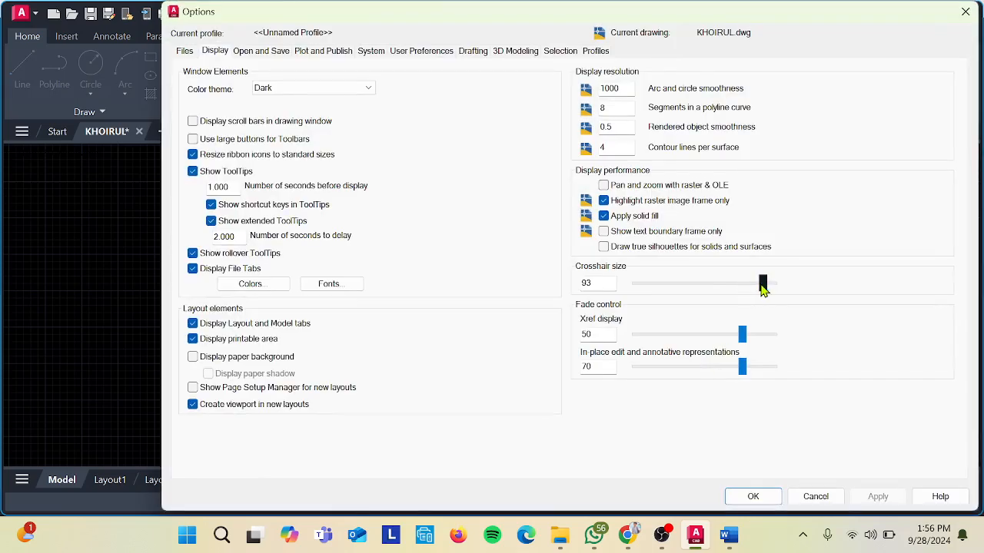
- Set the crosshair size to 30, apply the change and close Options
left_click_drag(762, 283, 676, 307)
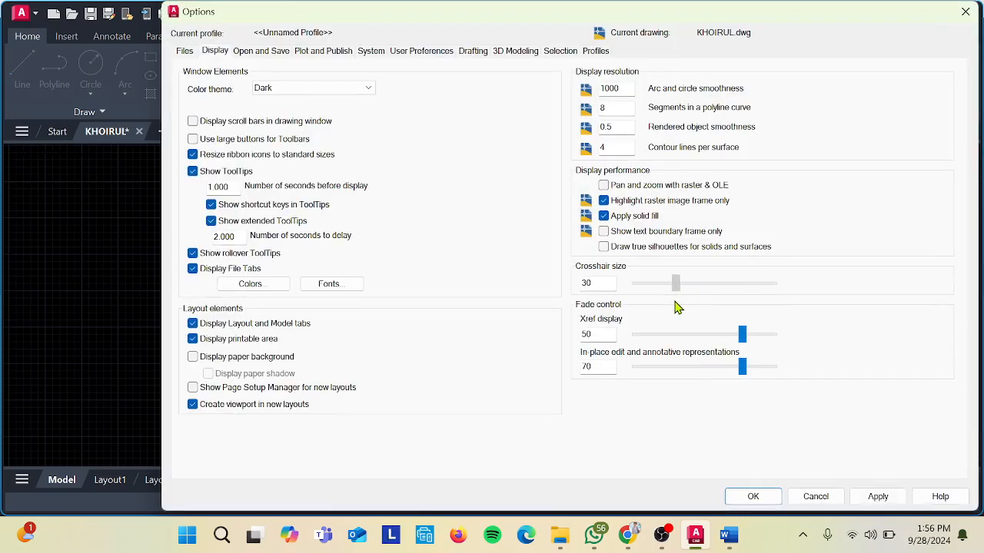
left_click(878, 495)
left_click(753, 496)
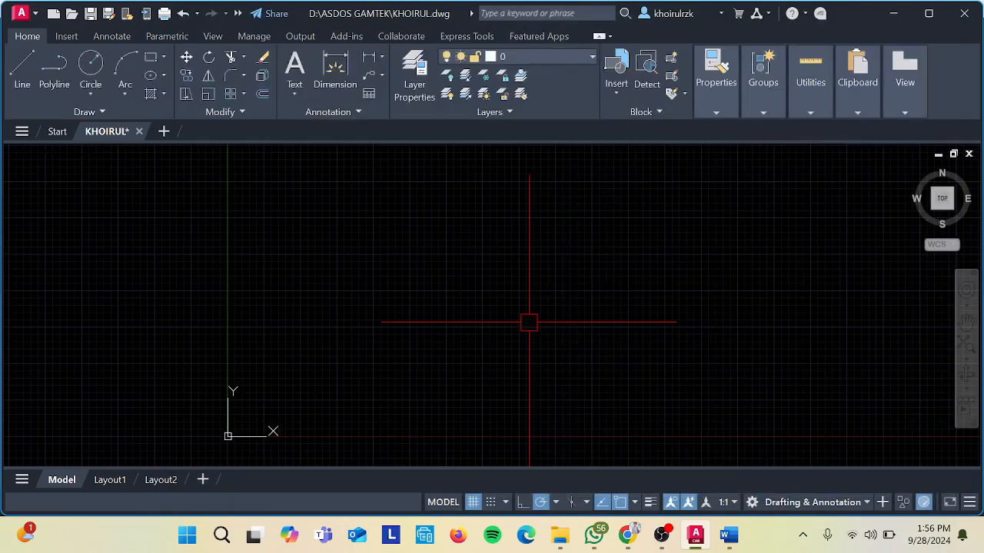
- Reopen Options and keep AutoCAD 2007/LT2007 Drawing (*.dwg) as the default save format
key("Return")
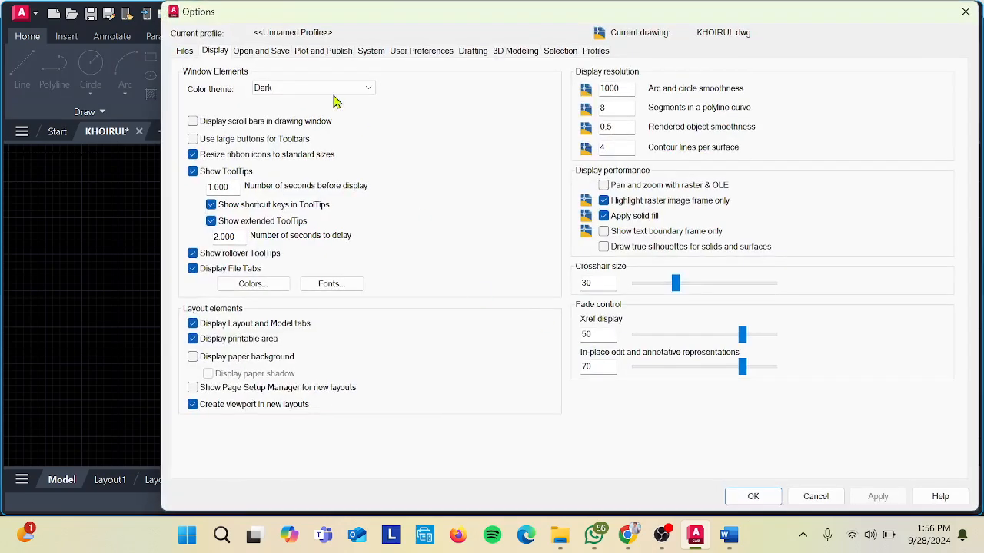
left_click(240, 54)
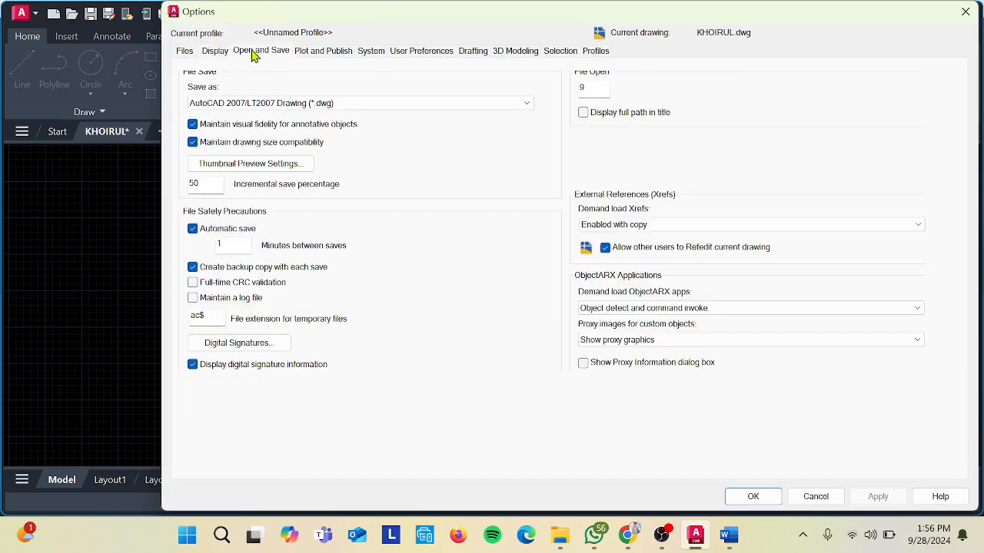
left_click(300, 102)
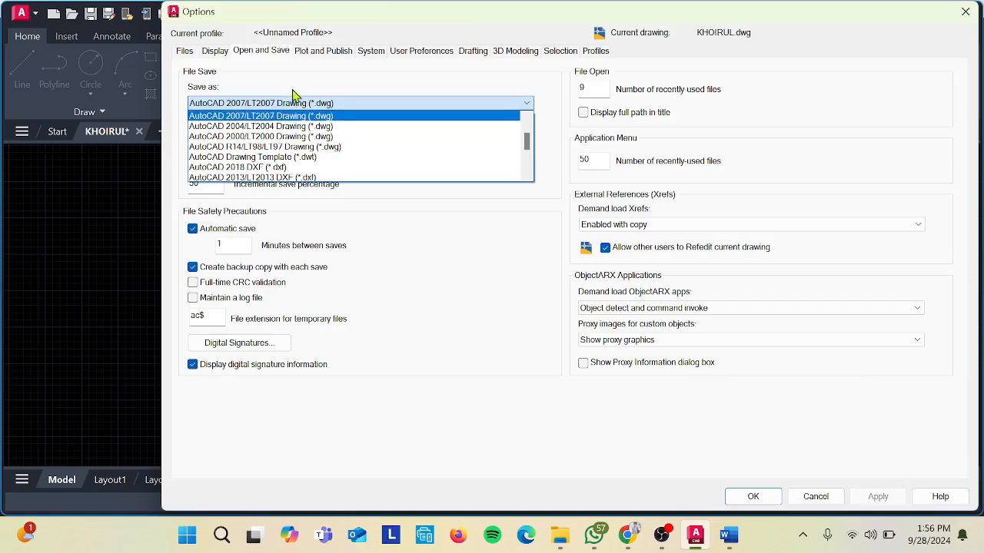
left_click(344, 103)
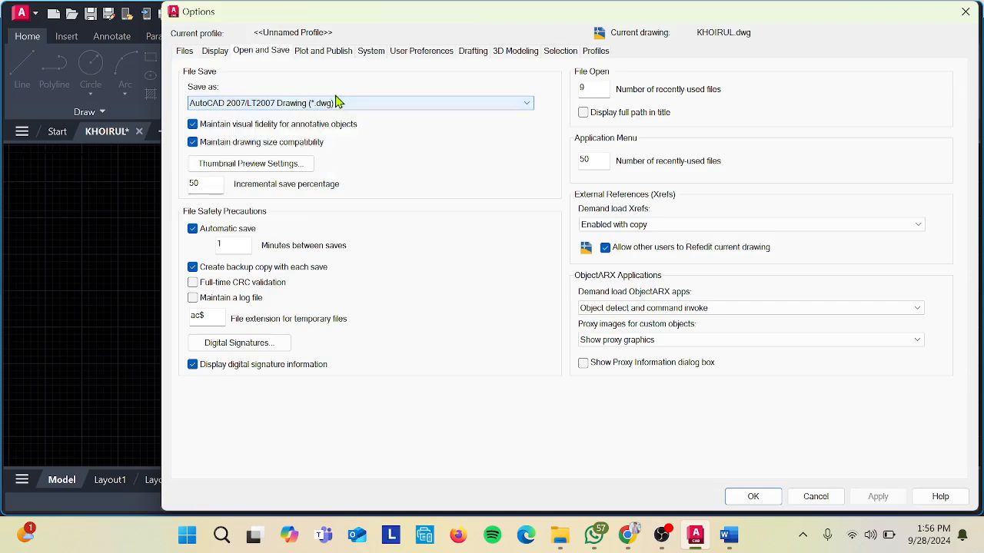
- Try an automatic save interval of 5 minutes and return it to 1 minute
left_click(229, 242)
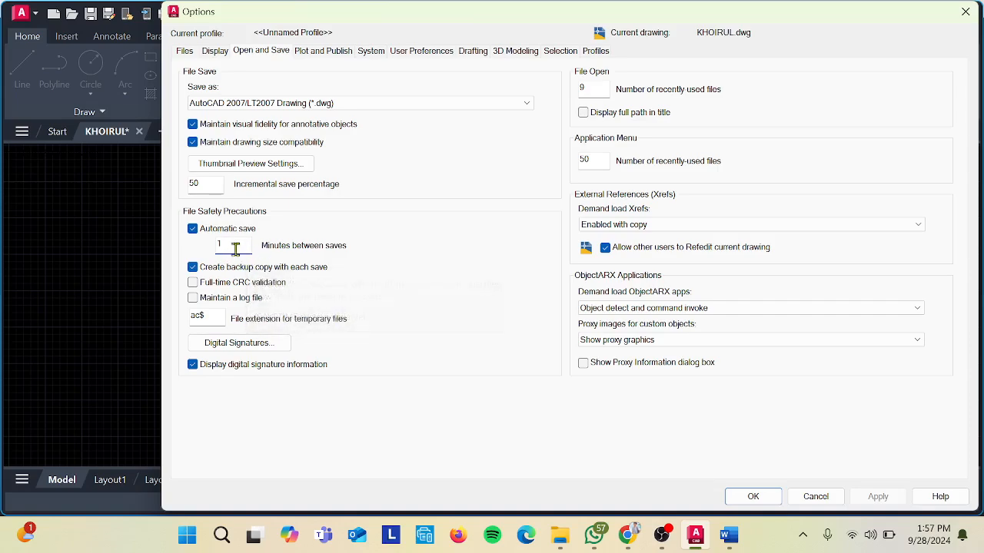
type("5")
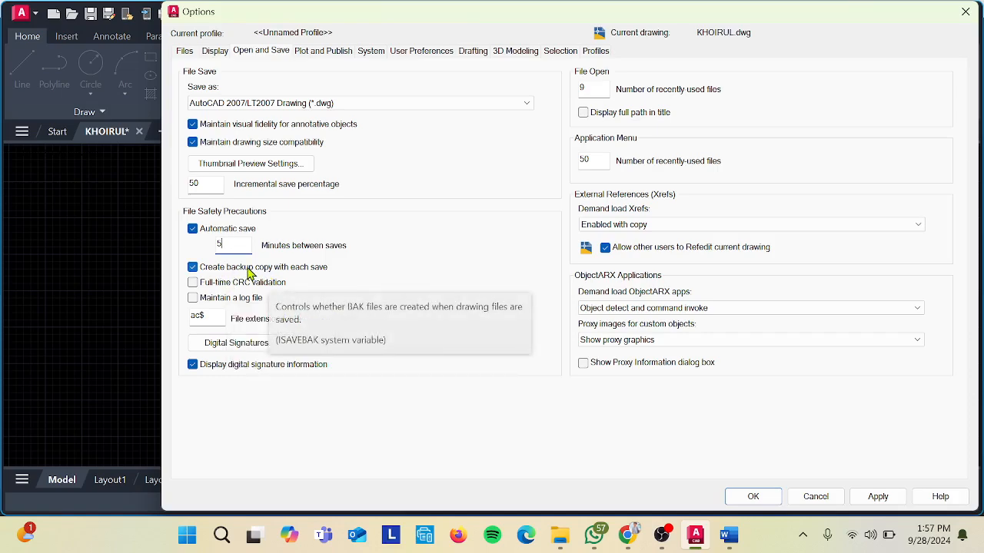
key("BackSpace")
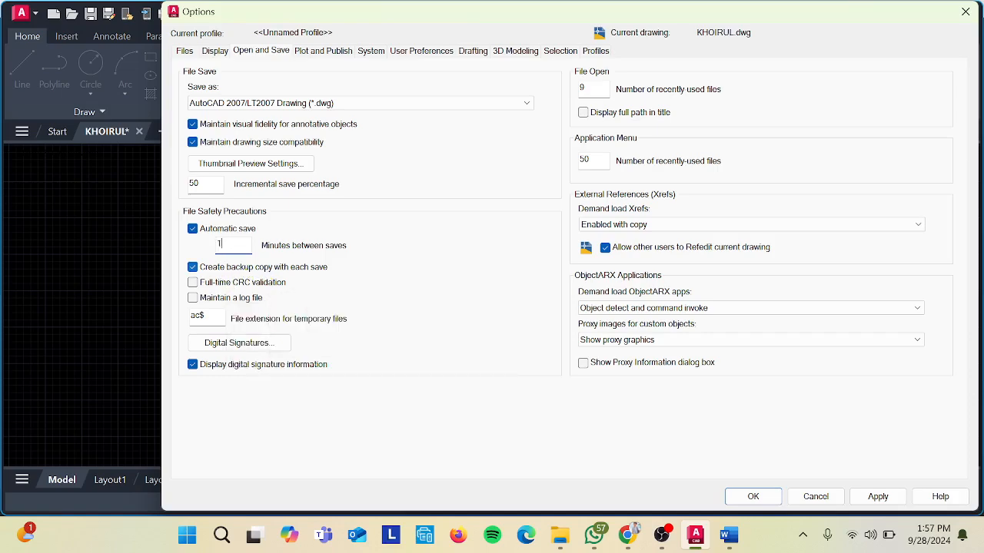
- Set the default output device for plotting new drawings to DWG To PDF.pc3
left_click(338, 55)
left_click(328, 104)
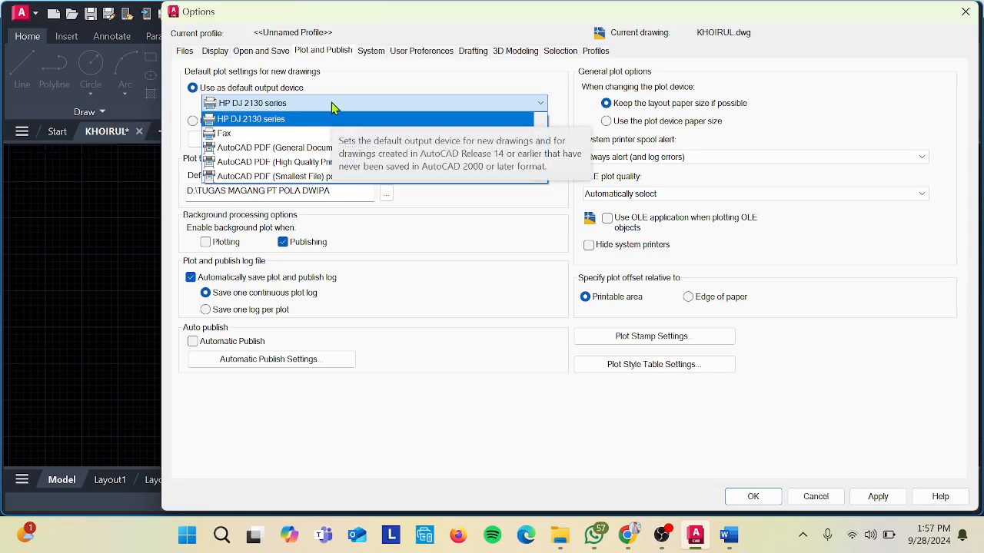
scroll(319, 149, "down", 1)
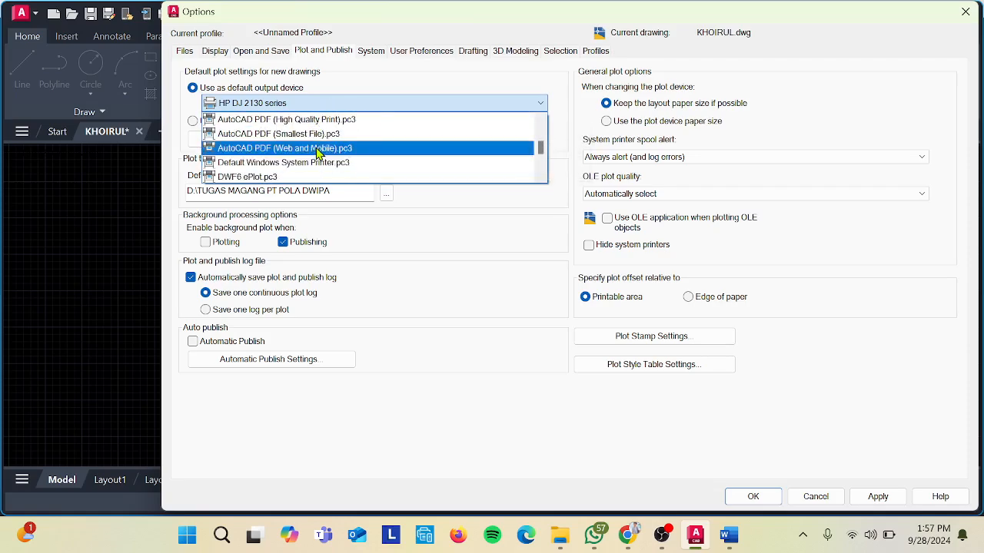
scroll(322, 150, "up", 2)
scroll(321, 142, "down", 1)
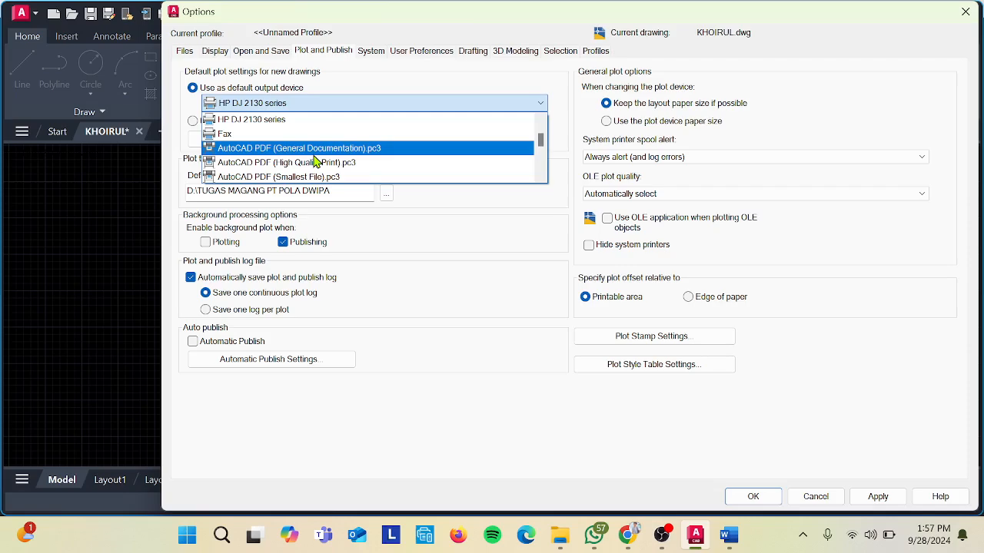
scroll(311, 162, "down", 5)
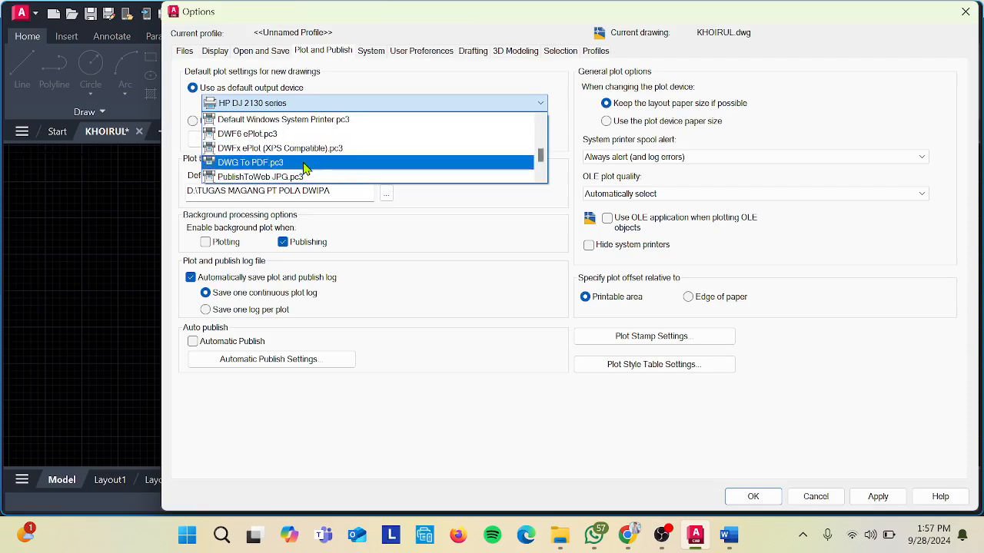
scroll(305, 167, "up", 3)
scroll(311, 162, "down", 2)
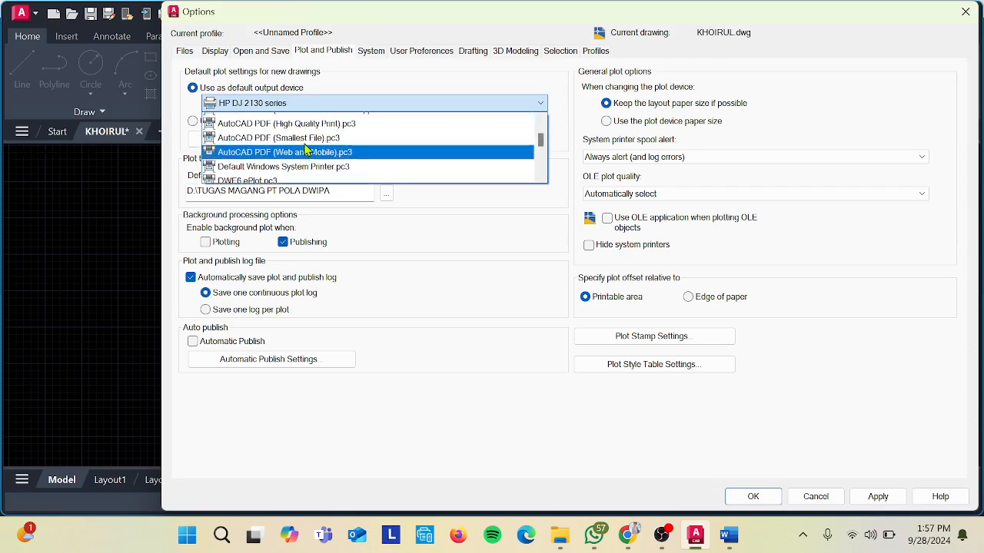
scroll(313, 162, "up", 1)
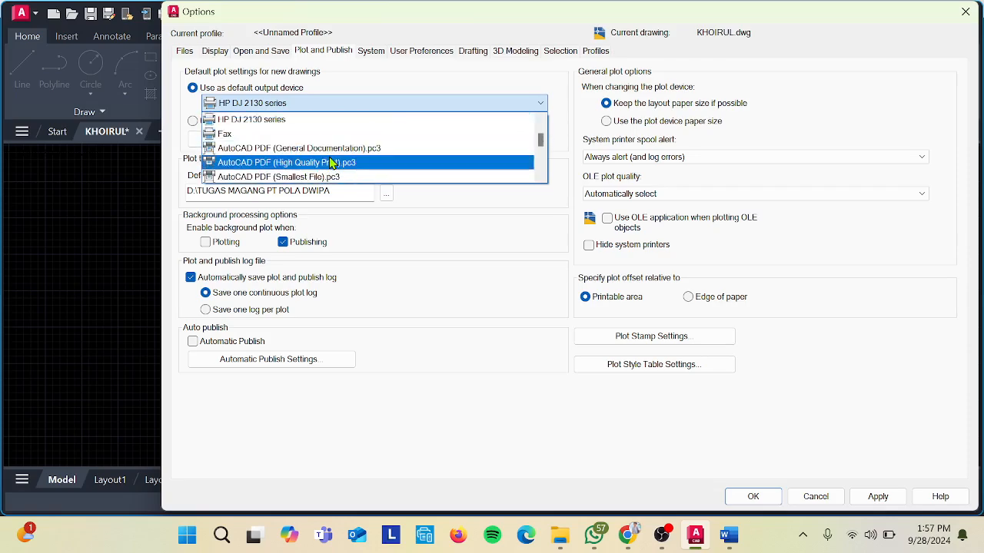
scroll(330, 163, "up", 1)
scroll(331, 163, "down", 3)
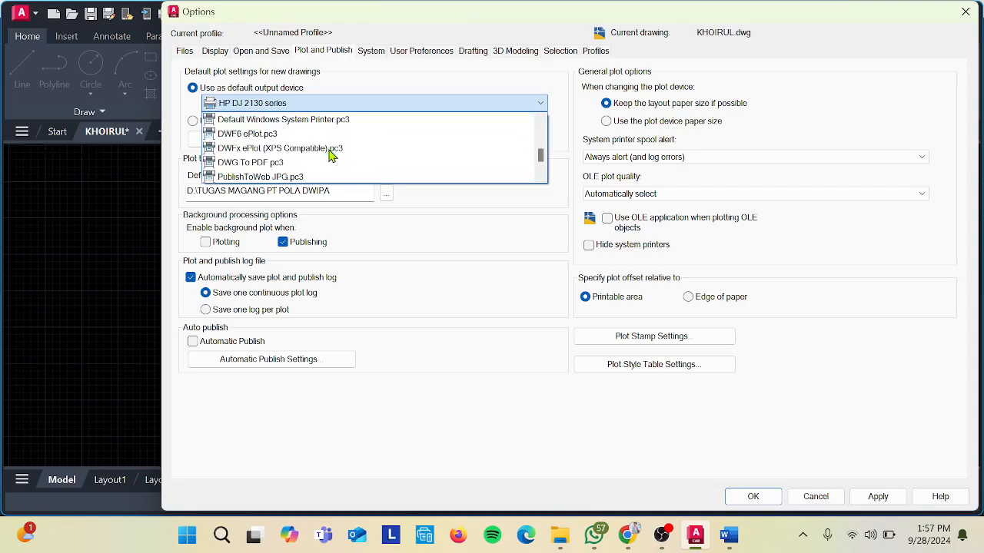
left_click(285, 166)
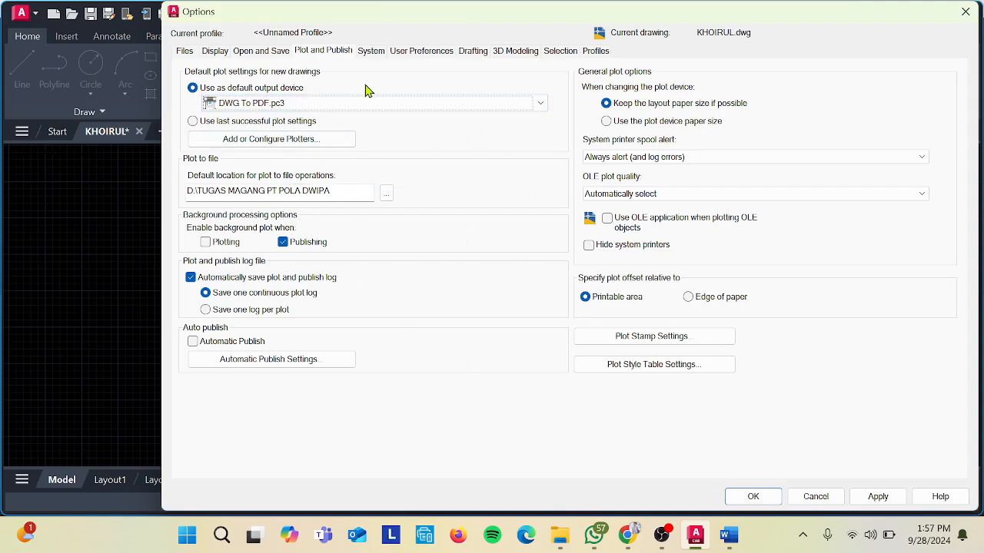
- Look through the System, User Preferences, Drafting, 3D Modeling, Selection and Profiles options, apply the settings and close Options
left_click(372, 56)
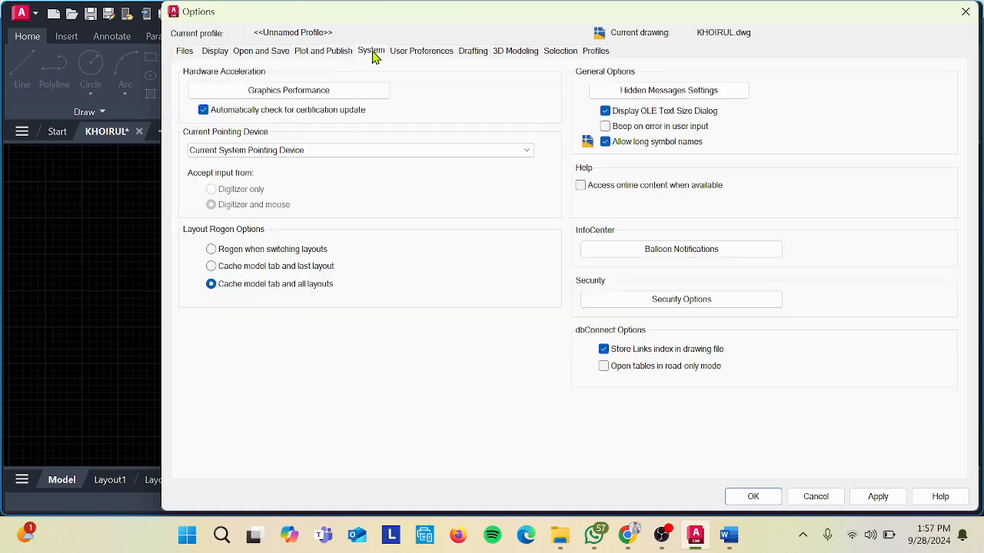
left_click(415, 55)
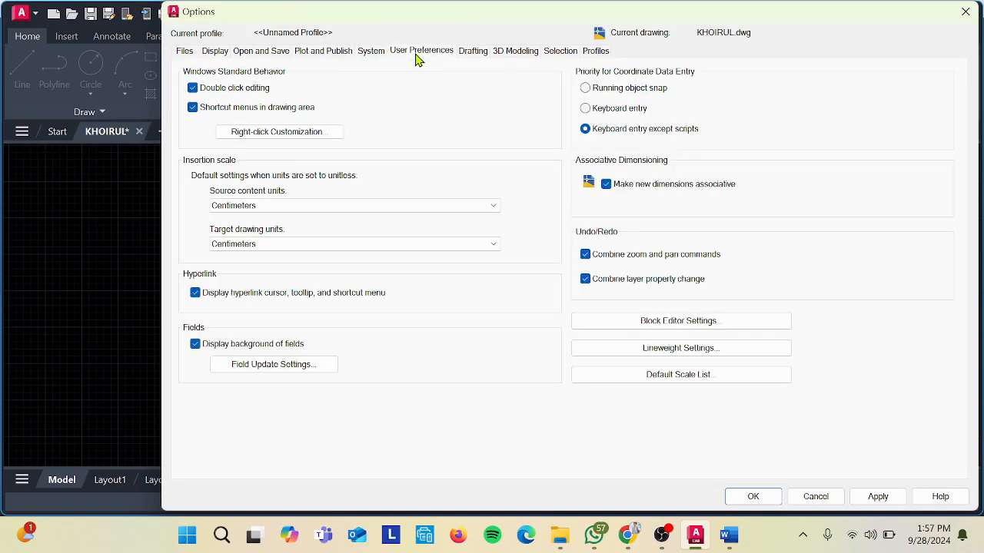
left_click(478, 55)
left_click(523, 56)
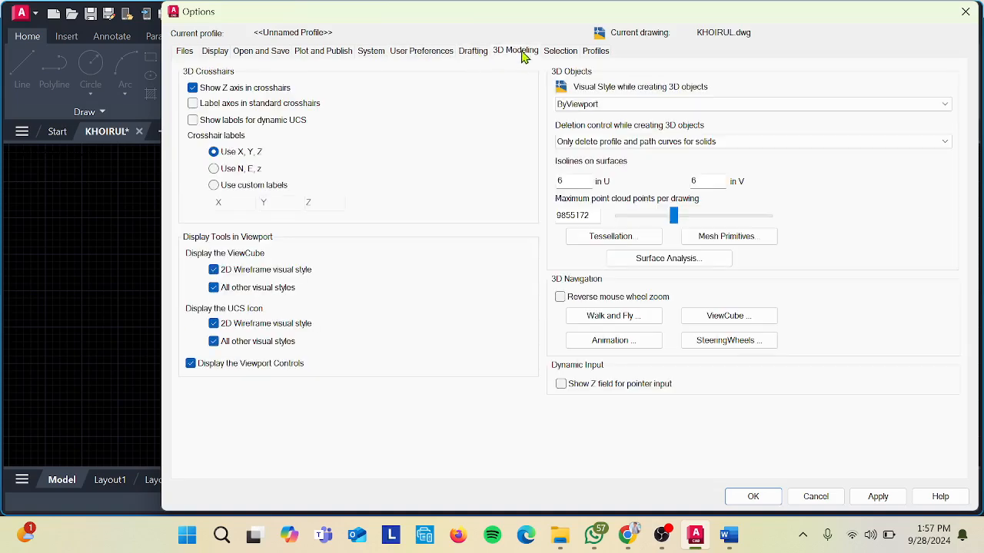
left_click(559, 56)
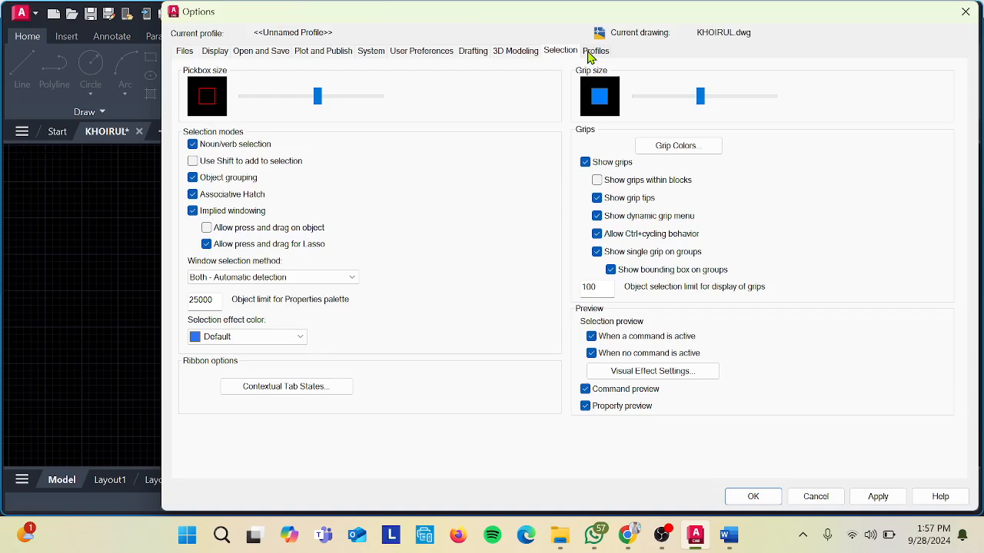
left_click(588, 55)
left_click(881, 498)
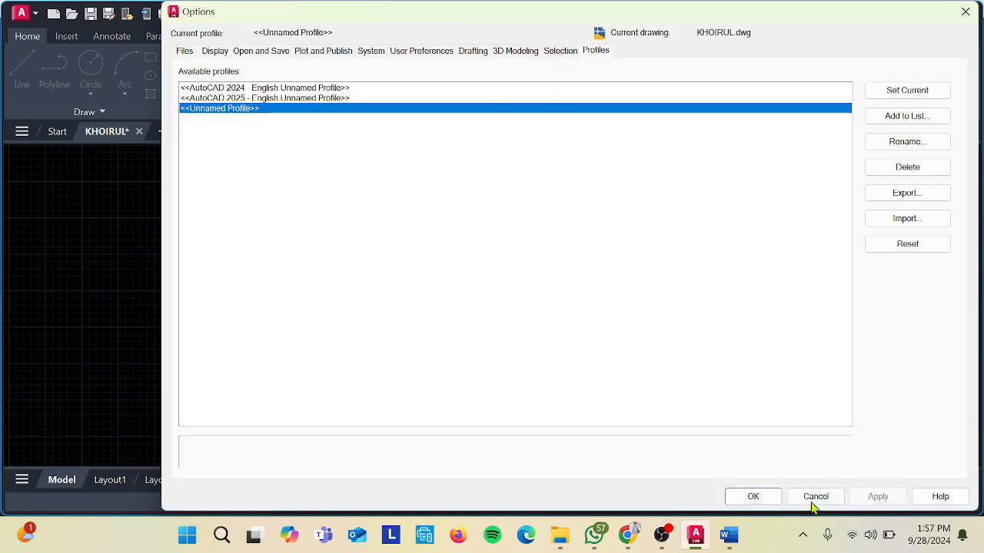
left_click(757, 501)
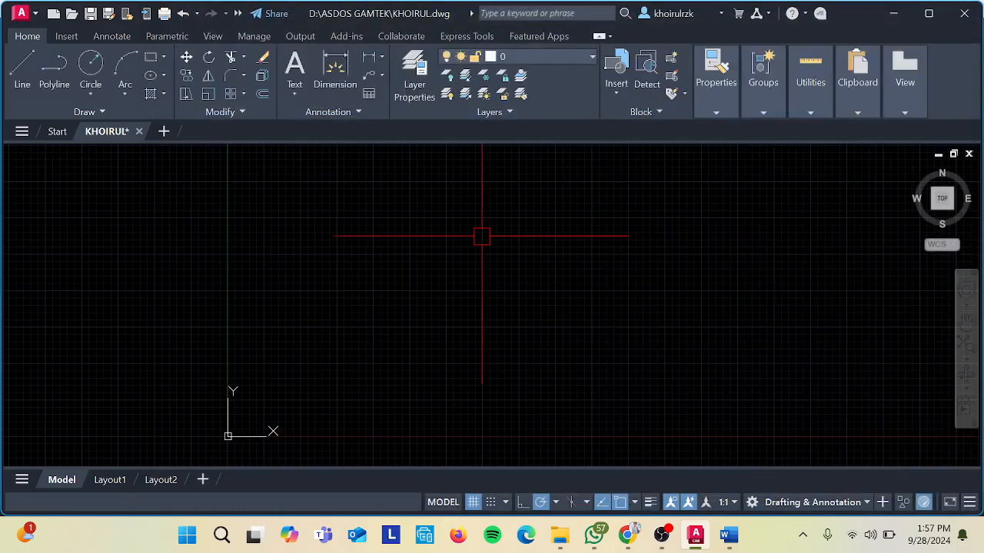
- Check the setup checklist in Word, return to AutoCAD and set the drawing units' length precision to 0.0
left_click(738, 542)
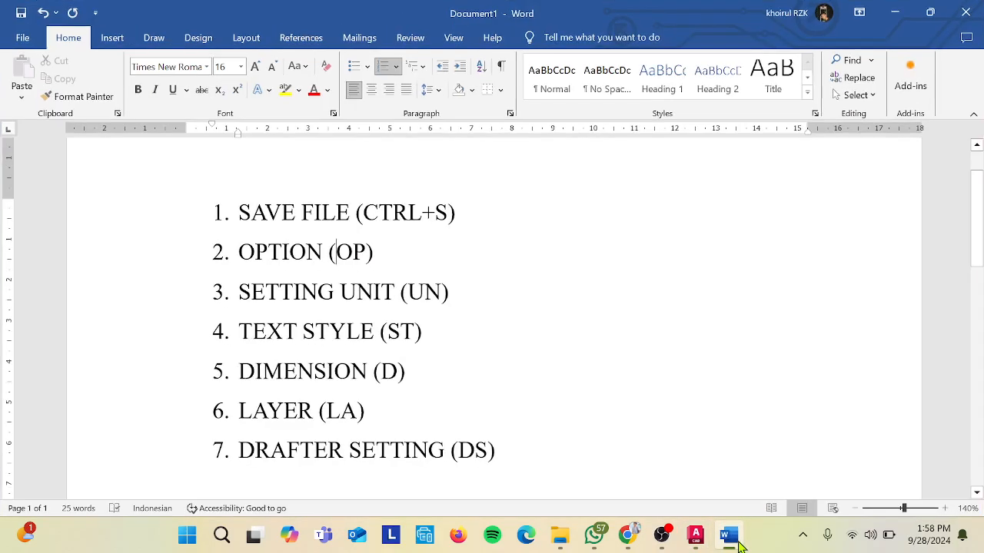
left_click(737, 541)
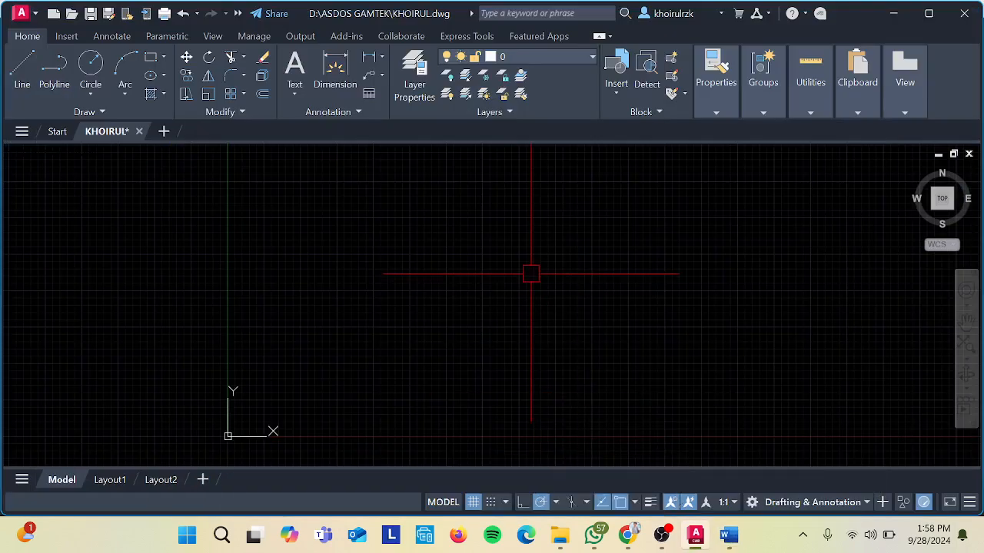
type("UN")
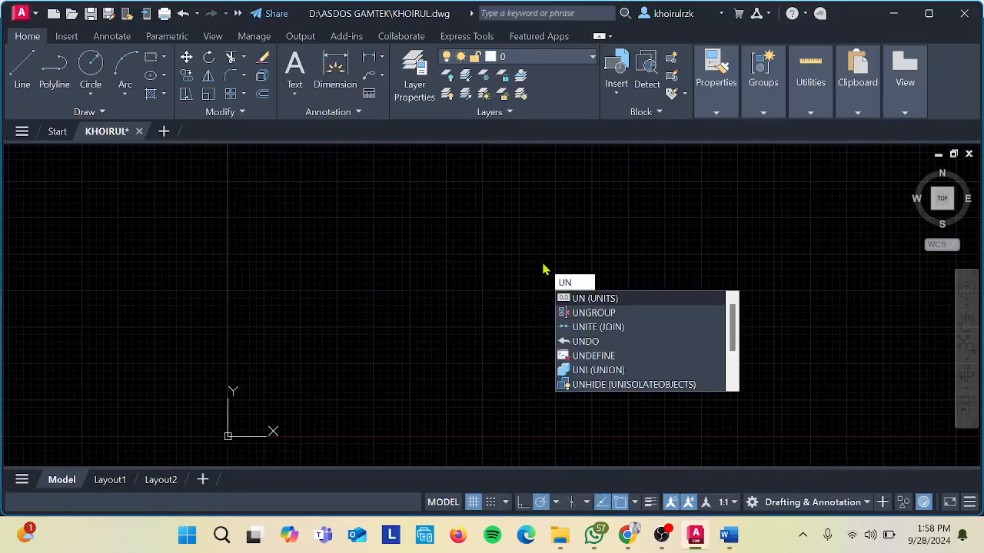
key("Return")
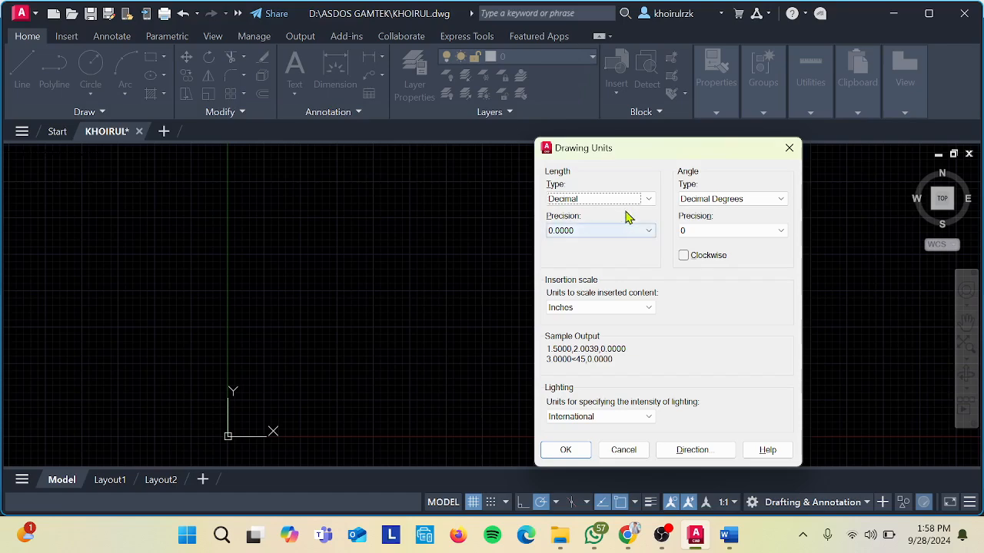
left_click(611, 233)
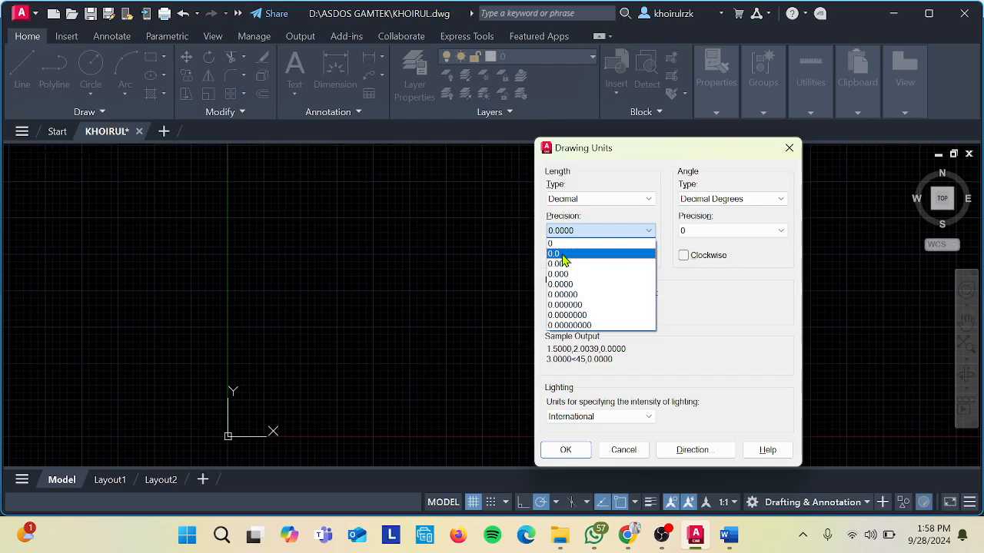
left_click(556, 254)
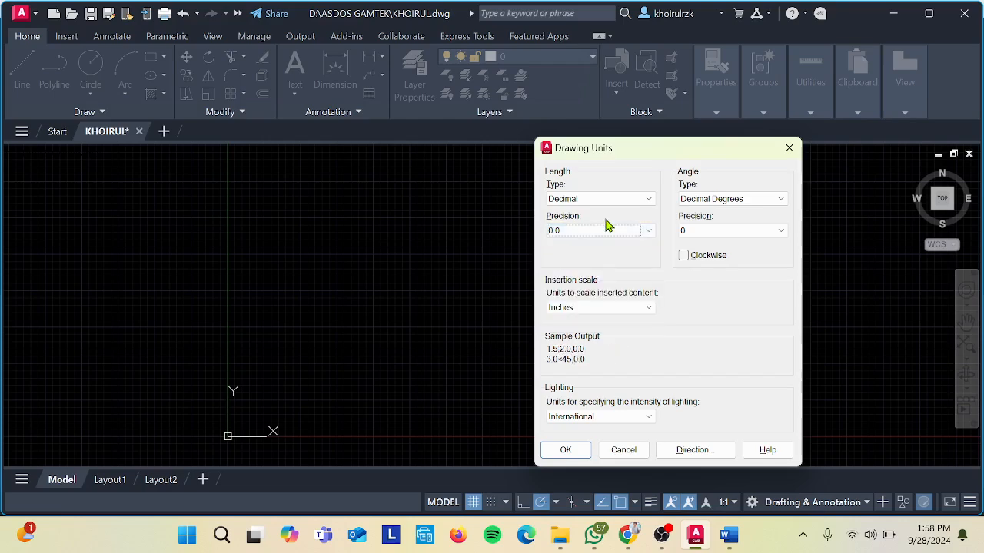
- Set the insertion scale units to Centimeters and confirm the drawing units
left_click(601, 309)
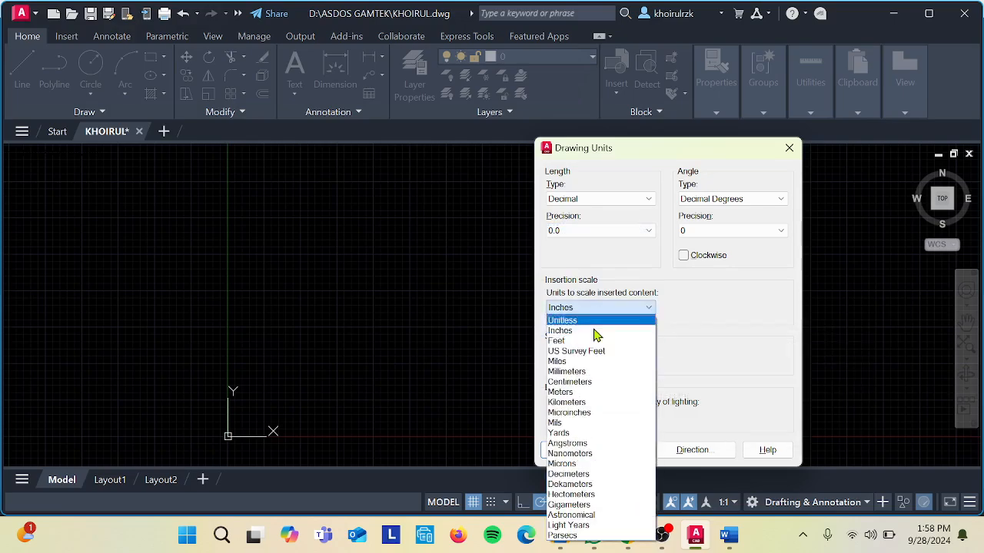
left_click(593, 382)
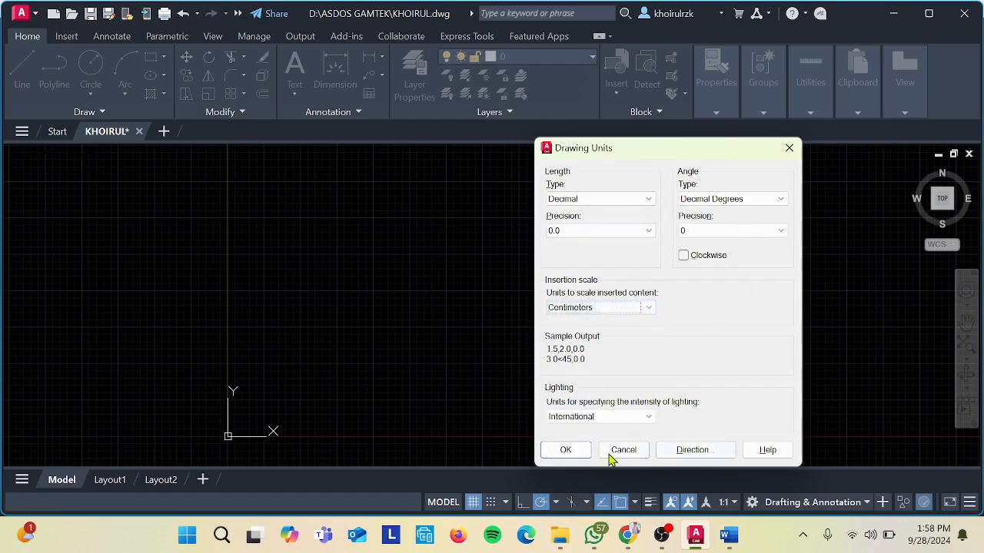
left_click(578, 451)
- Check the checklist in Word, return to AutoCAD, and view the text style settings without changing them
left_click(725, 535)
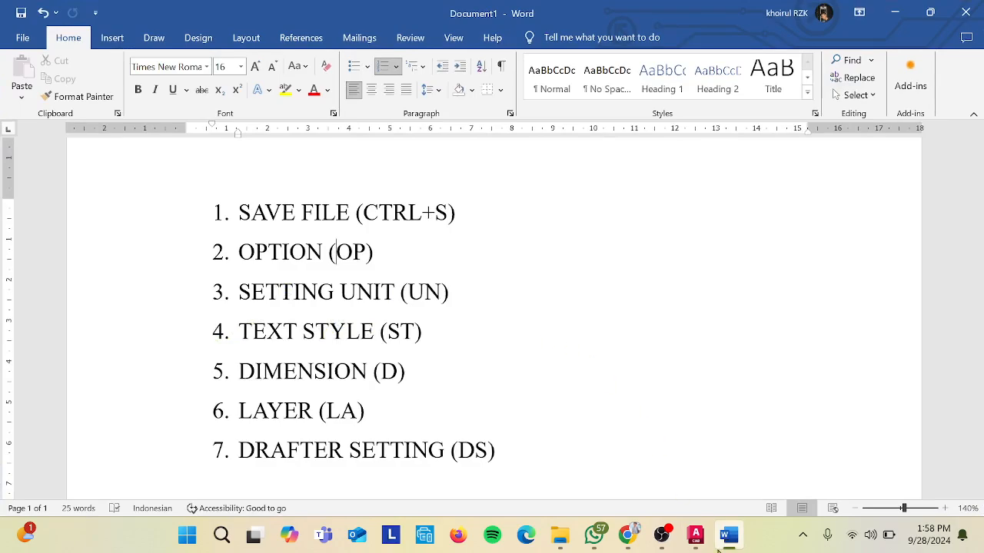
left_click(727, 535)
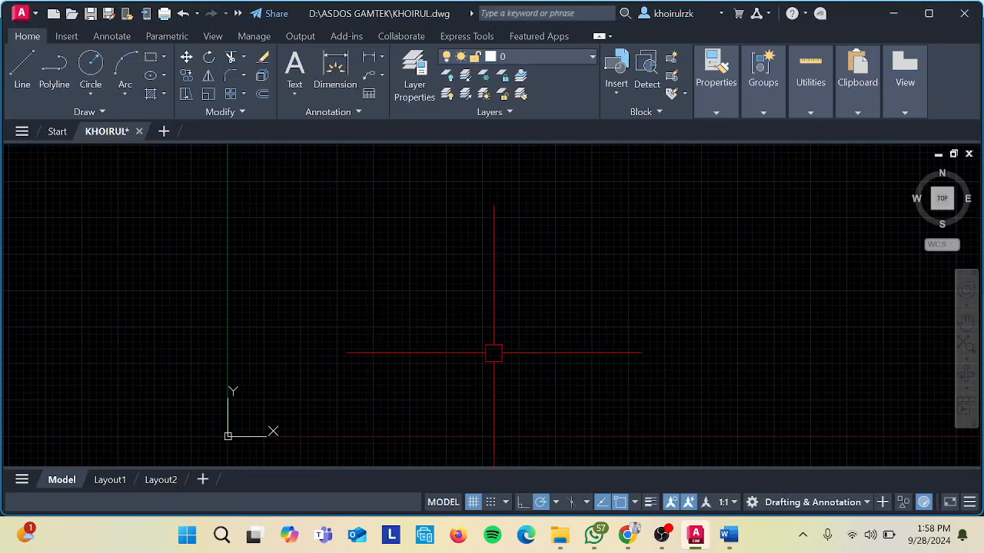
left_click(345, 117)
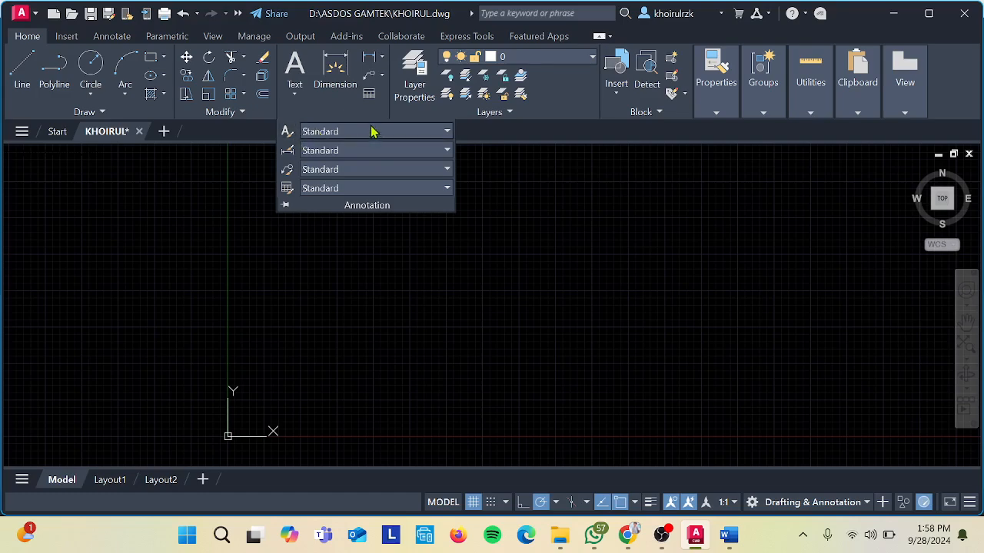
left_click(564, 299)
left_click(560, 273)
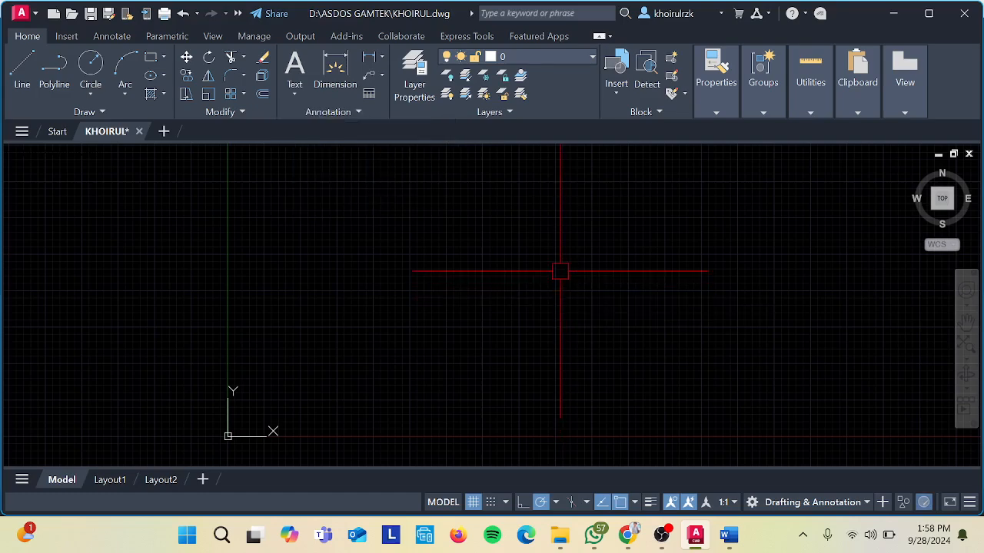
left_click(345, 115)
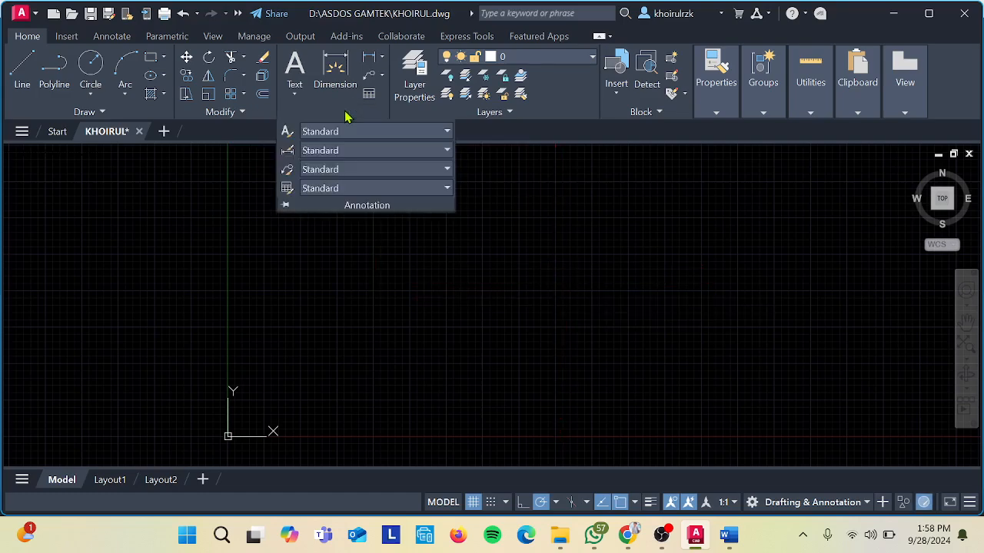
left_click(296, 136)
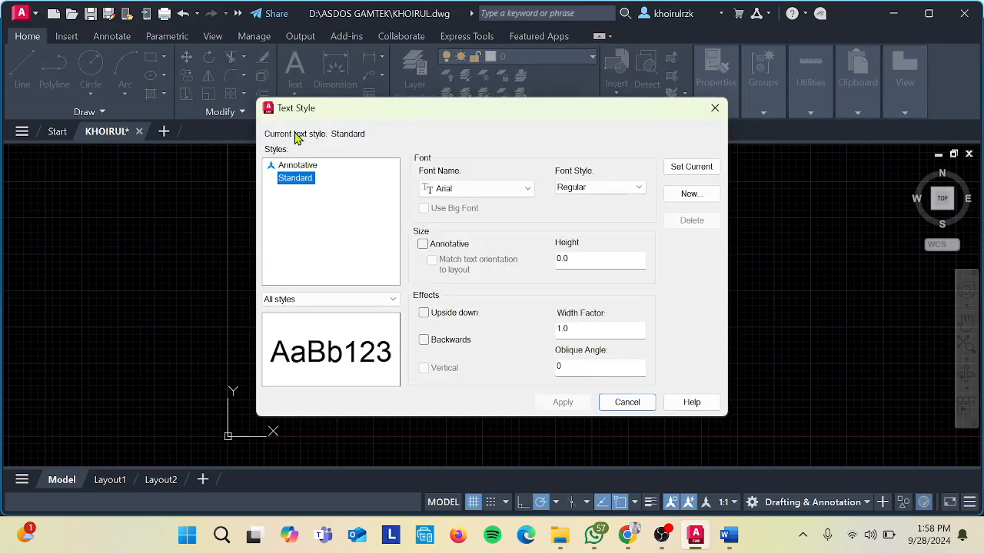
left_click(715, 107)
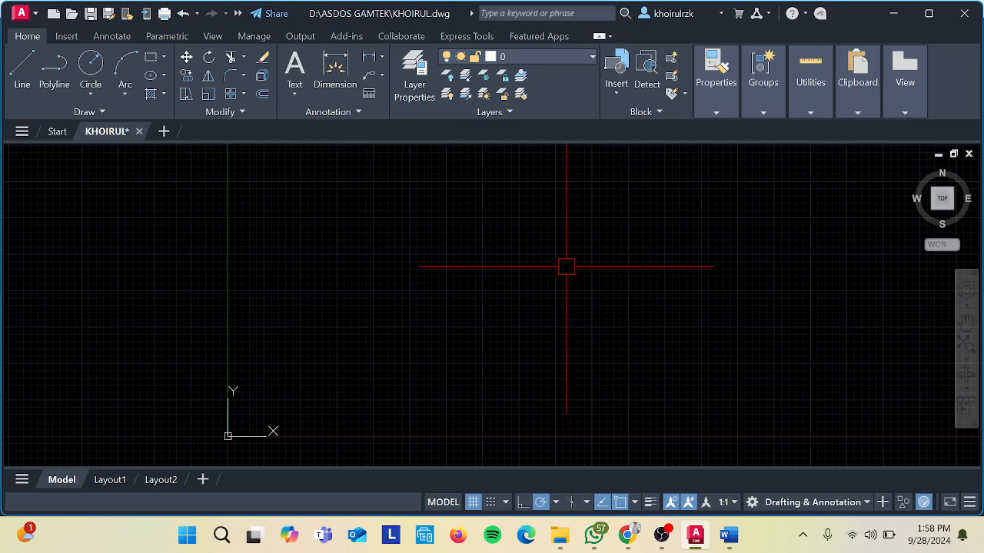
- Open the Text Style settings with the ST command
type("ST")
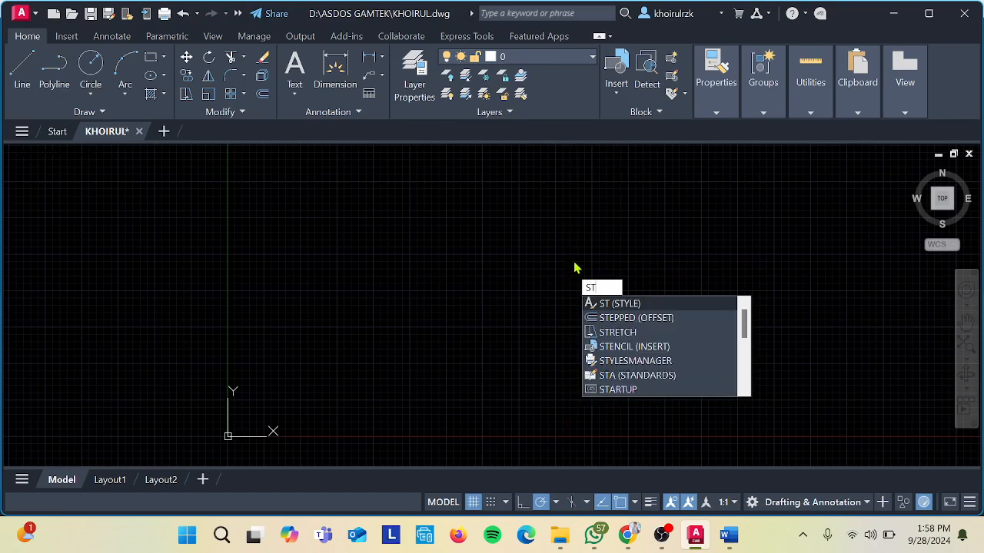
key("Return")
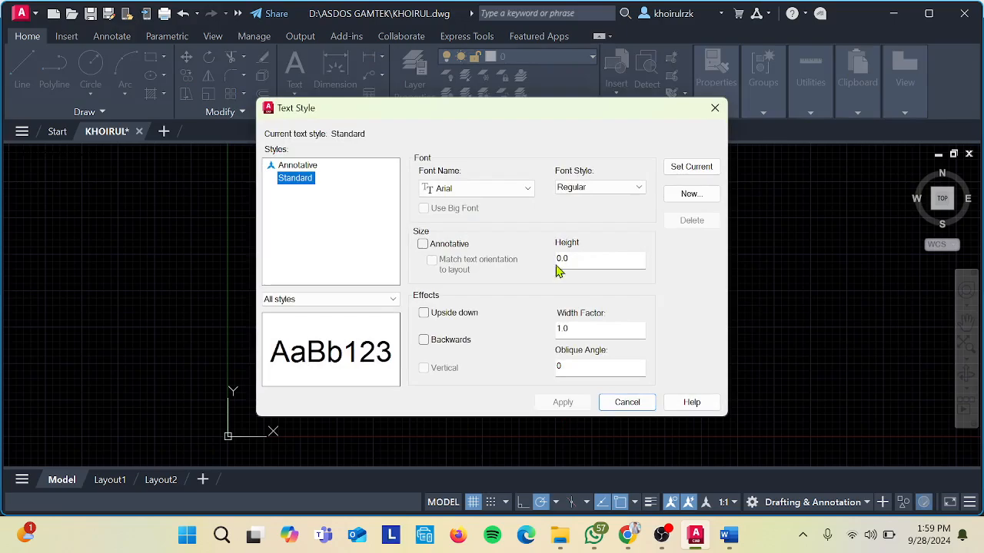
- Try the Swis721 Cn BT and Times New Roman fonts for the Standard text style and discard the changes
left_click(511, 191)
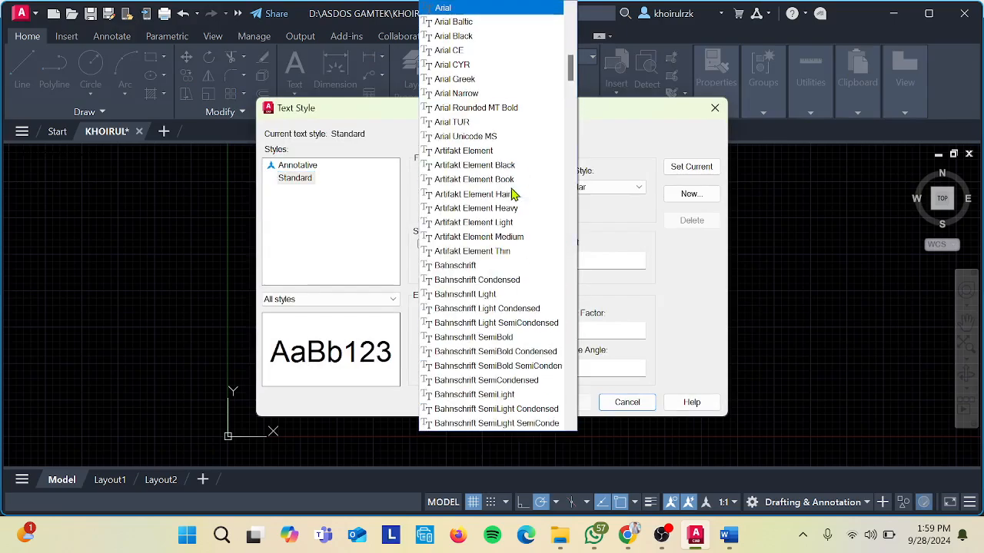
left_click_drag(571, 68, 584, 388)
left_click(461, 189)
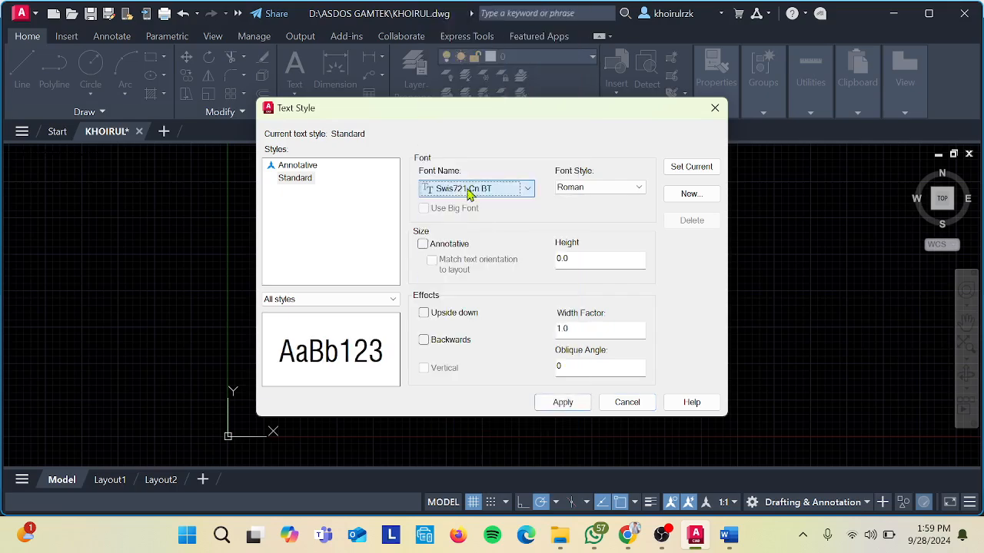
left_click(468, 189)
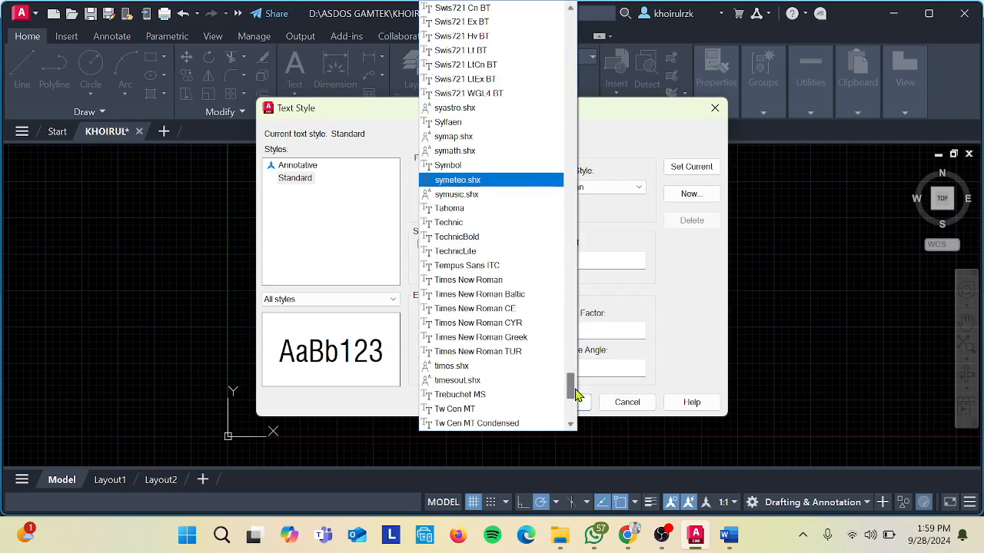
left_click(492, 282)
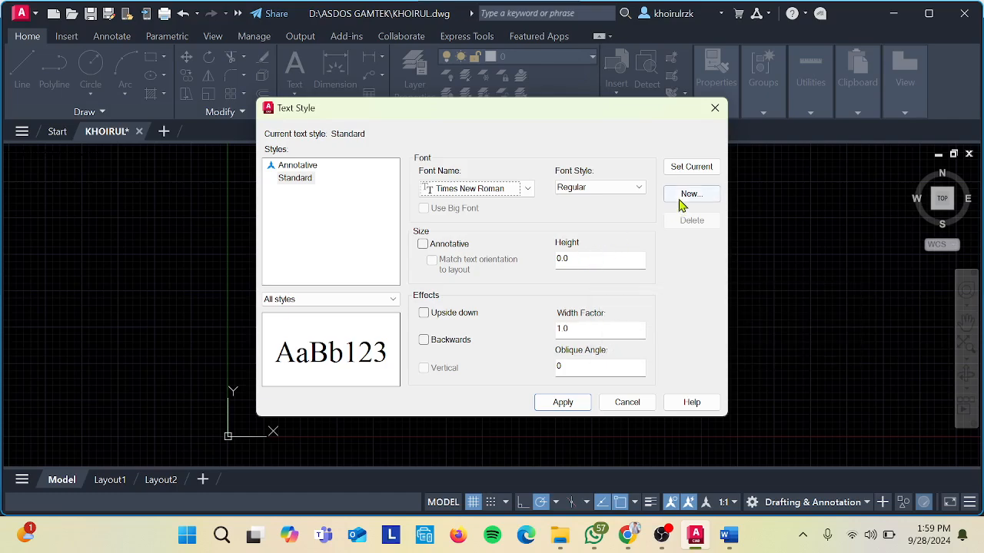
left_click(298, 182)
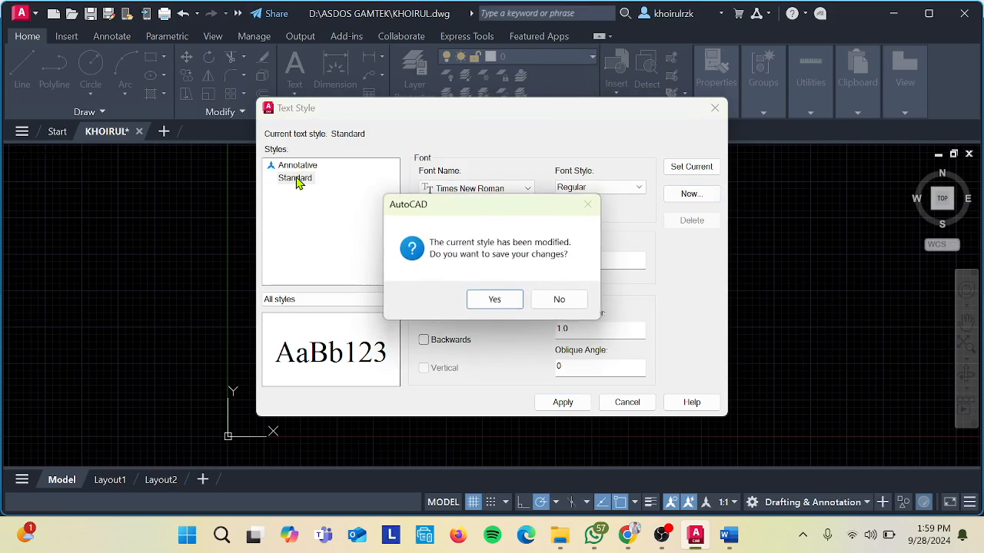
left_click(567, 297)
- Create a new text style named 100
left_click(690, 198)
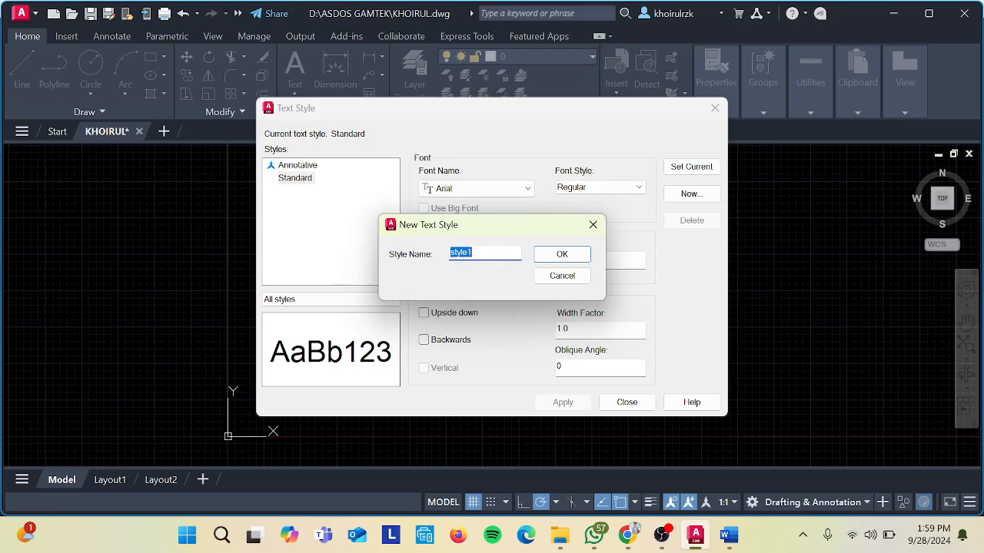
type("1.100")
left_click(563, 260)
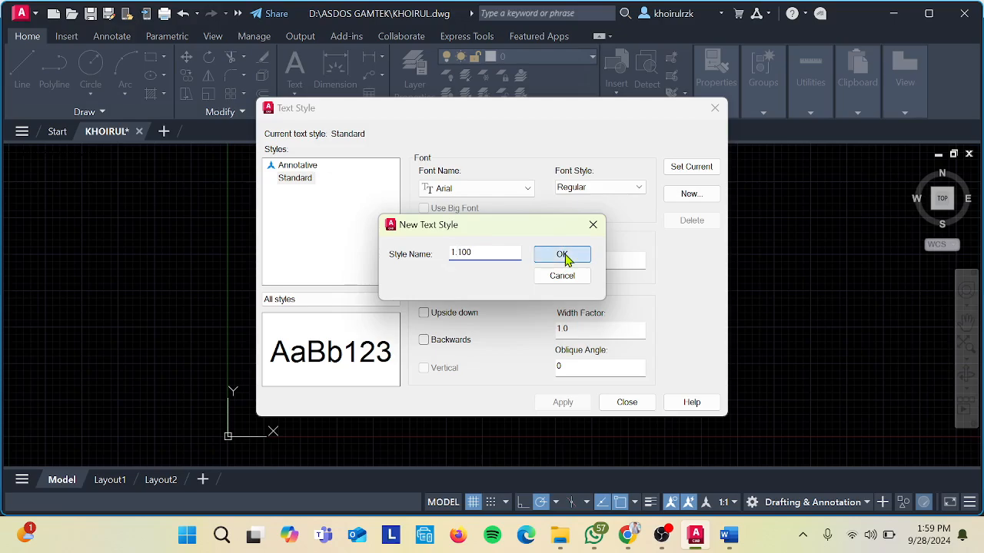
left_click(584, 282)
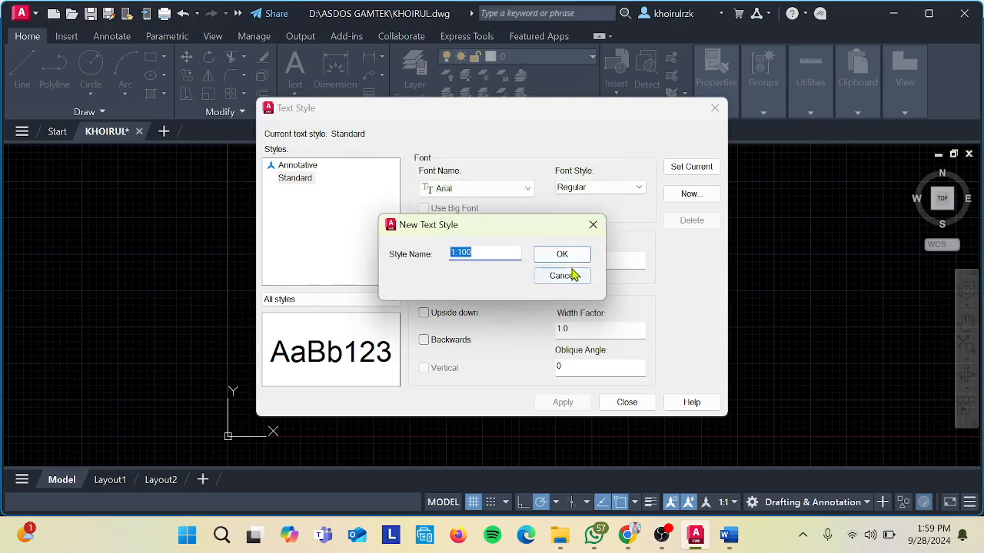
left_click(490, 254)
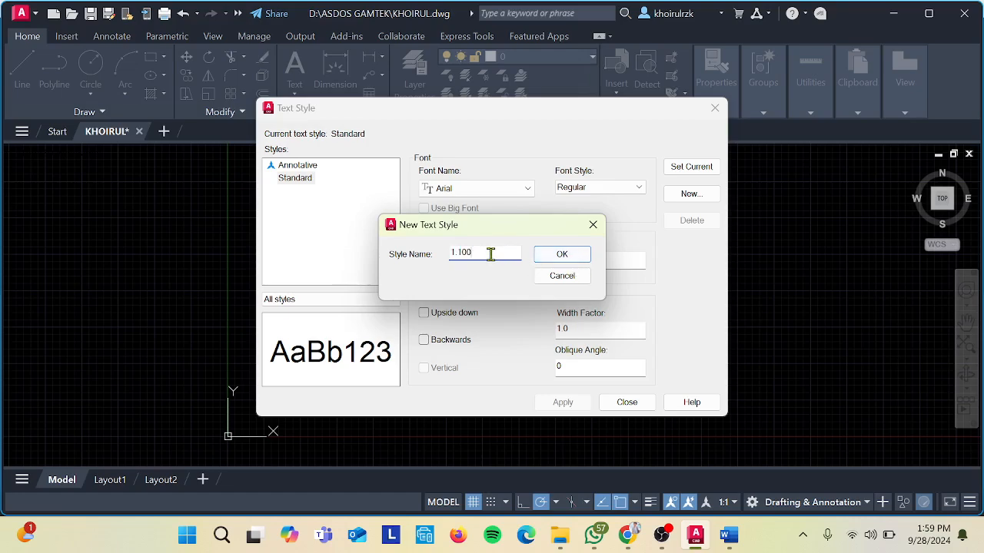
left_click(564, 254)
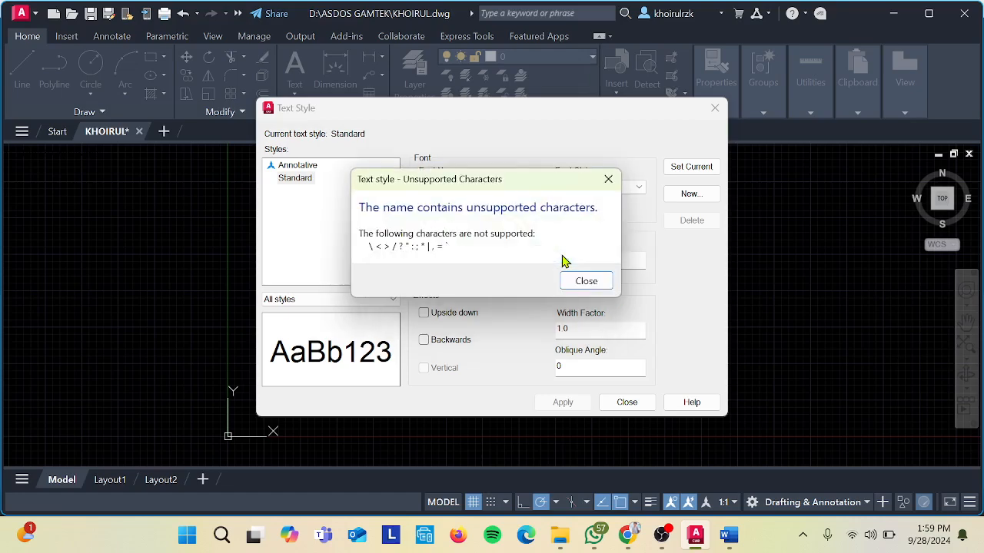
left_click(576, 281)
left_click(459, 252)
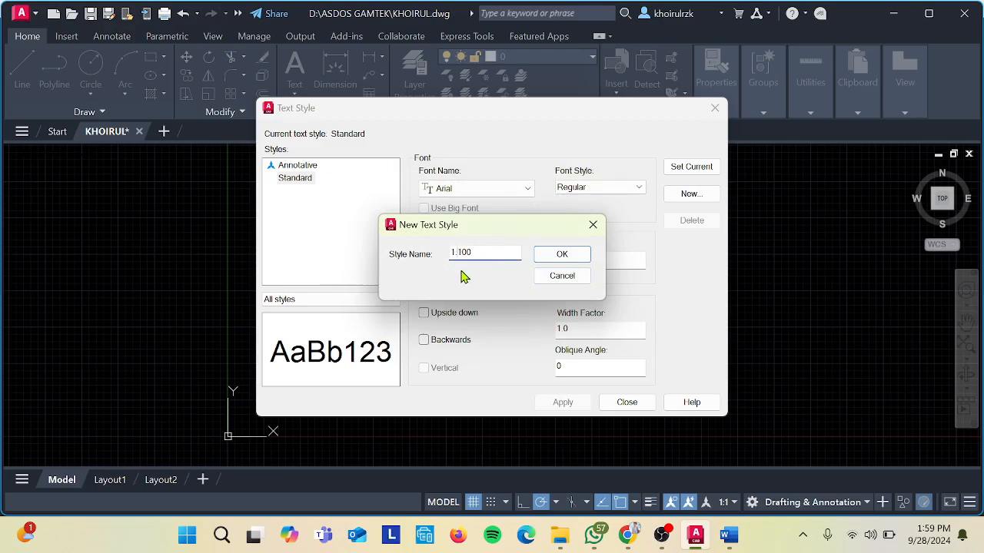
key("Return")
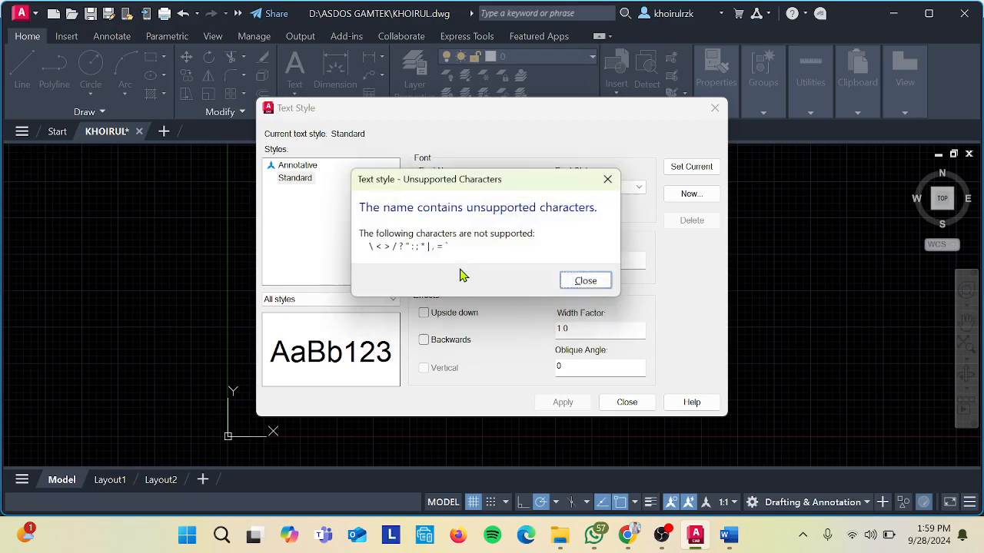
left_click(588, 282)
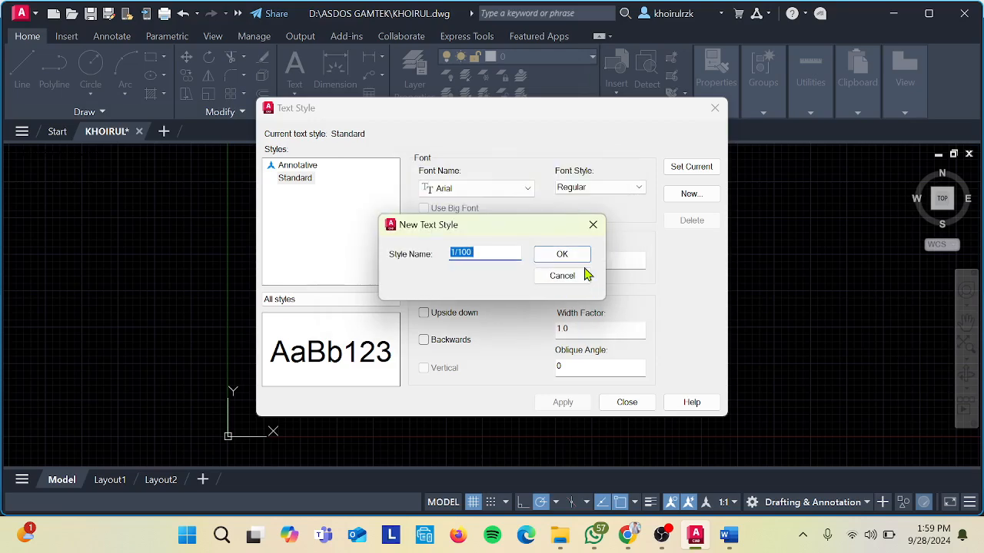
left_click(453, 252)
key("Return")
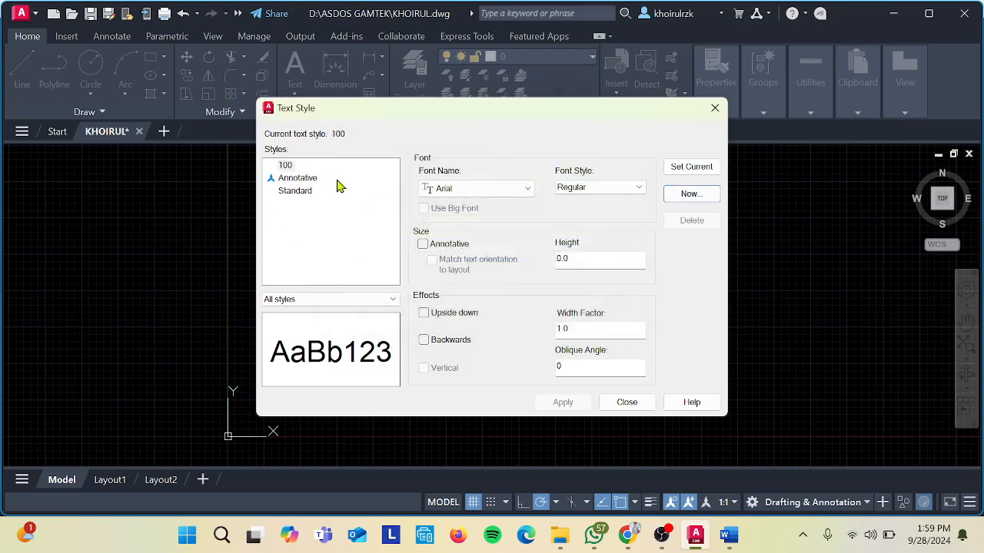
- Set the 100 text style to the Swis721 Cn BT font with a height of 20 and apply the changes
left_click(529, 191)
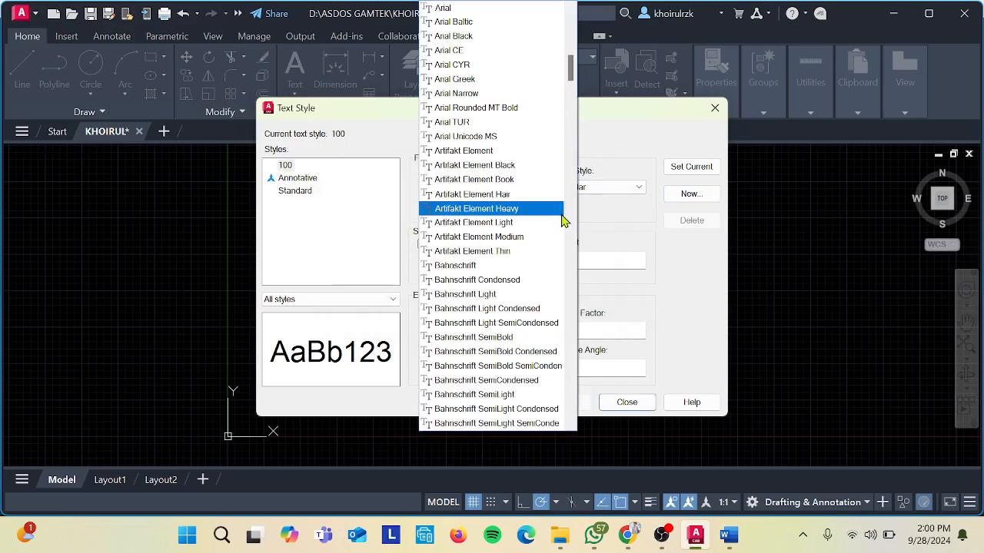
left_click_drag(571, 73, 593, 374)
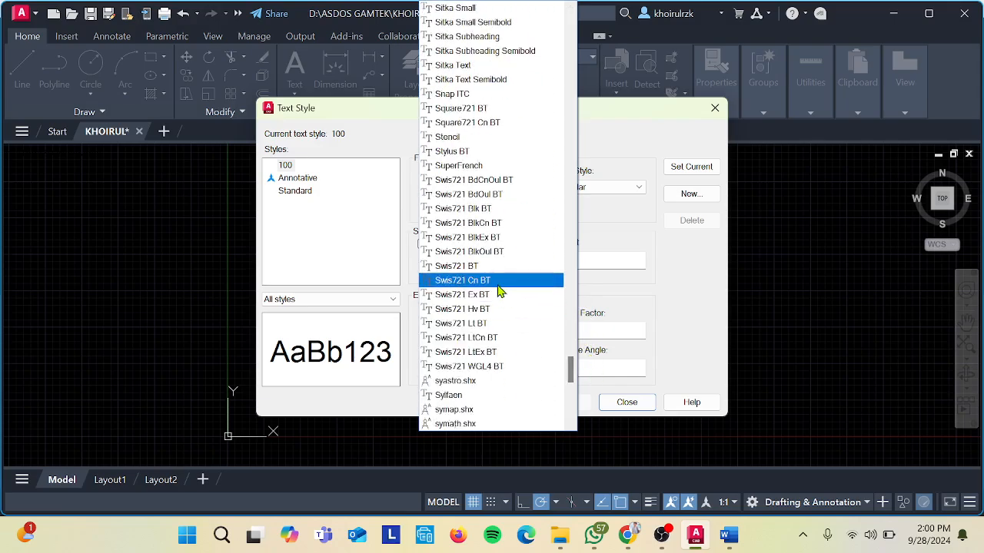
left_click(498, 286)
left_click_drag(613, 261, 550, 266)
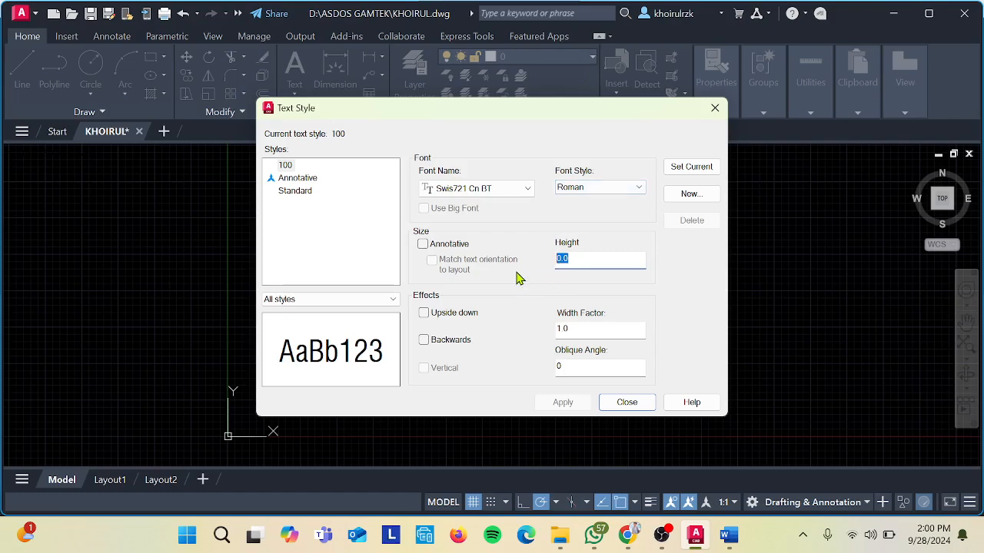
type("20")
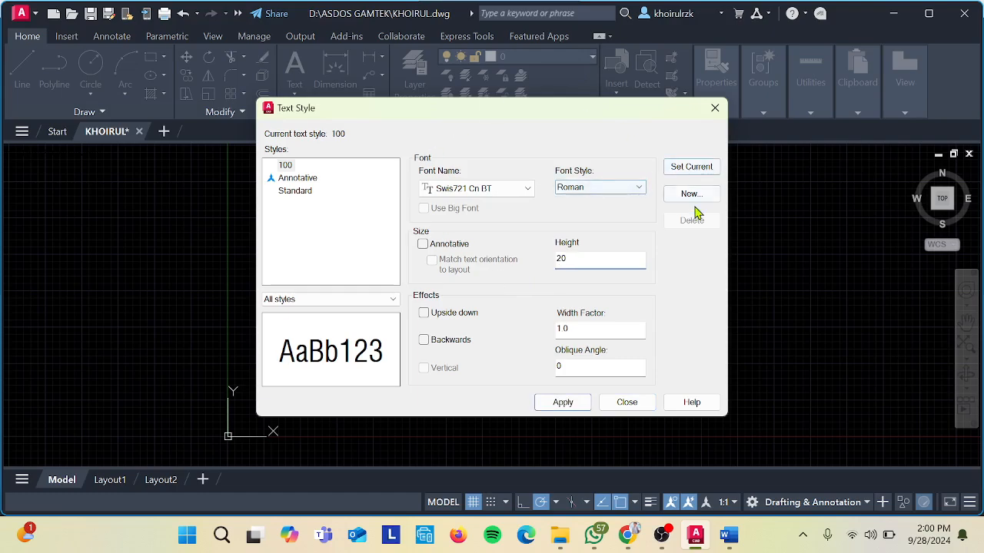
left_click(563, 402)
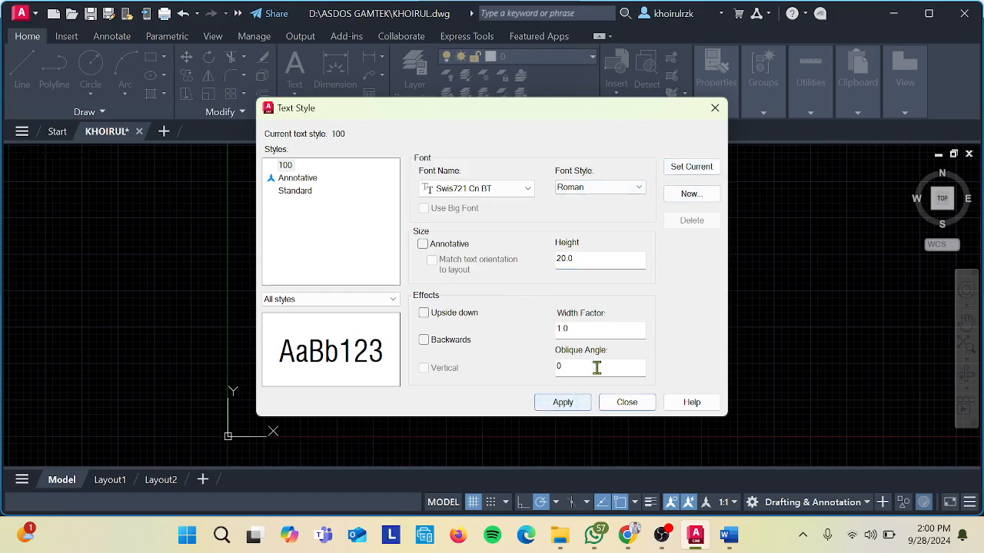
- Make the 100 text style current, close the text style settings, and check the current style among the annotation styles
left_click(698, 168)
left_click(490, 301)
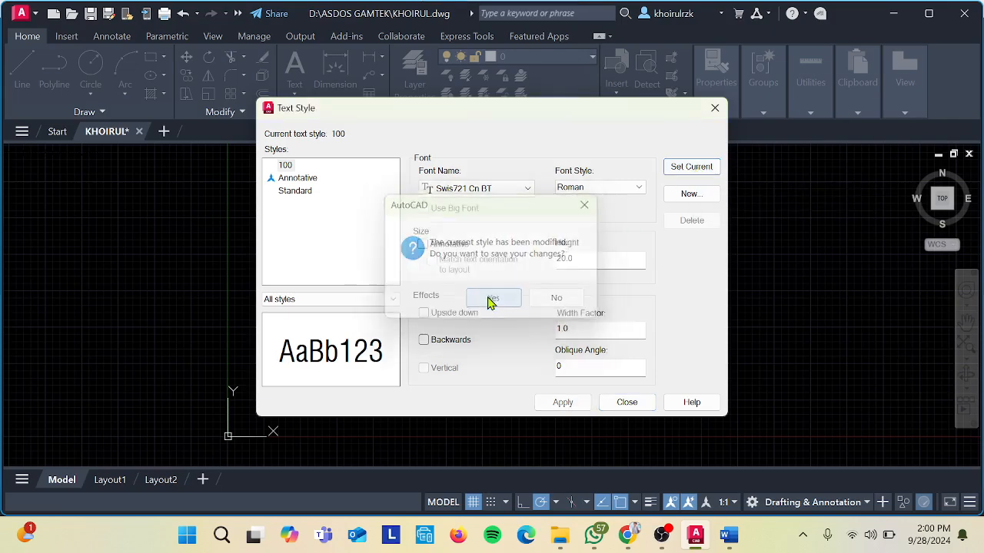
left_click(627, 399)
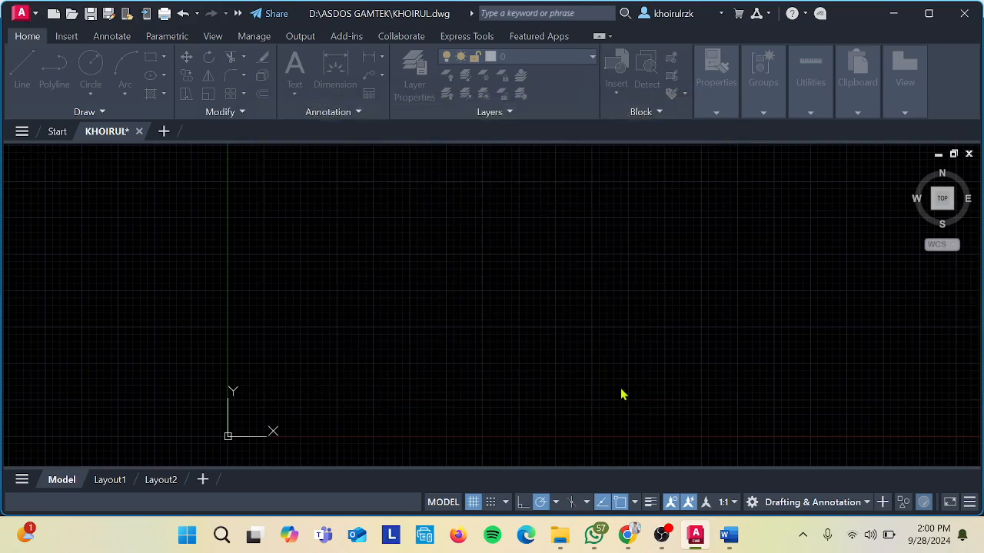
left_click(541, 248)
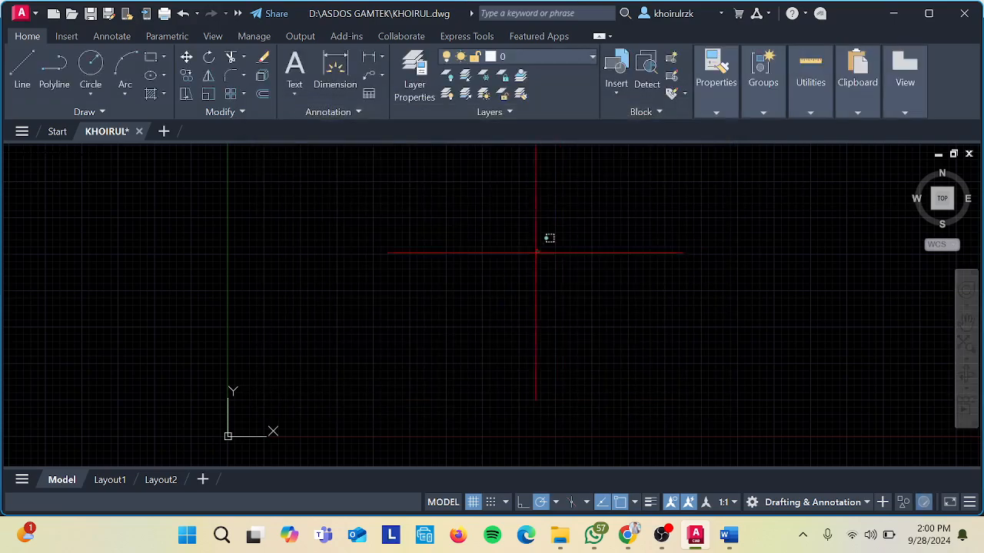
left_click(502, 296)
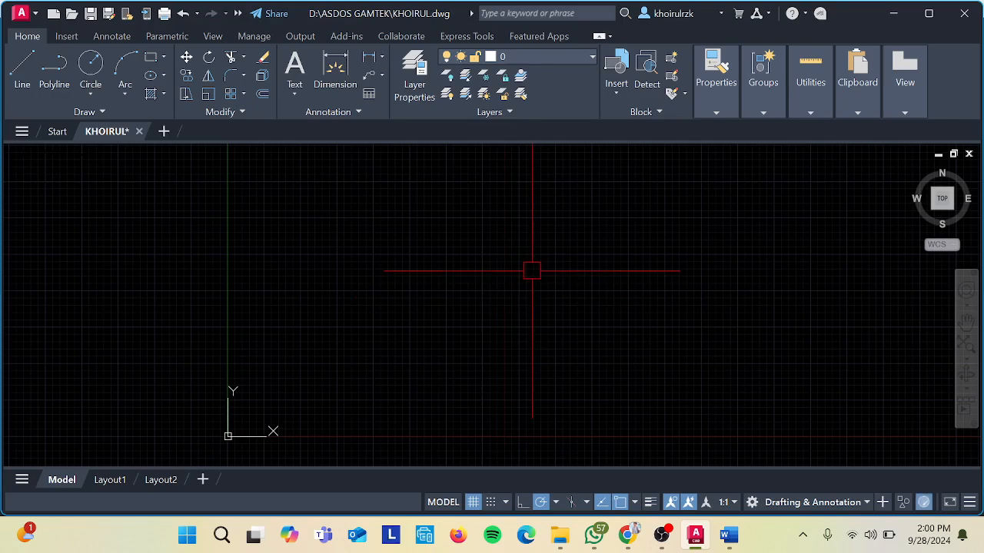
left_click(345, 112)
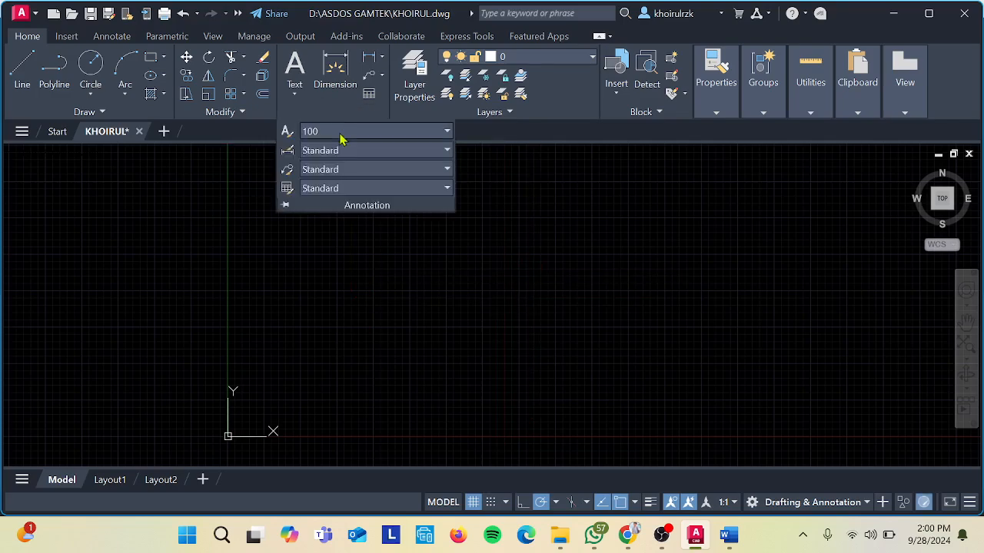
left_click(528, 209)
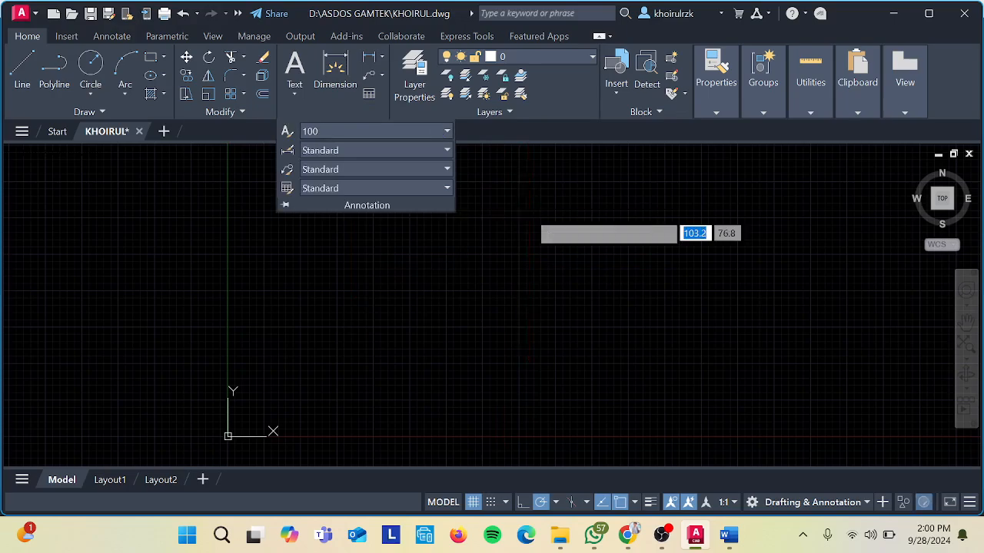
left_click(511, 245)
type("t")
key("Return")
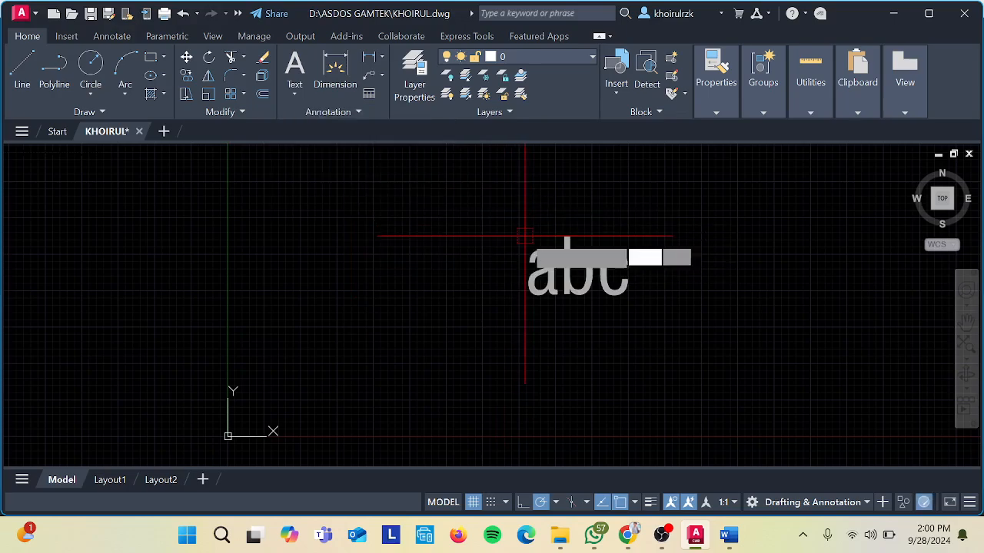
left_click(468, 248)
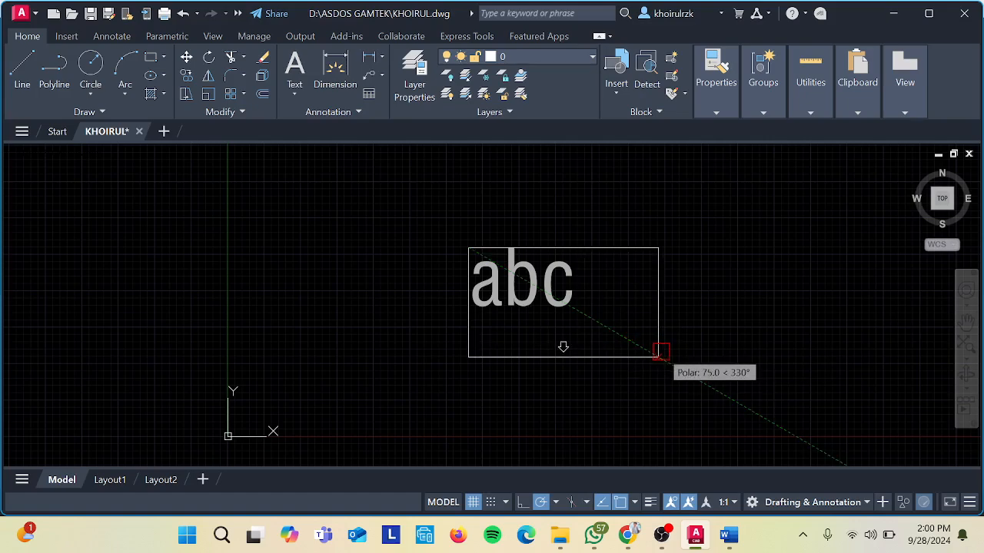
type("KAMAR")
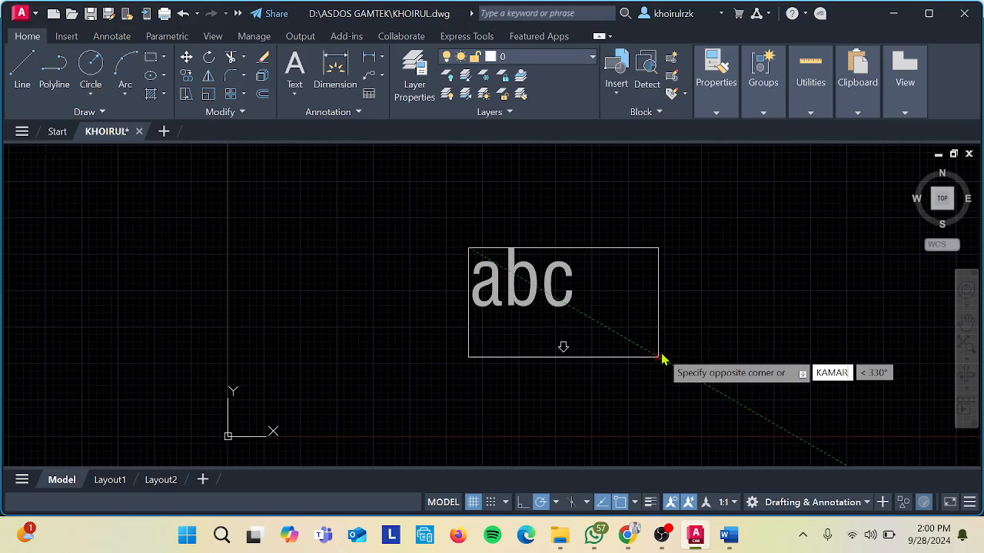
type(" MANDA")
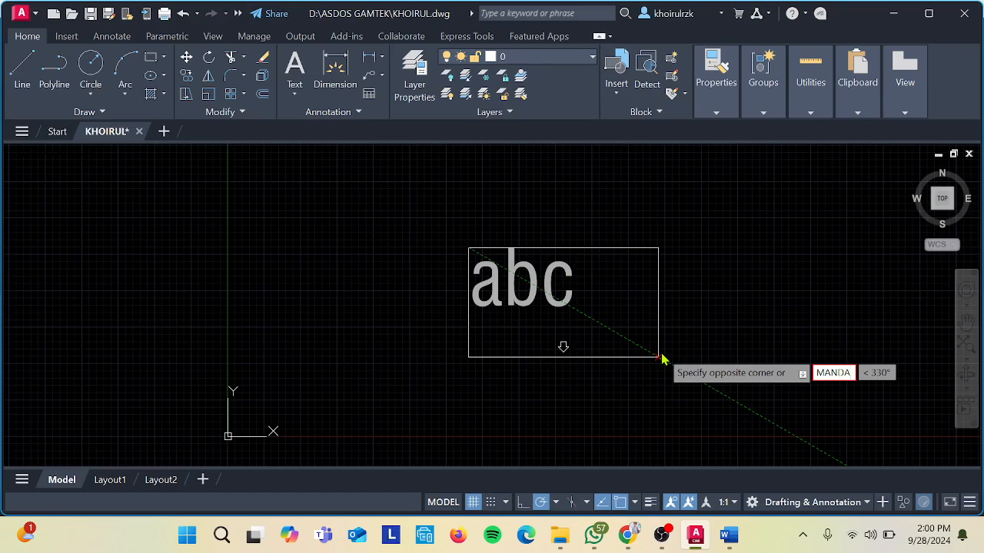
type("I")
key("Return")
key("BackSpace")
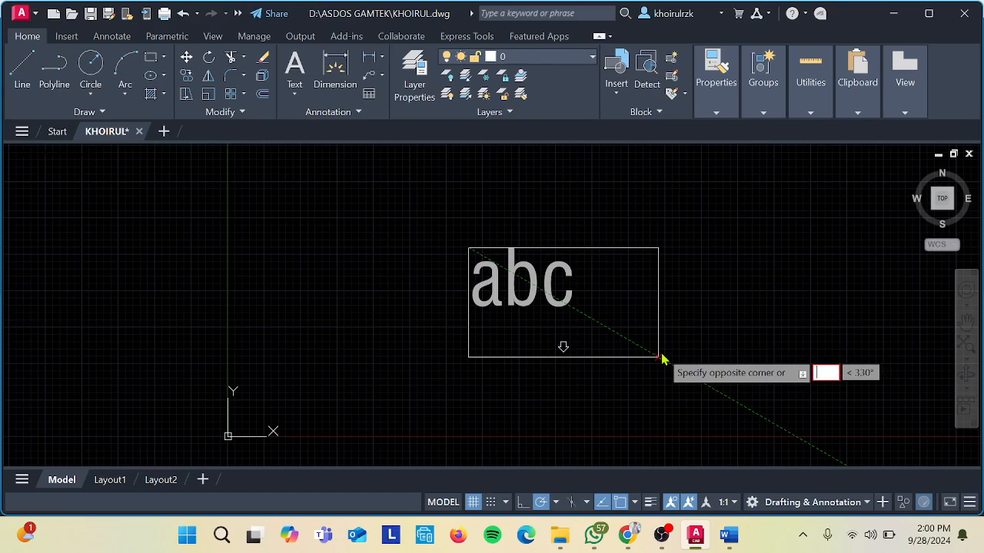
key("Escape")
- Place a multiline text above and beside the origin reading KAMAR on the first line and MANDI on the second
key("Return")
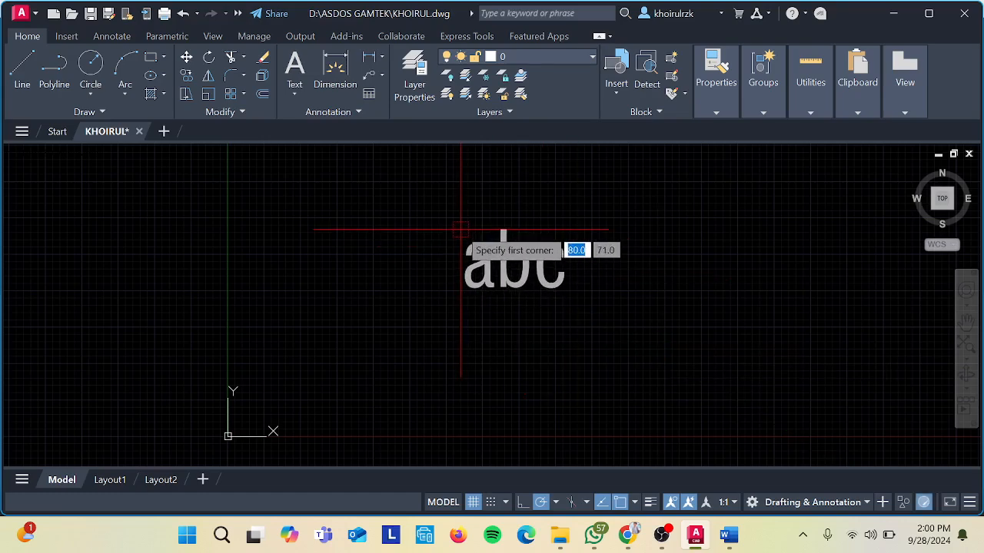
left_click(461, 229)
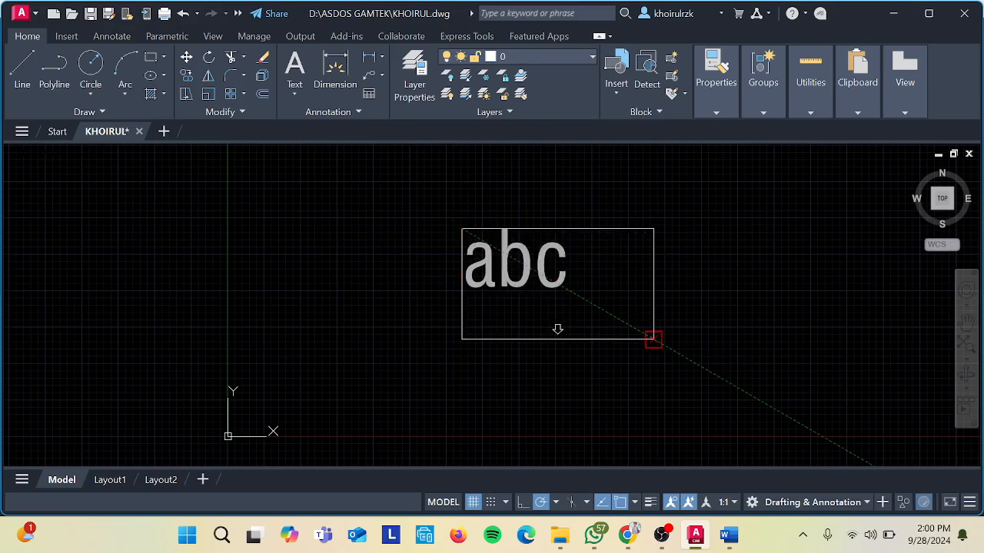
left_click(654, 339)
type("KAMAR")
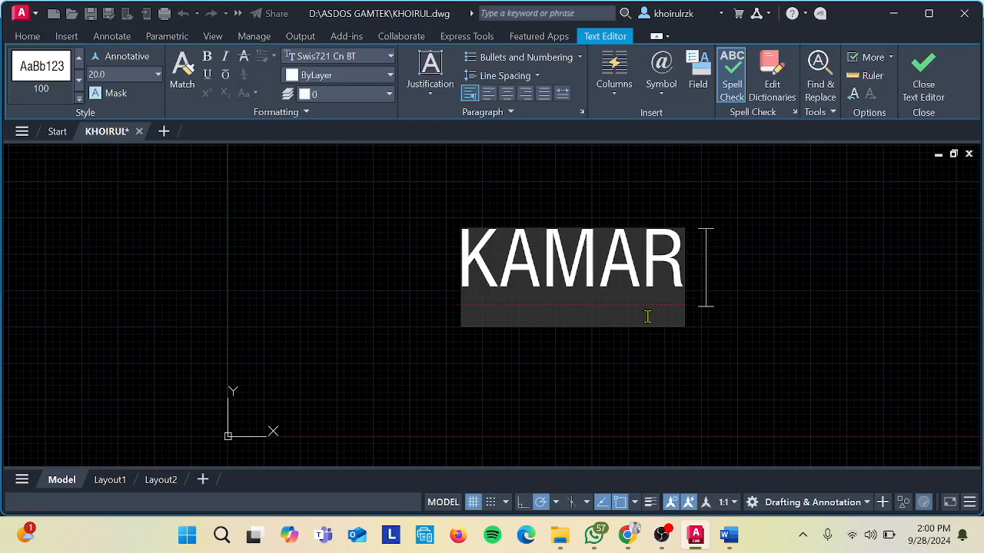
key("Return")
type("MANDI")
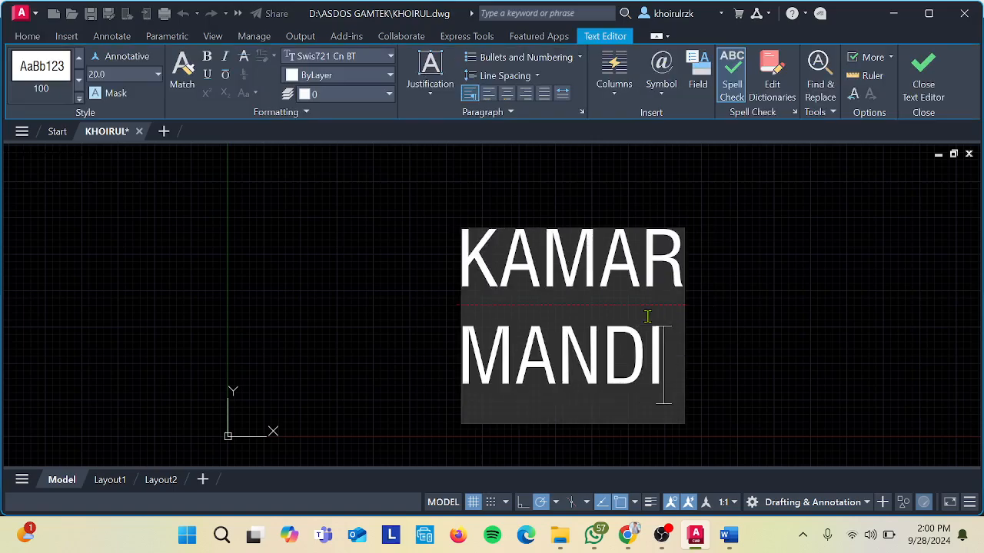
key("Return")
key("BackSpace")
left_click(694, 362)
- Move the KAMAR MANDI text up and farther to the right of the origin
scroll(589, 292, "down", 8)
scroll(589, 292, "up", 4)
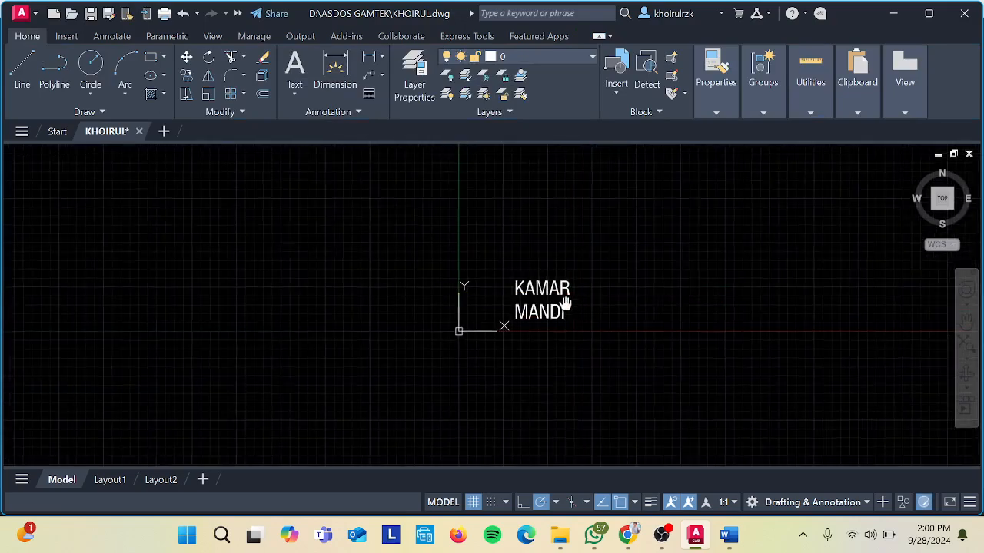
left_click(520, 307)
left_click(499, 287)
left_click(625, 227)
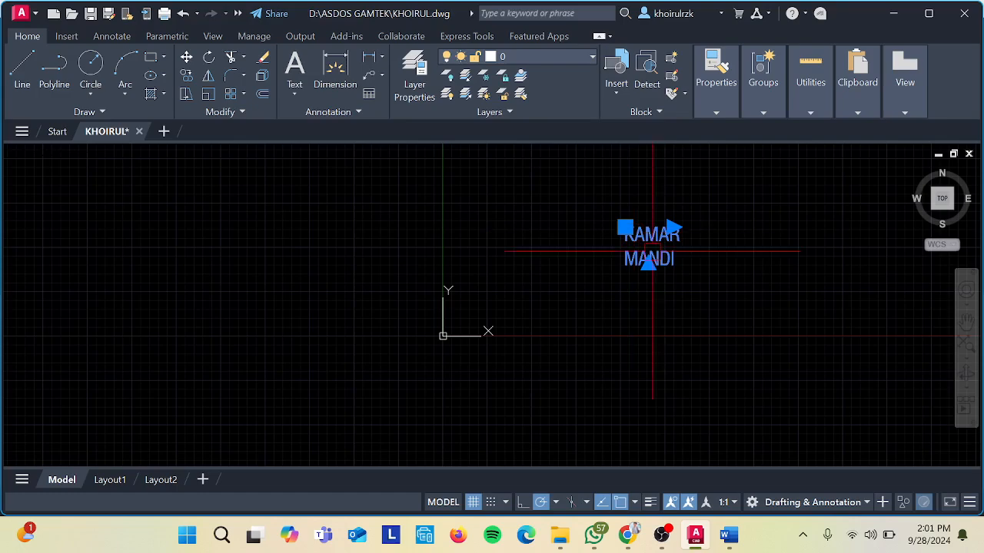
- Check which text style the KAMAR MANDI text uses, deselect it, and review the current annotation styles
left_click(345, 113)
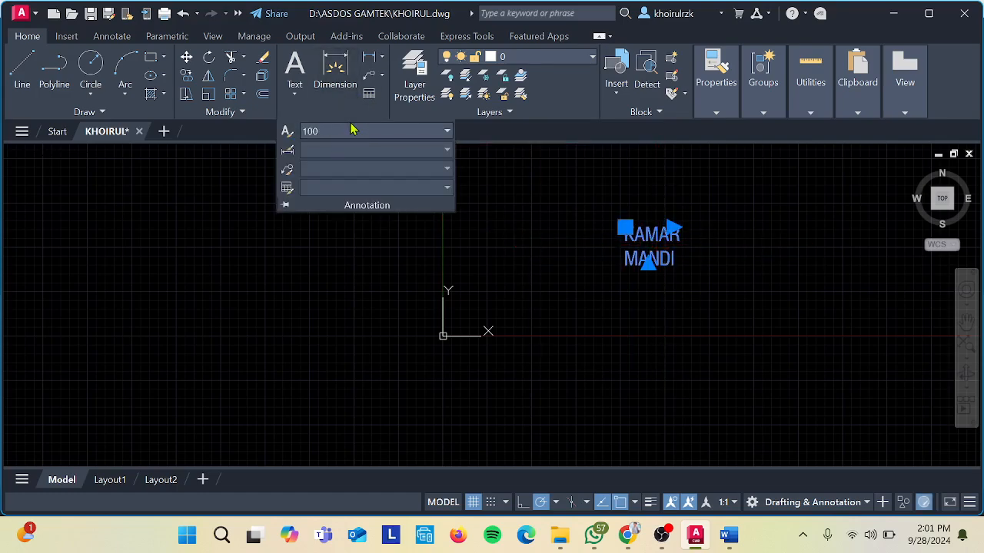
key("Escape")
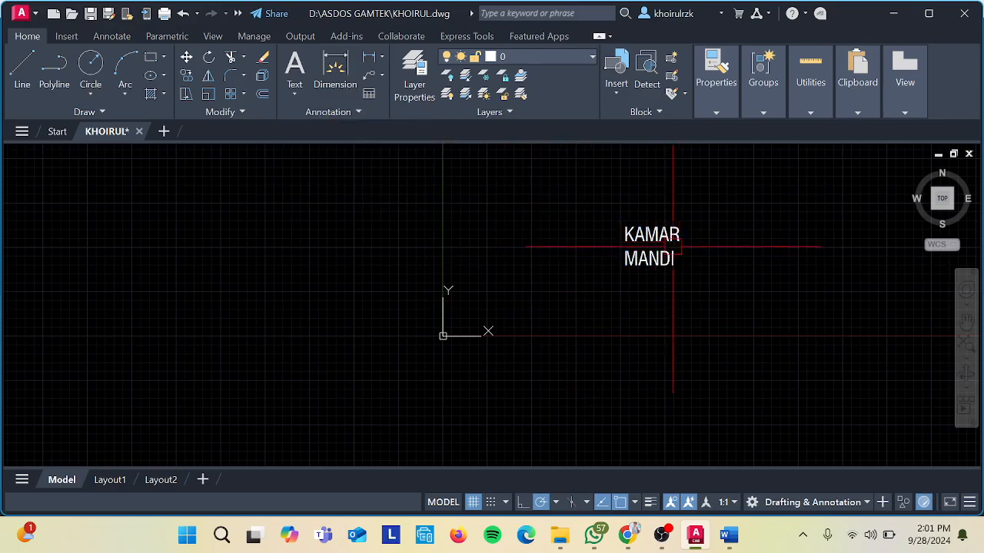
middle_click_drag(658, 242, 619, 304)
scroll(616, 305, "up", 4)
scroll(635, 308, "down", 4)
middle_click_drag(574, 341, 500, 345)
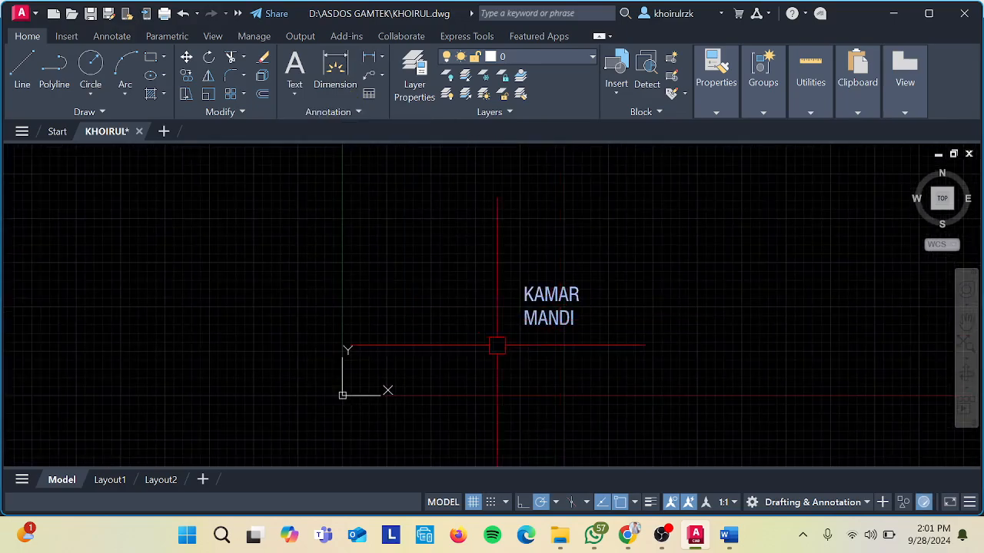
left_click(346, 112)
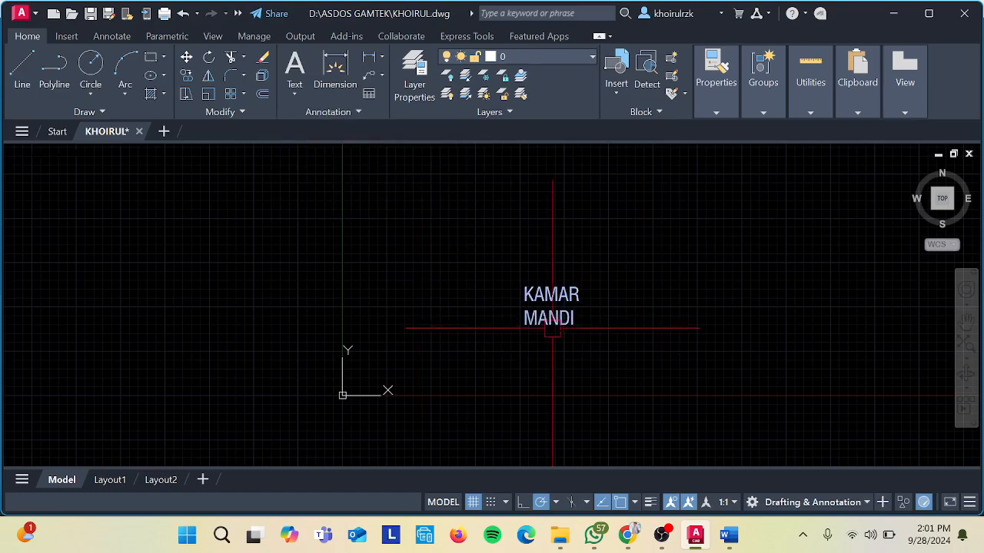
- Delete the KAMAR MANDI text from the drawing
scroll(553, 320, "up", 3)
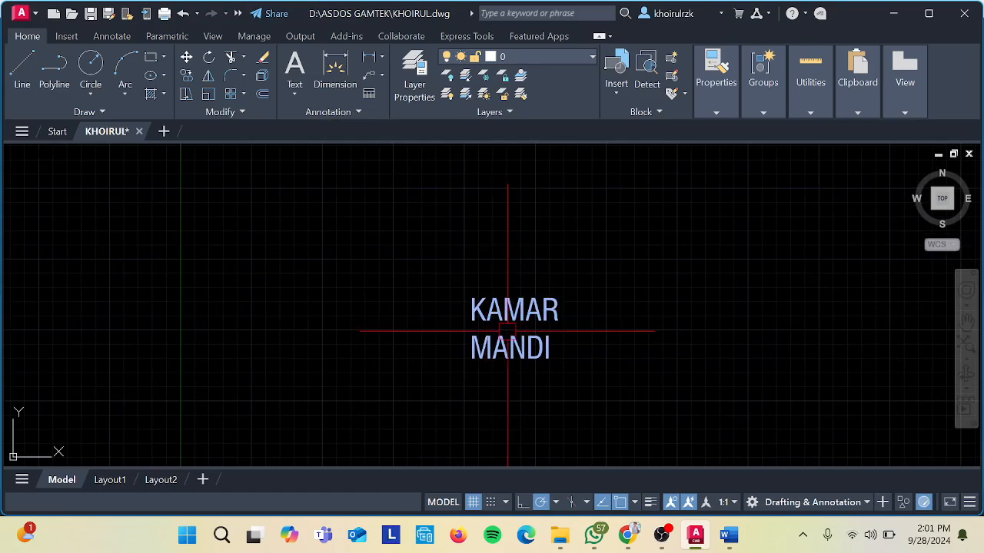
left_click(530, 308)
key("Delete")
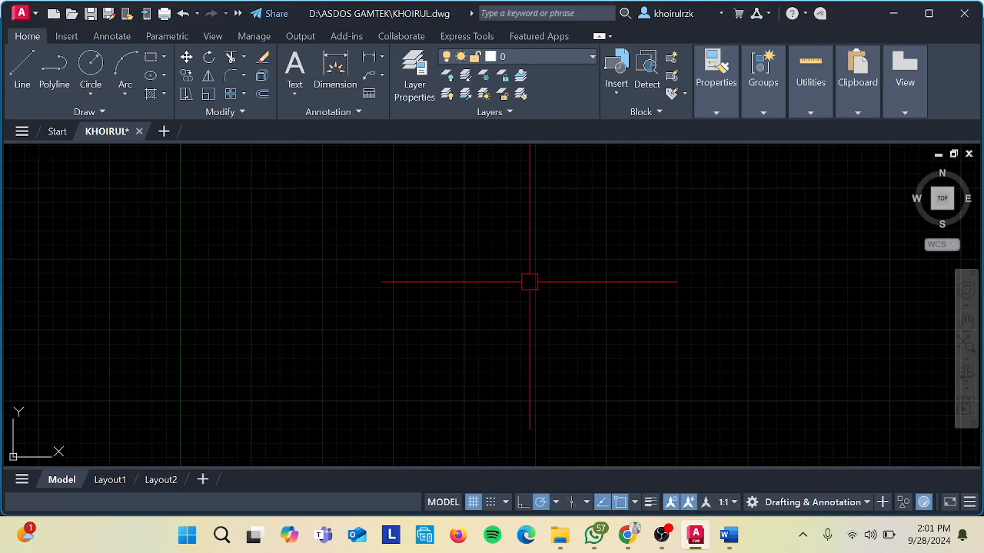
middle_click_drag(607, 276, 594, 268)
left_click(733, 544)
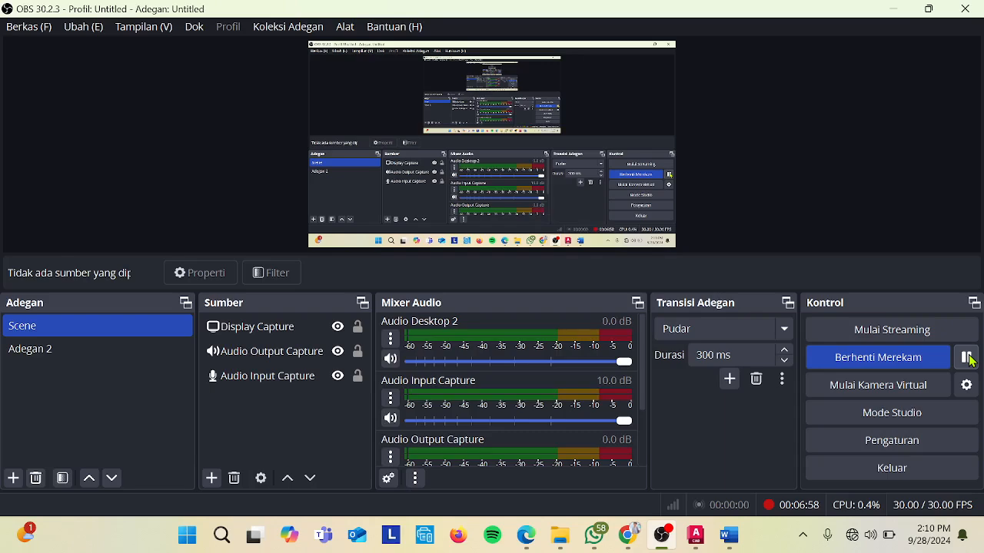
left_click(695, 531)
left_click(548, 268)
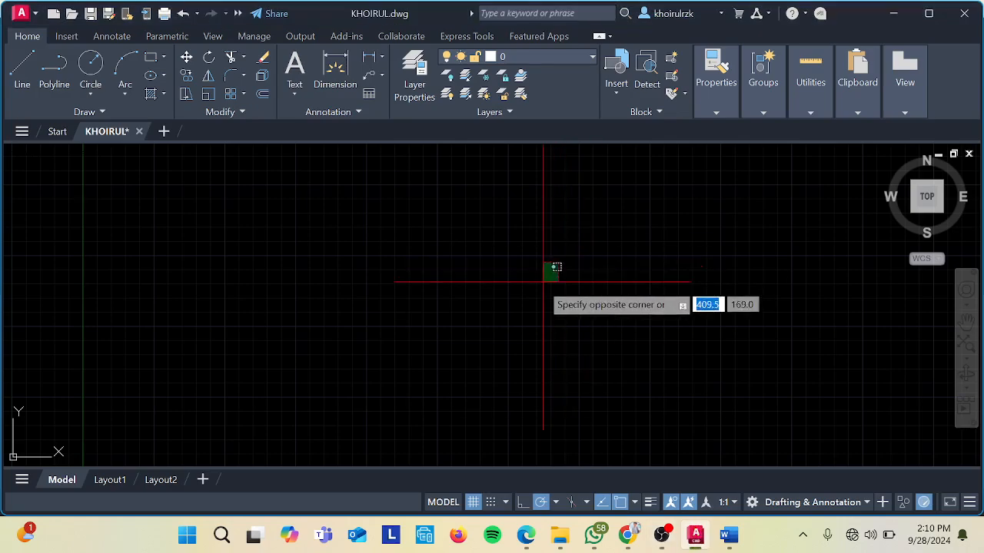
left_click(537, 287)
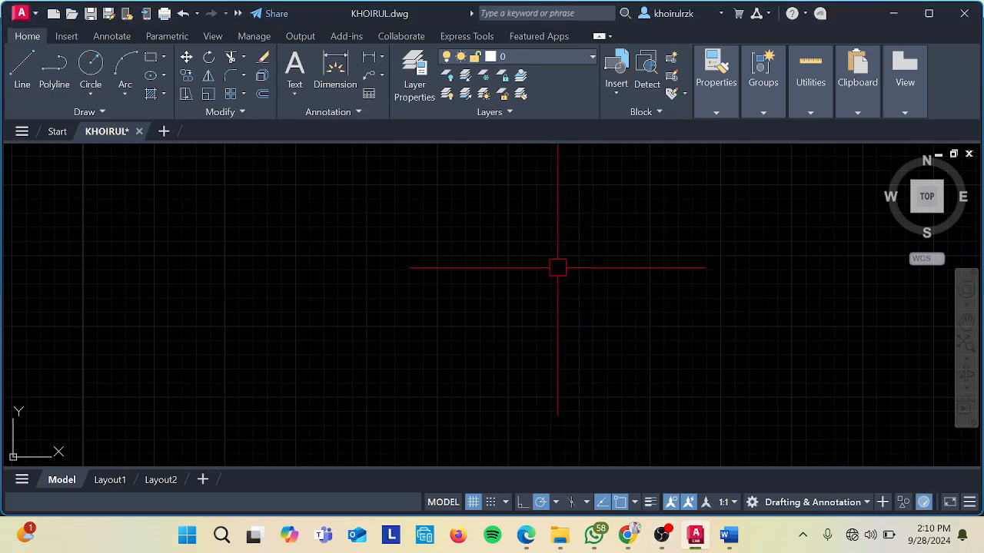
- Create a new dimension style named SKALA 100 based on Standard for all dimensions and continue to its settings
type("D")
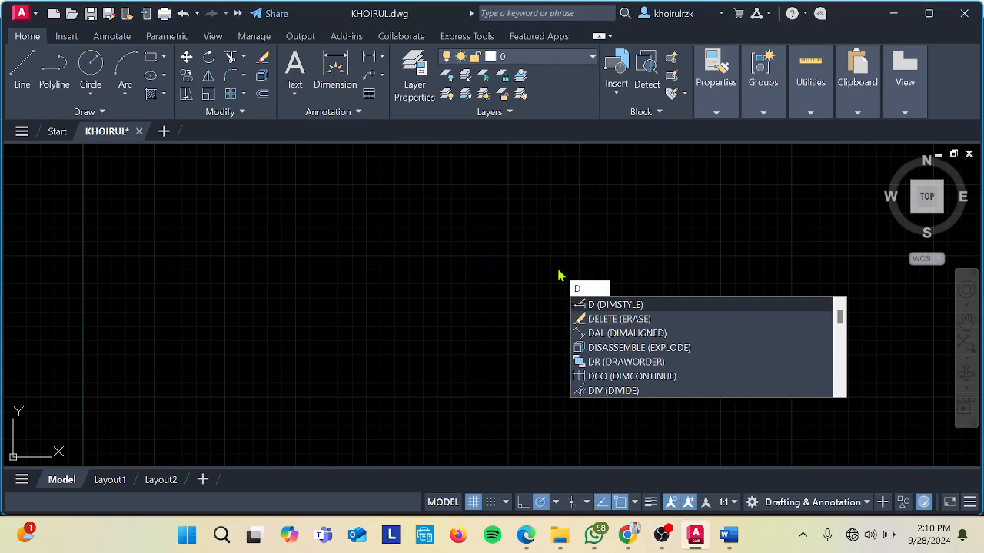
key("Return")
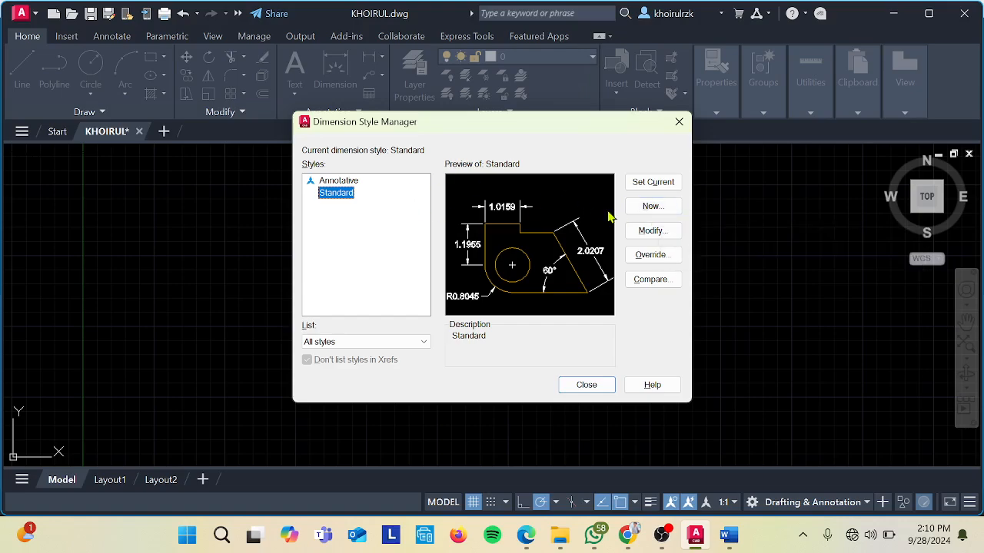
left_click(651, 208)
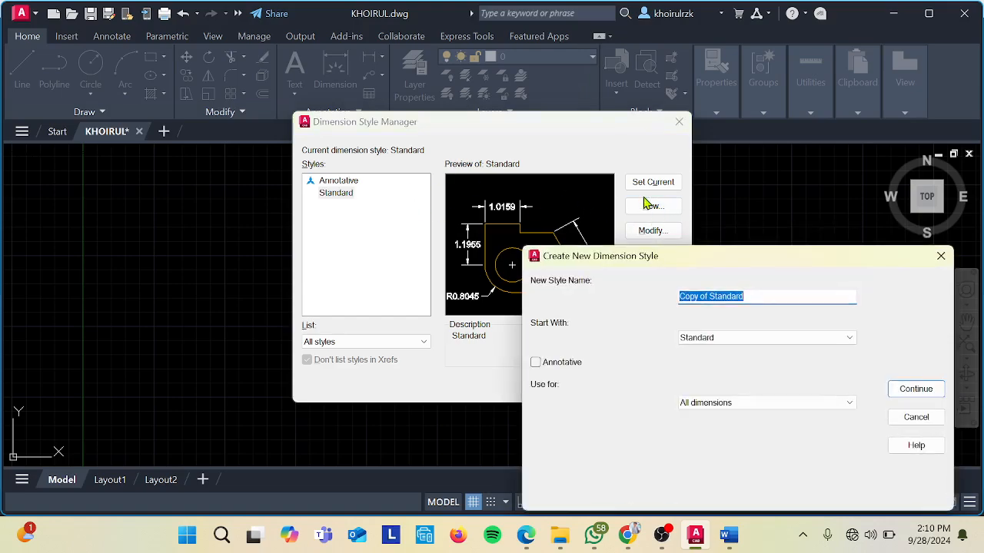
type("SKALA 100")
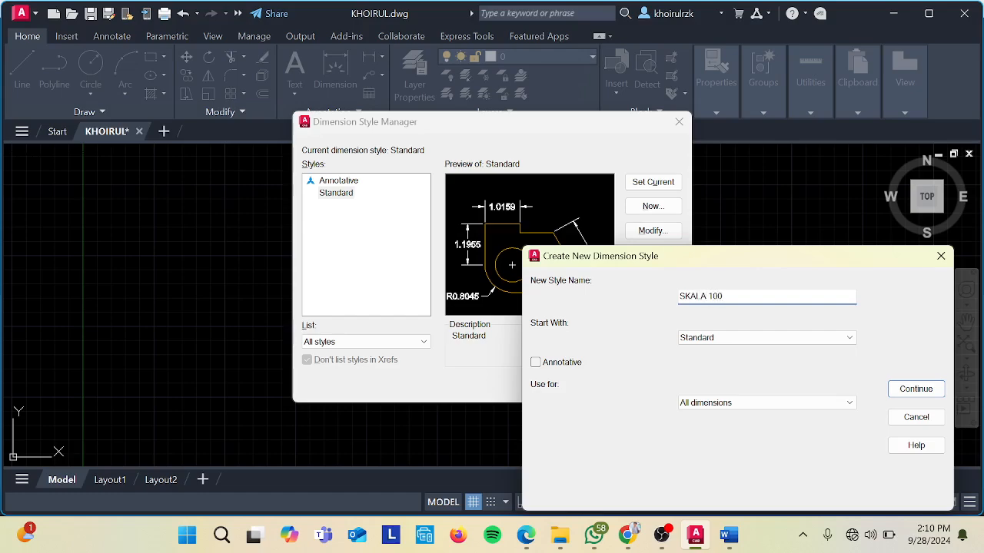
key("Escape")
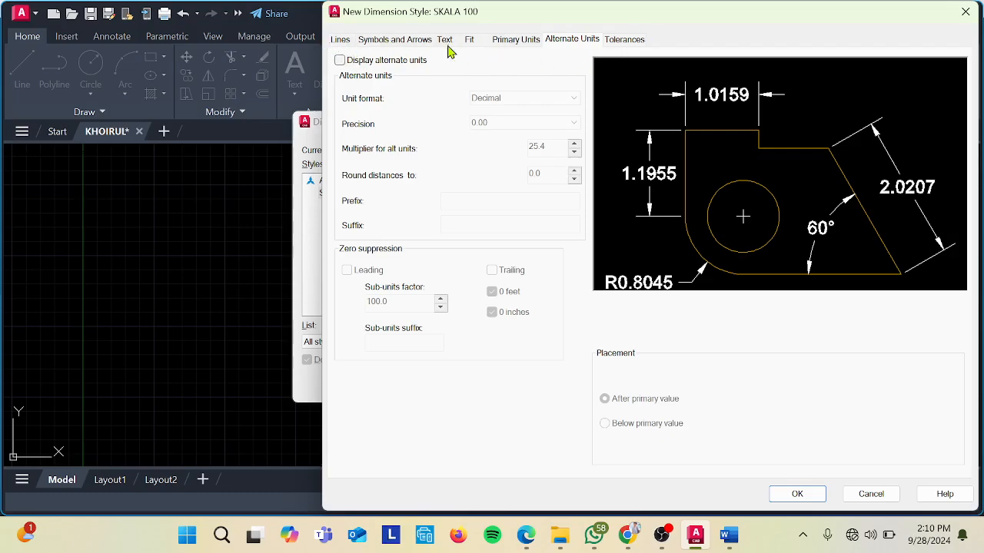
- Set the dimension line color of the SKALA 100 style to ByLayer
left_click(345, 41)
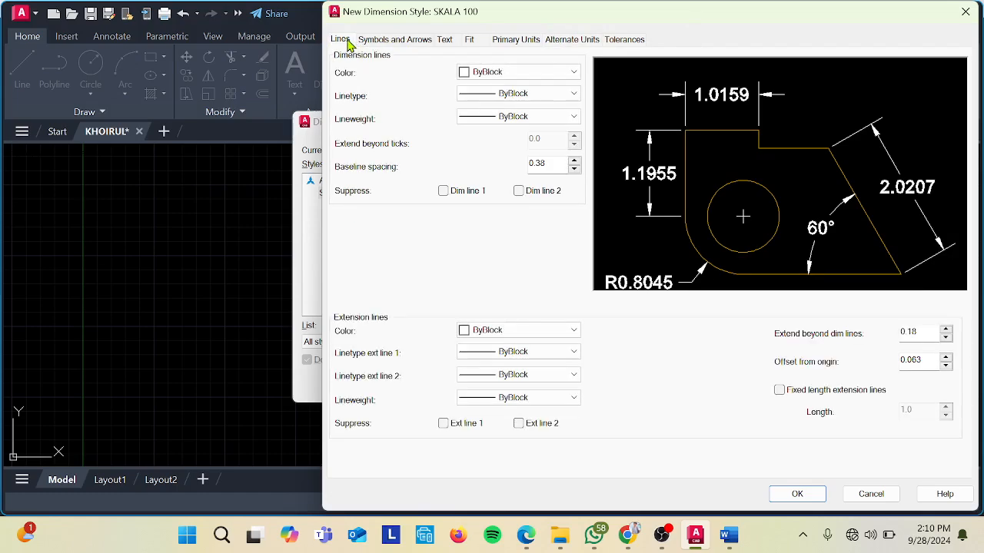
left_click(535, 80)
left_click(526, 87)
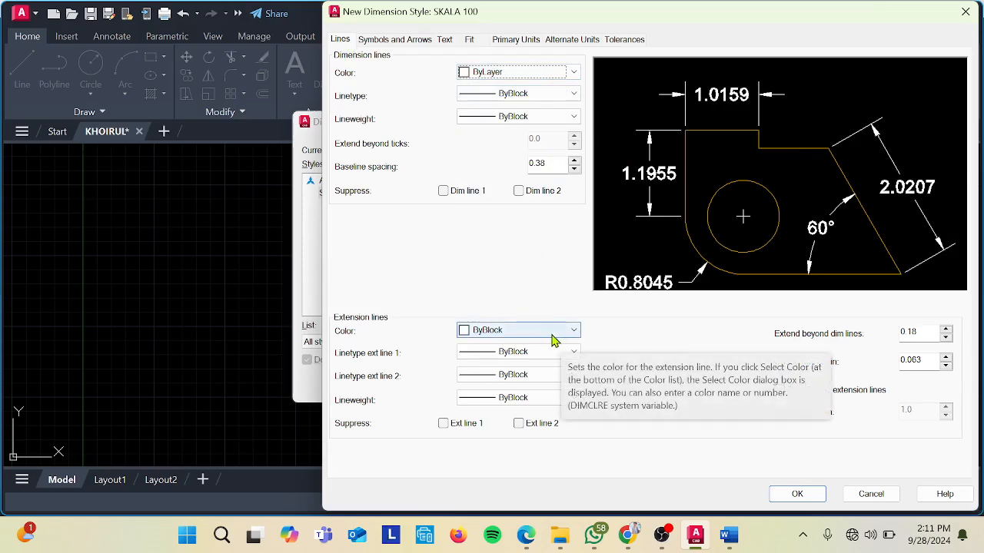
- Set the extension lines to extend 10 beyond the dimension lines with a 10 offset from origin, and fix their length at 1
left_click_drag(917, 332, 879, 349)
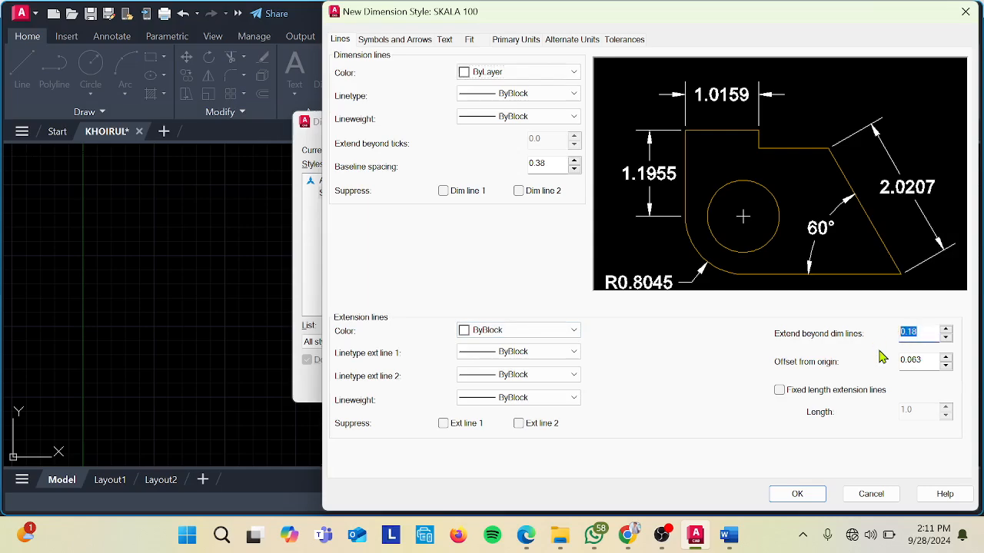
type("10")
left_click_drag(926, 361, 900, 366)
type("10")
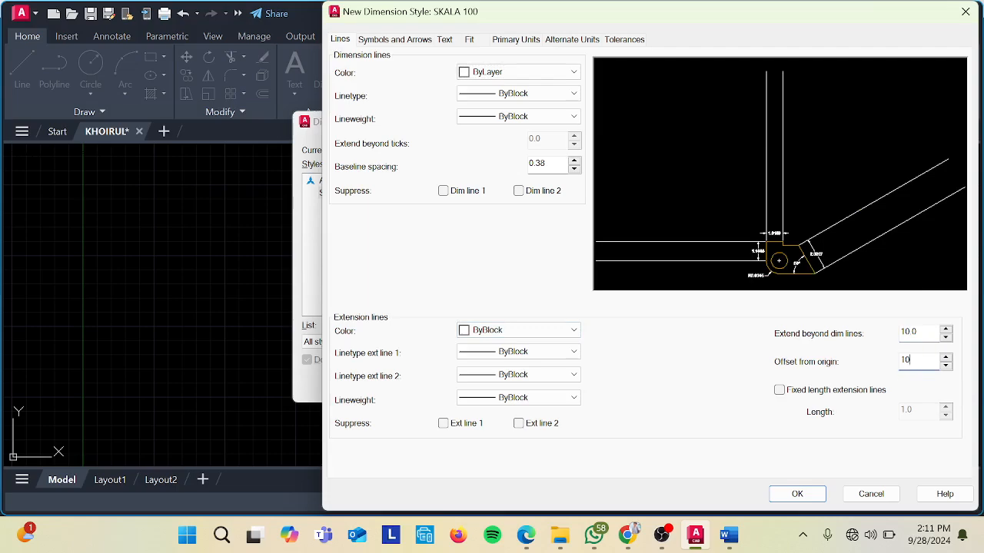
left_click(781, 389)
left_click(780, 390)
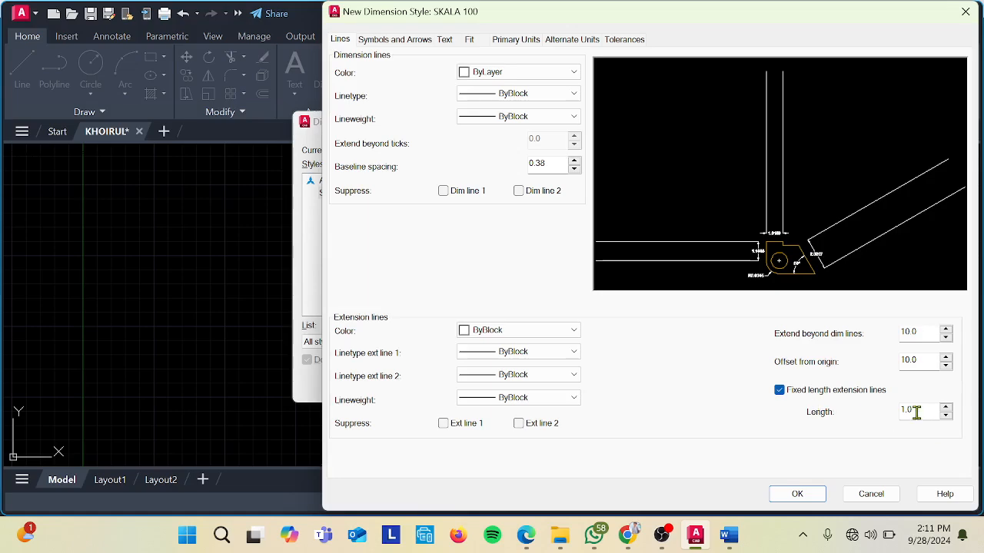
left_click_drag(915, 410, 872, 428)
type("1")
- Use Architectural tick for the first and second arrowheads and set the arrow size to 10
left_click(411, 45)
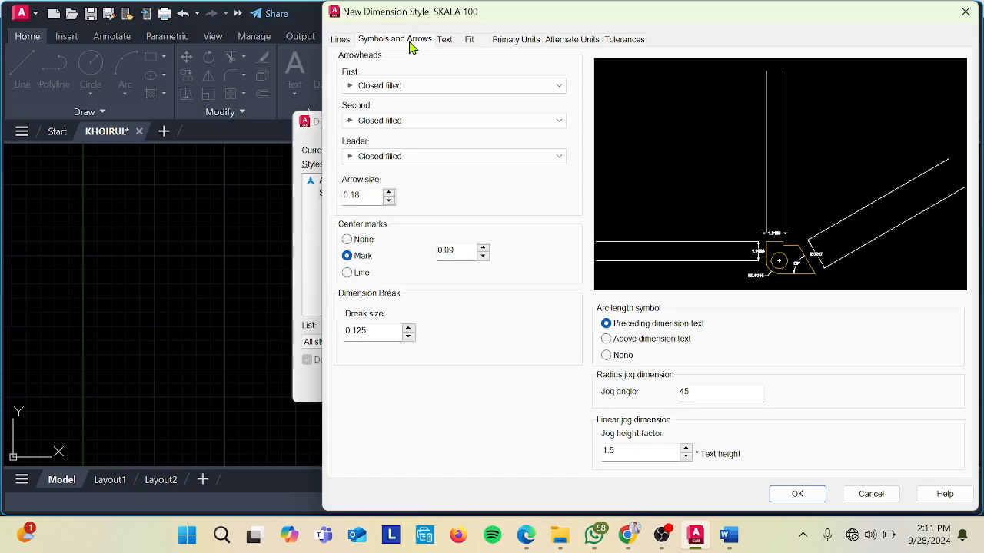
left_click(461, 86)
left_click(422, 156)
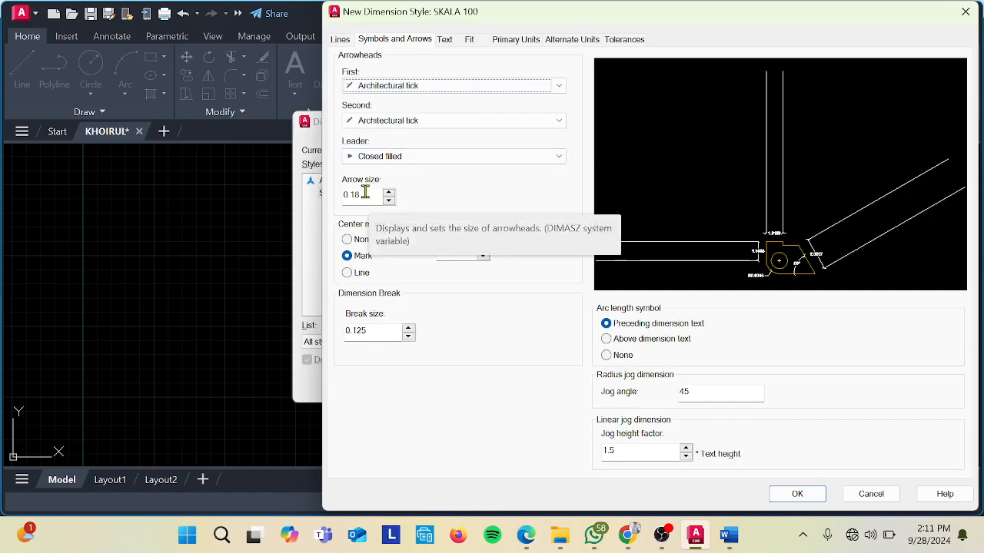
left_click_drag(367, 195, 339, 205)
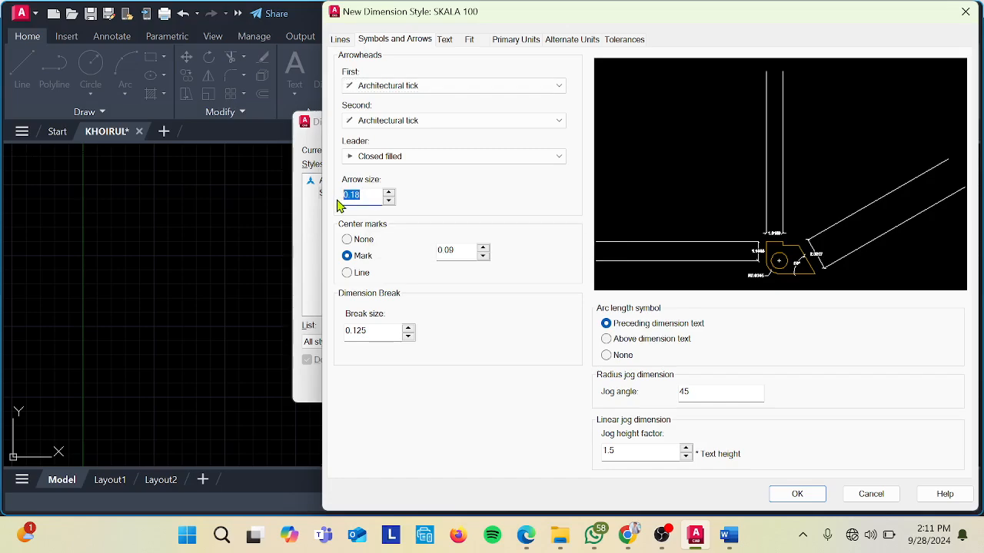
type("10")
- Set the dimension text to use the 100 text style and the ByLayer text color
left_click(449, 41)
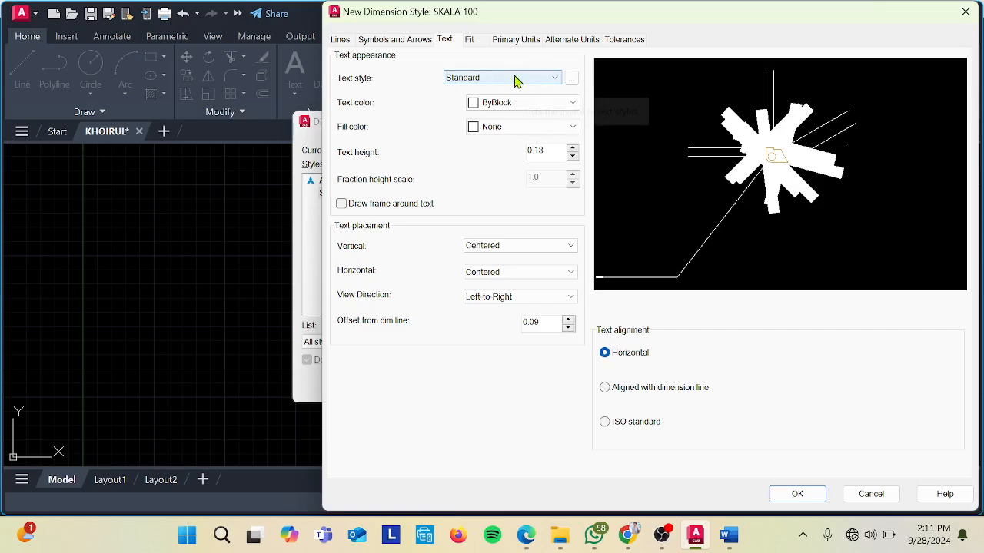
left_click(728, 535)
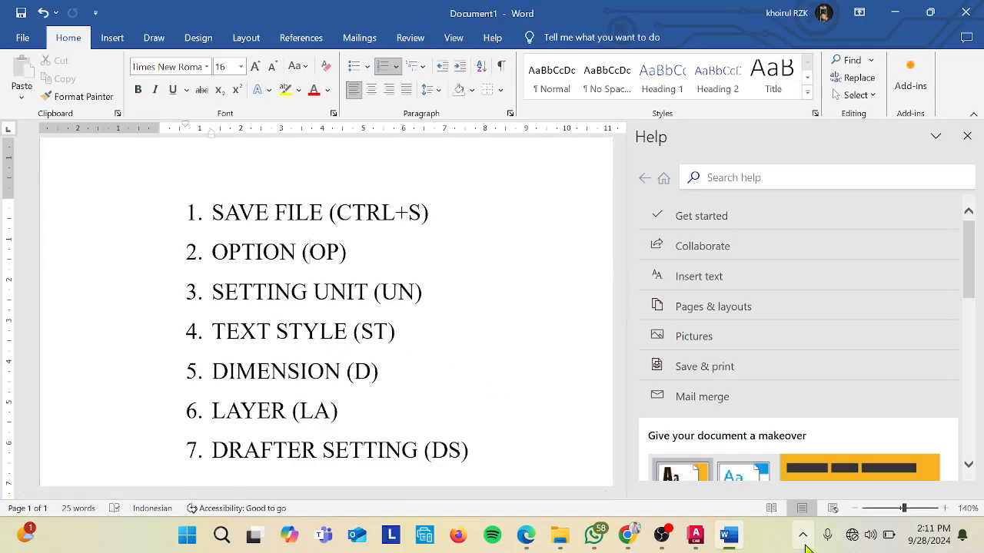
left_click(729, 536)
left_click(521, 80)
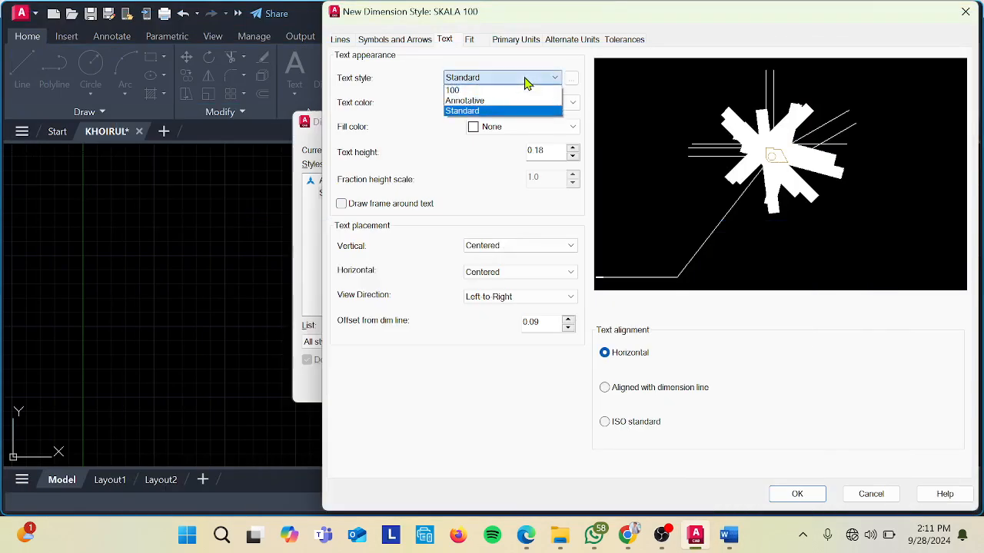
left_click(471, 92)
left_click(548, 106)
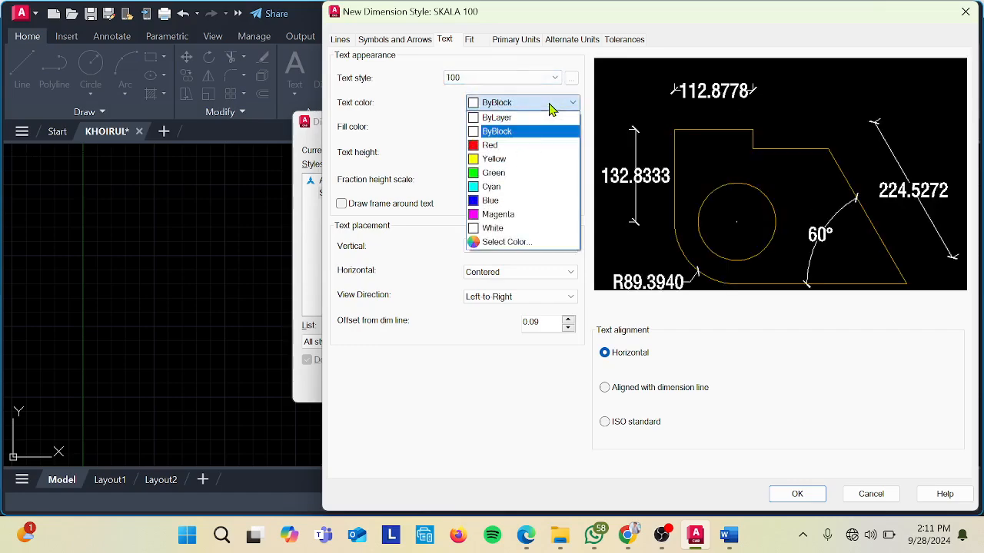
left_click(500, 120)
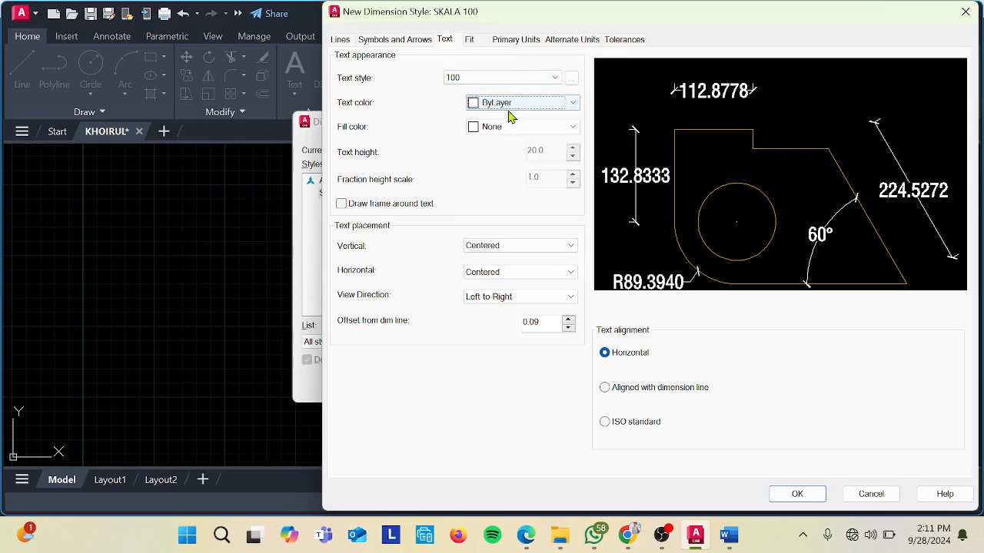
- Try Green and ByLayer as the dimension text fill color and return the fill to None
left_click(528, 126)
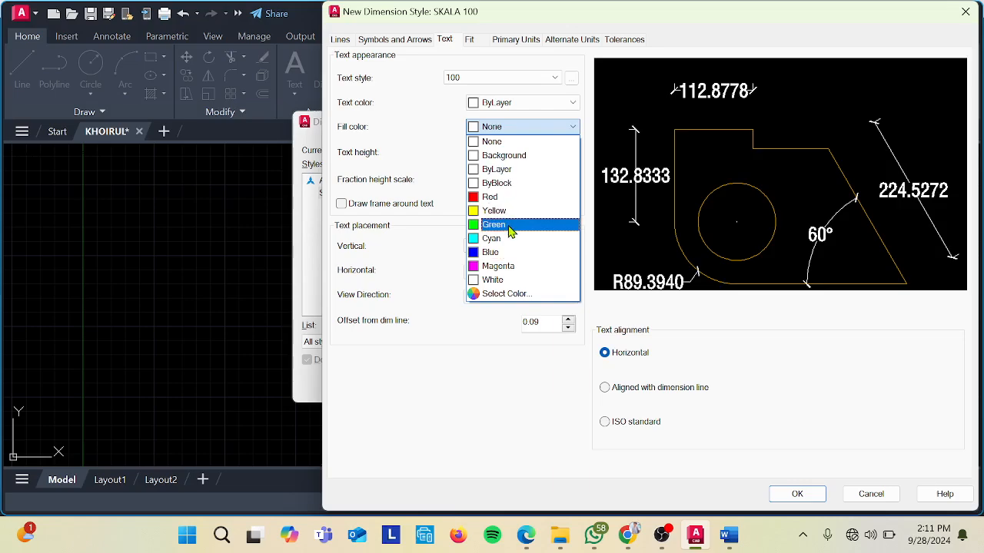
left_click(512, 225)
left_click(533, 132)
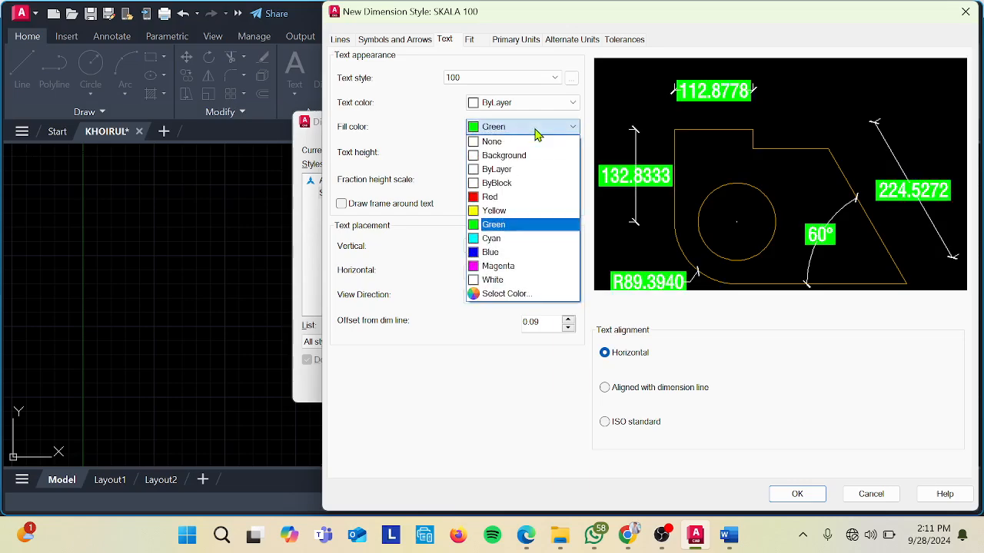
left_click(508, 146)
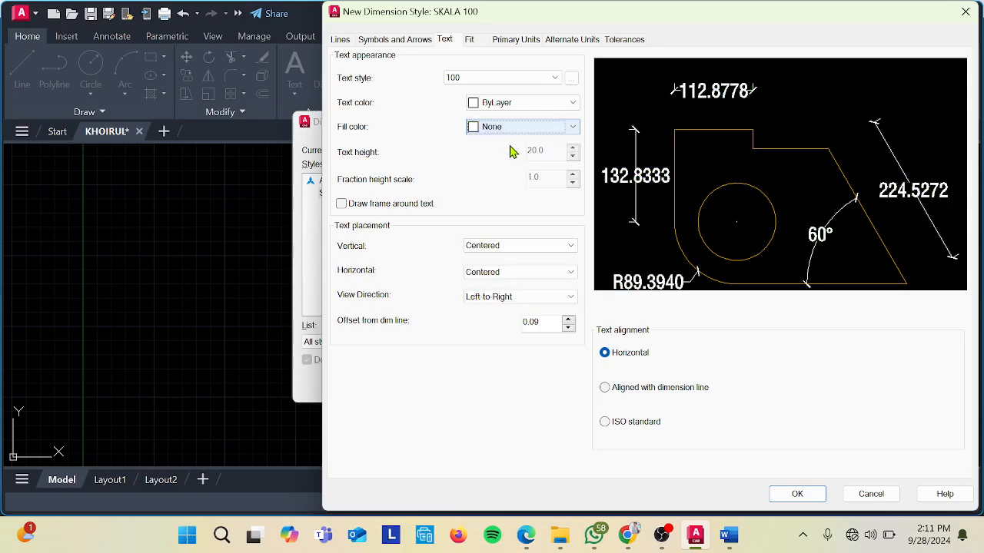
left_click(546, 131)
left_click(523, 169)
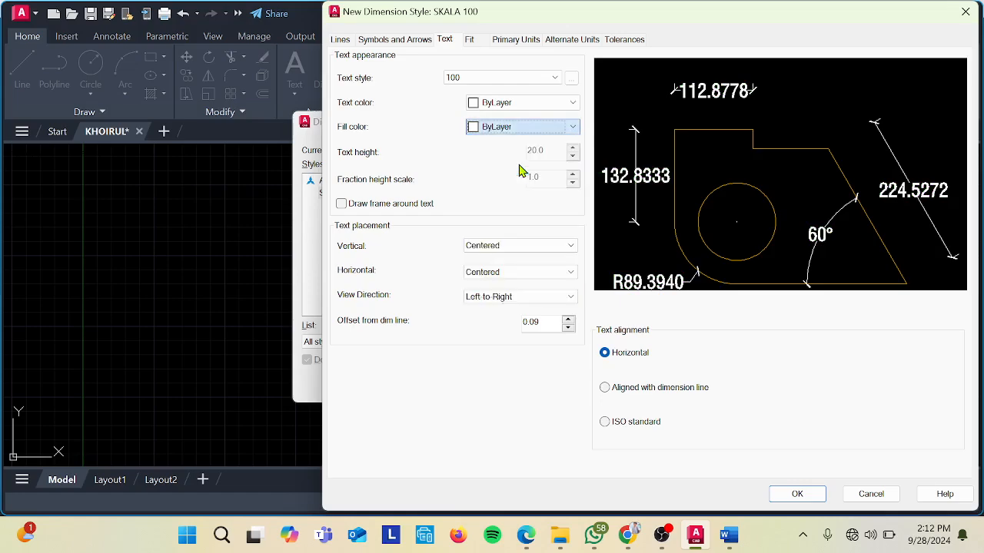
left_click(561, 128)
left_click(507, 143)
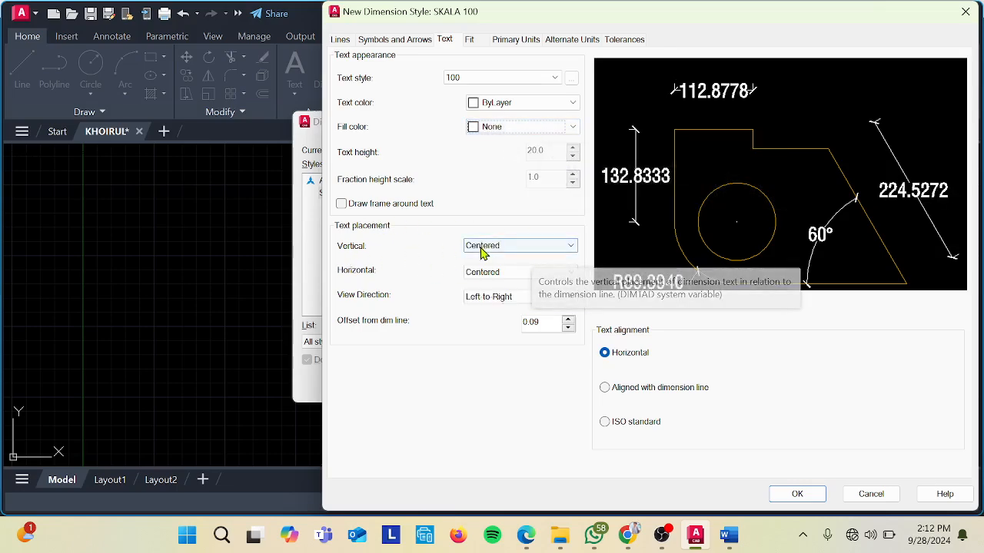
- Set the vertical text placement to Outside, with ISO standard alignment and a 5.0 offset from the dimension line
left_click(517, 247)
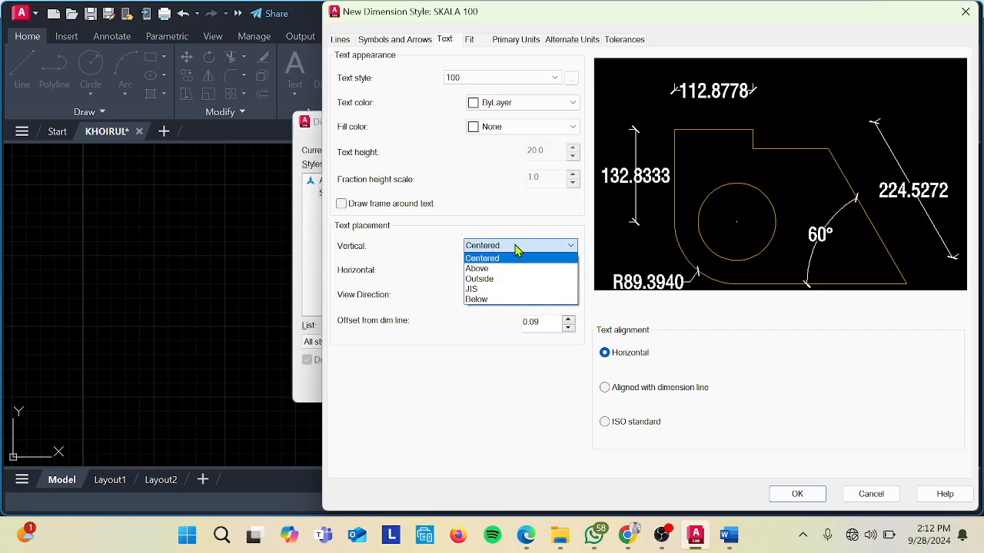
left_click(495, 279)
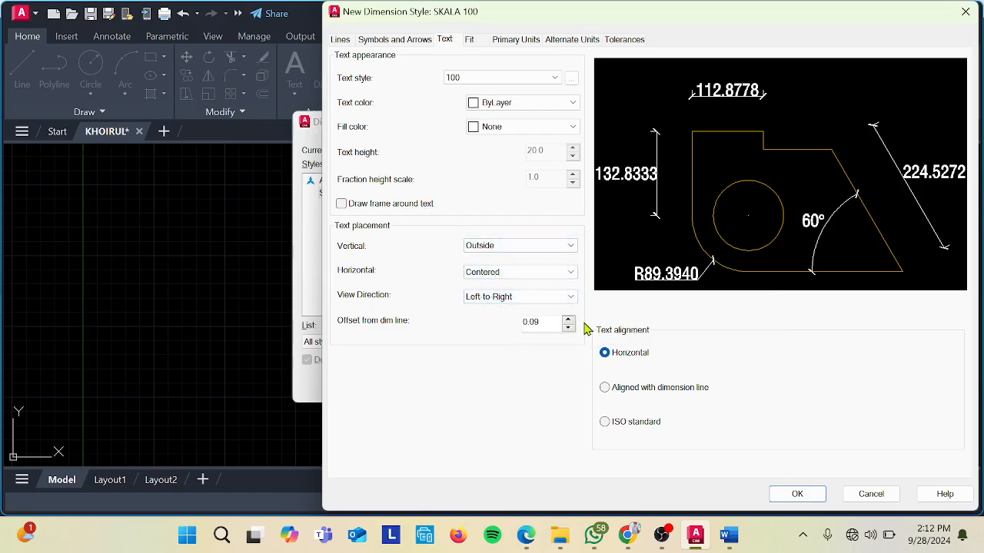
left_click(605, 423)
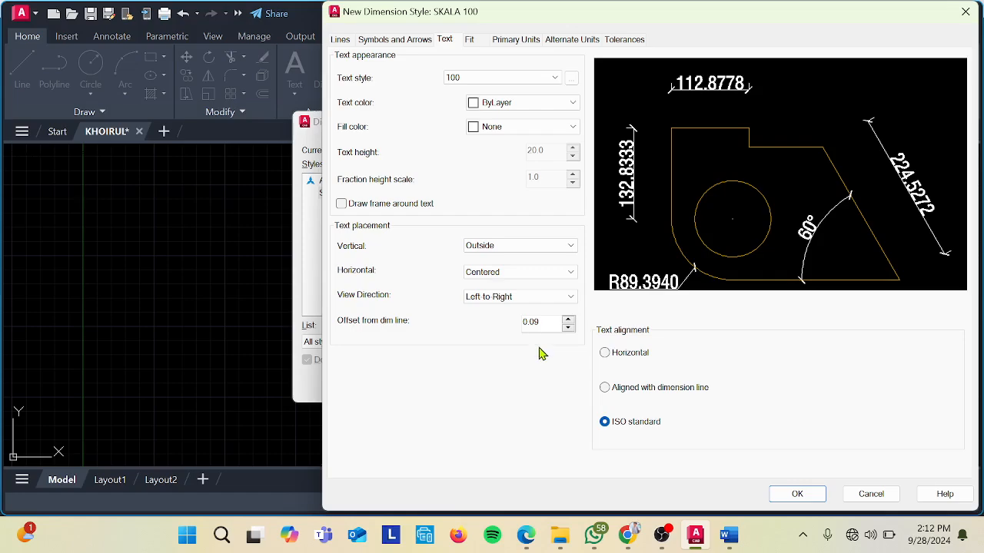
left_click_drag(546, 326, 515, 332)
type("5.0")
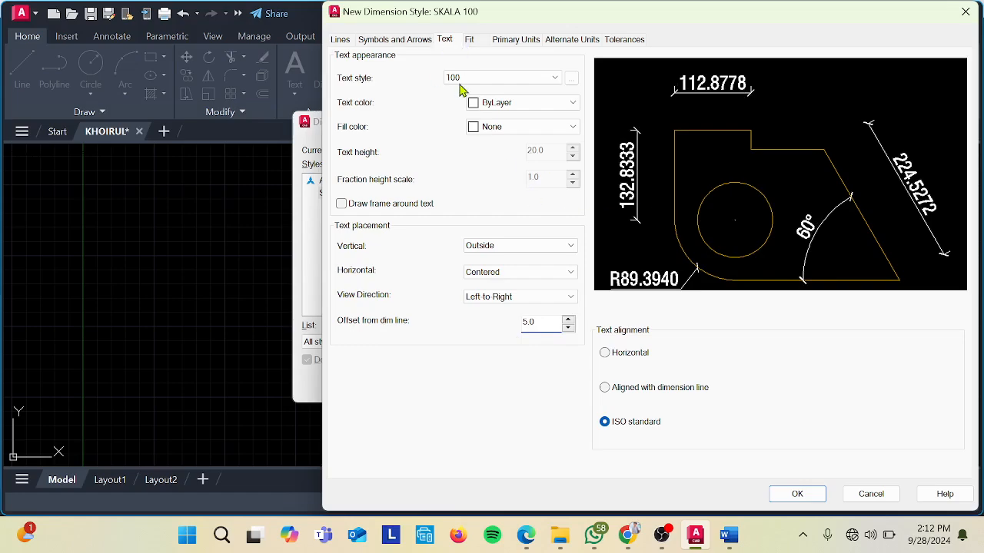
- Set the fit option to always keep text between the extension lines, and open the primary units settings
left_click(471, 41)
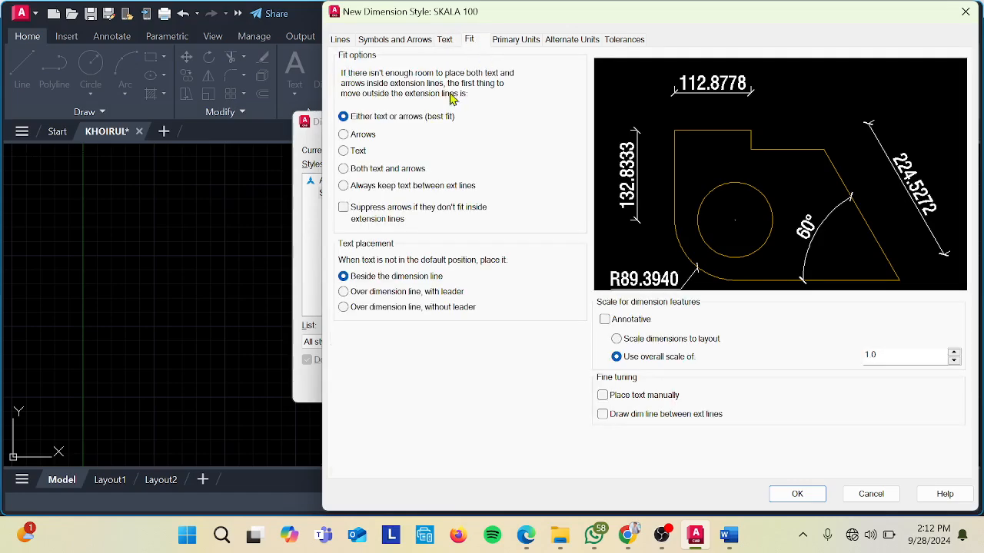
left_click(344, 188)
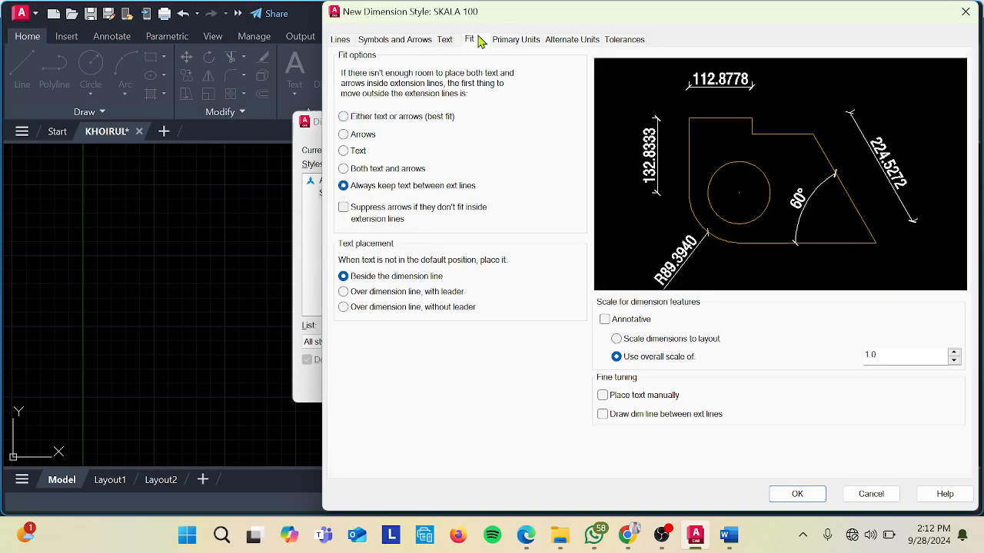
left_click(516, 40)
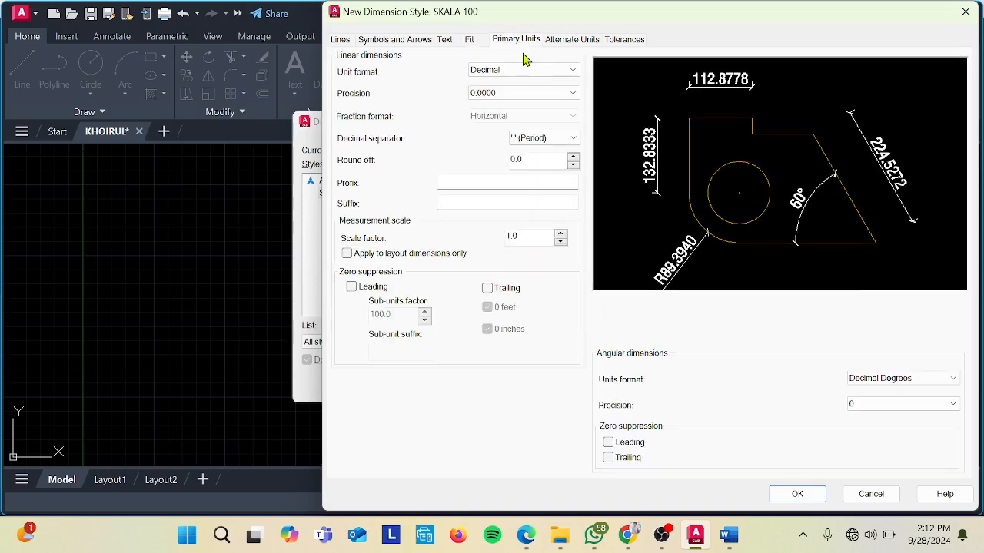
- Set the linear dimension precision to 0, using the Decimal unit format
left_click(535, 71)
left_click(537, 71)
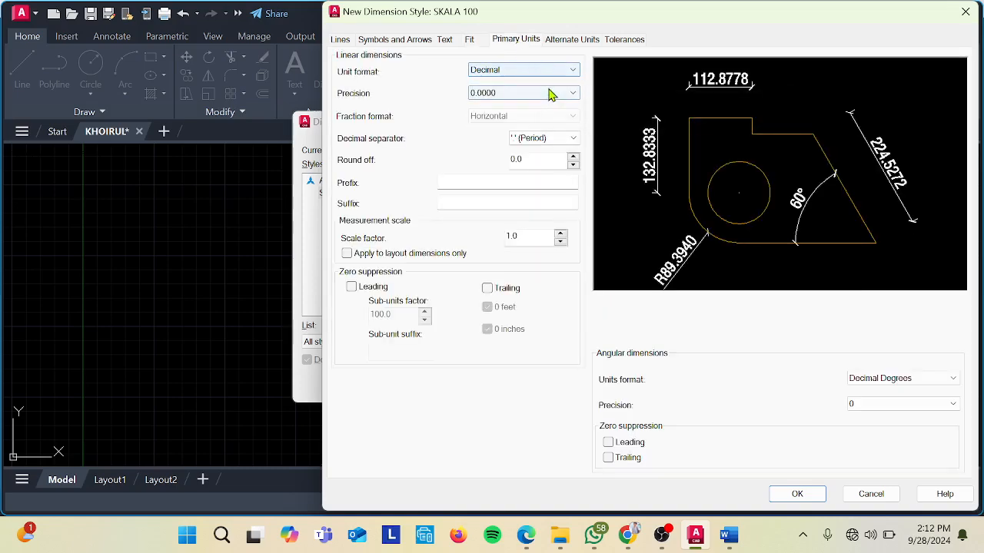
left_click(549, 92)
left_click(498, 106)
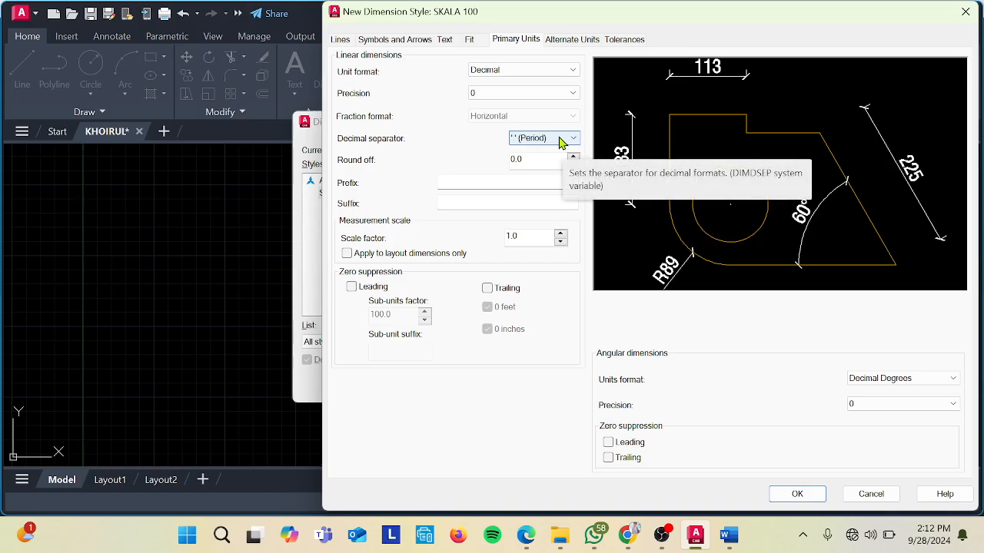
- Review the alternate units and tolerance settings, accept the SKALA 100 dimension style and close the Dimension Style Manager
left_click(573, 41)
left_click(633, 41)
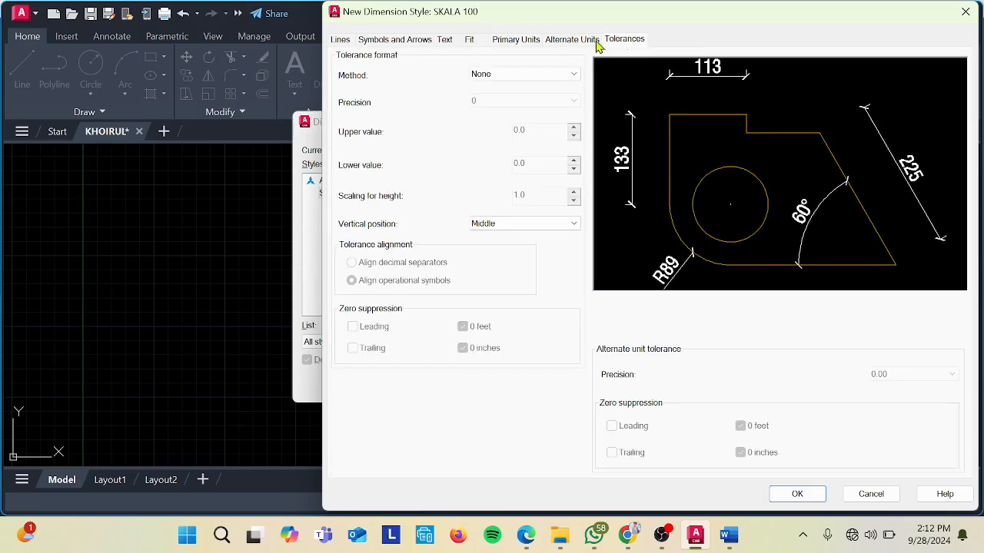
left_click(584, 40)
left_click(620, 41)
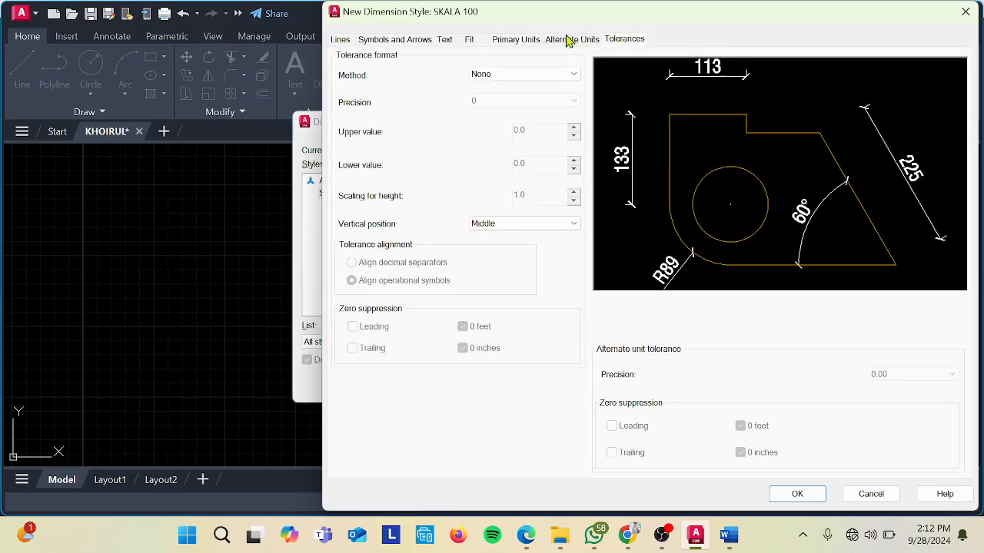
left_click(793, 493)
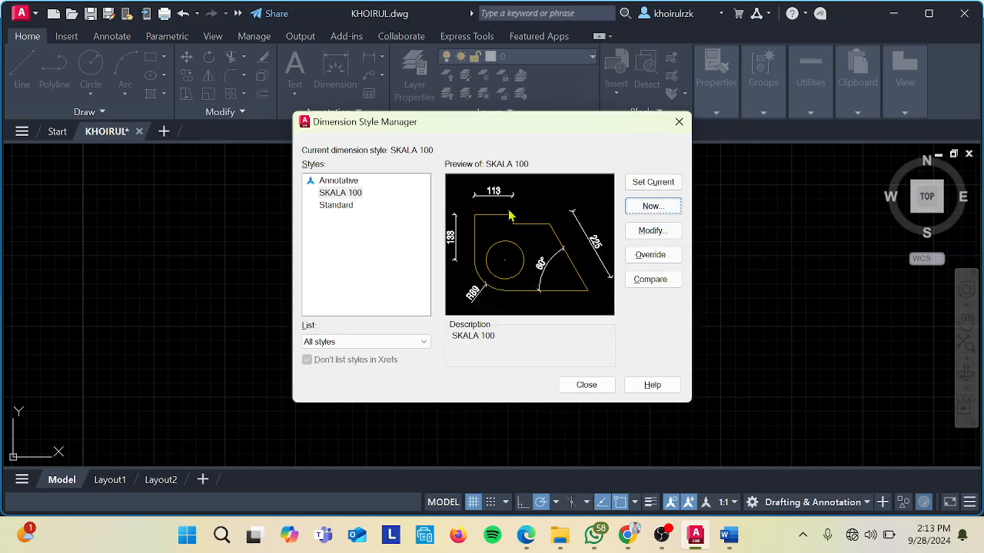
left_click(596, 388)
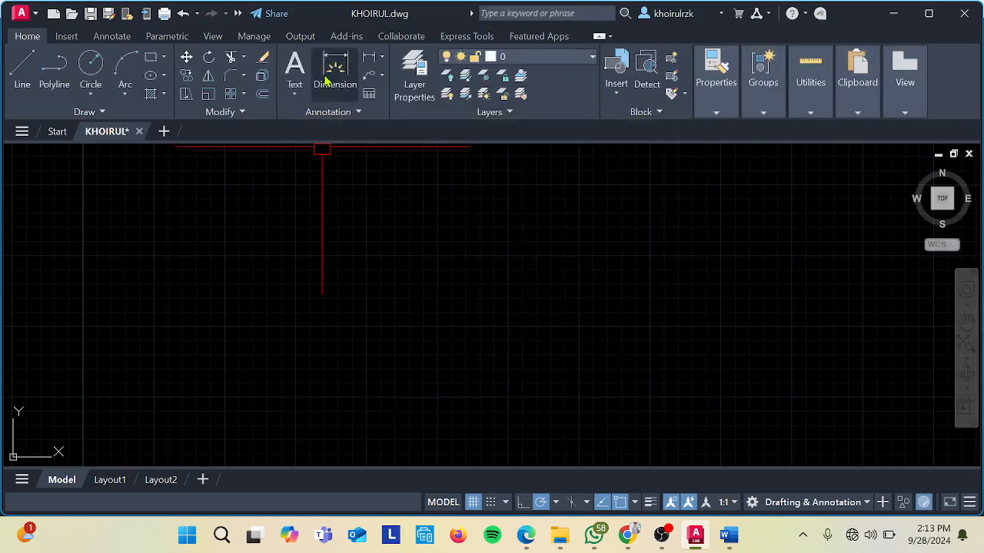
- Check which text and dimension styles are current in the annotation settings
left_click(347, 114)
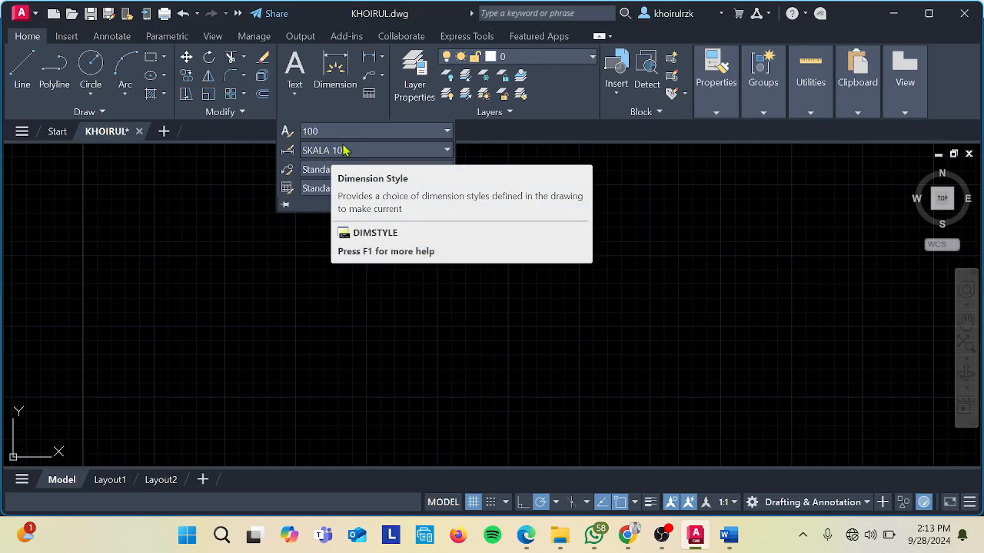
left_click(481, 276)
left_click(489, 270)
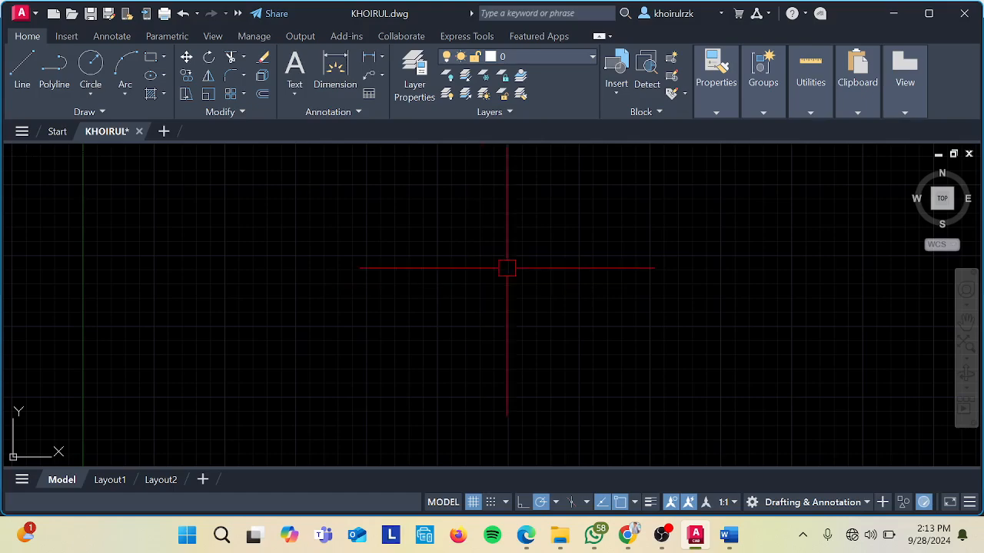
- Check the setup checklist in Word, return to AutoCAD and open the Layer Properties Manager
left_click(728, 534)
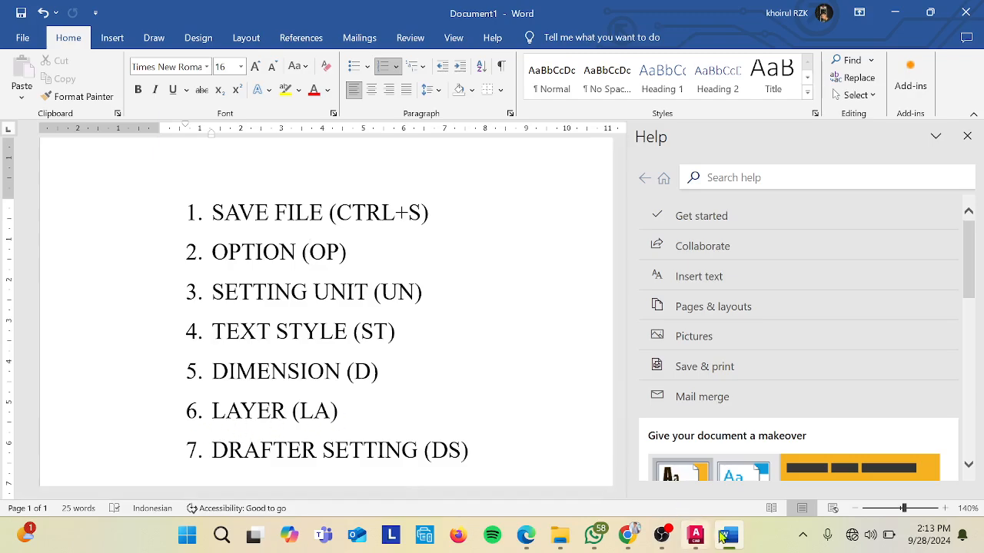
left_click(696, 536)
left_click(555, 258)
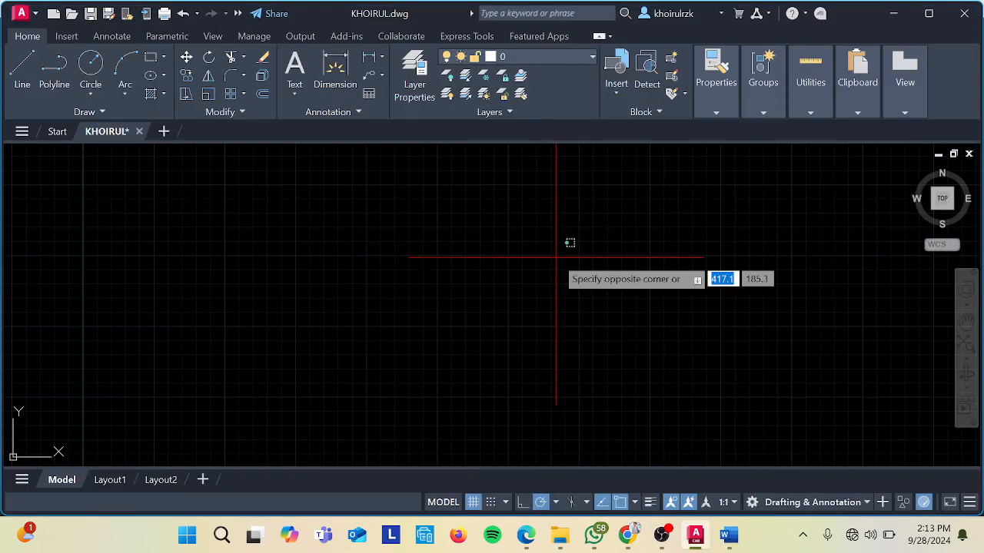
left_click(552, 277)
type("LA")
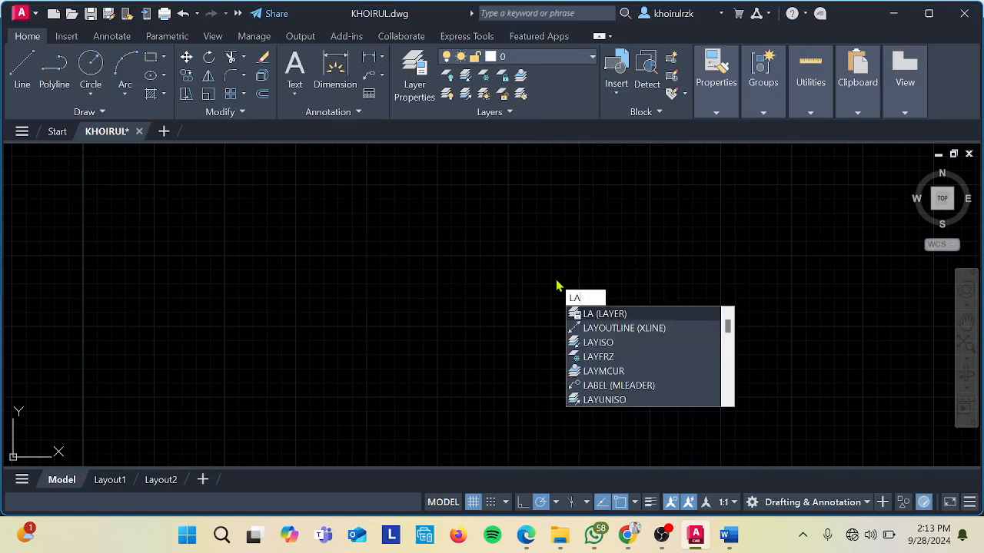
key("Return")
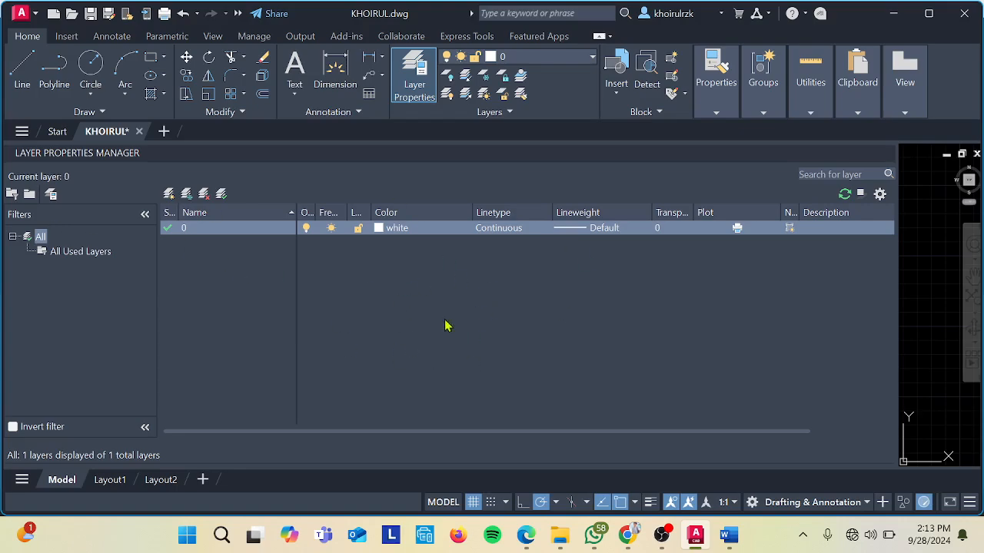
- Create a layer named G-DINDING LUAR with color 90 and a 0.15 mm lineweight
left_click(169, 195)
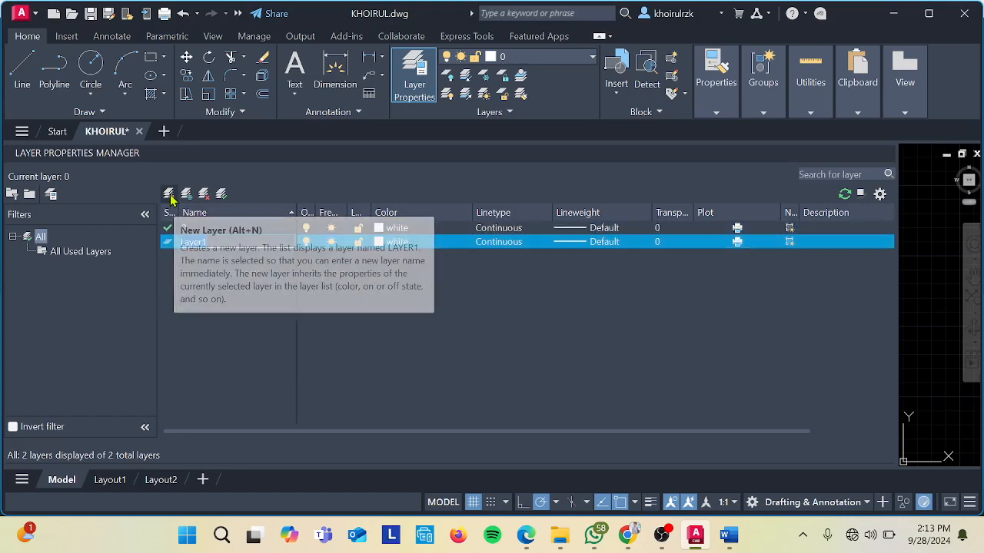
type("G-DINDING LUAR")
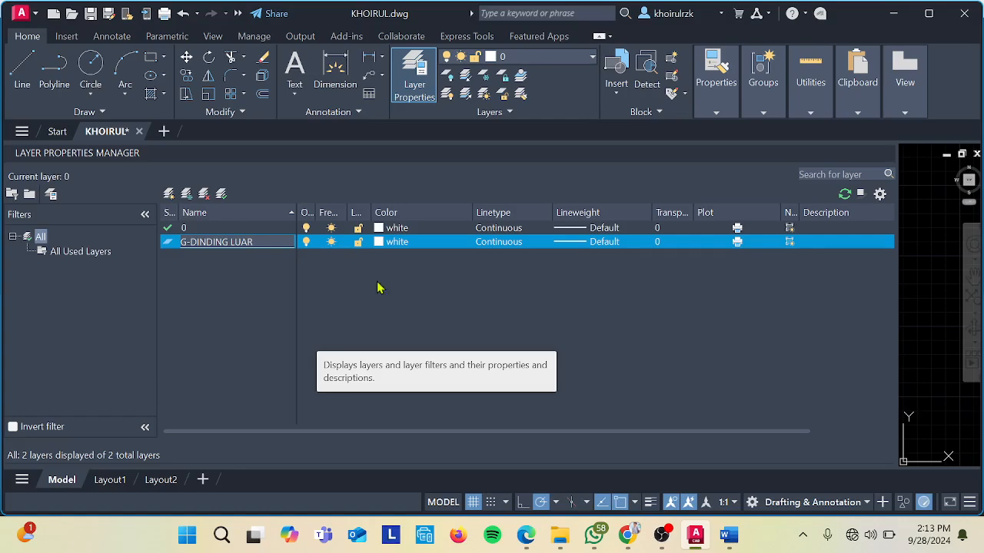
left_click(391, 241)
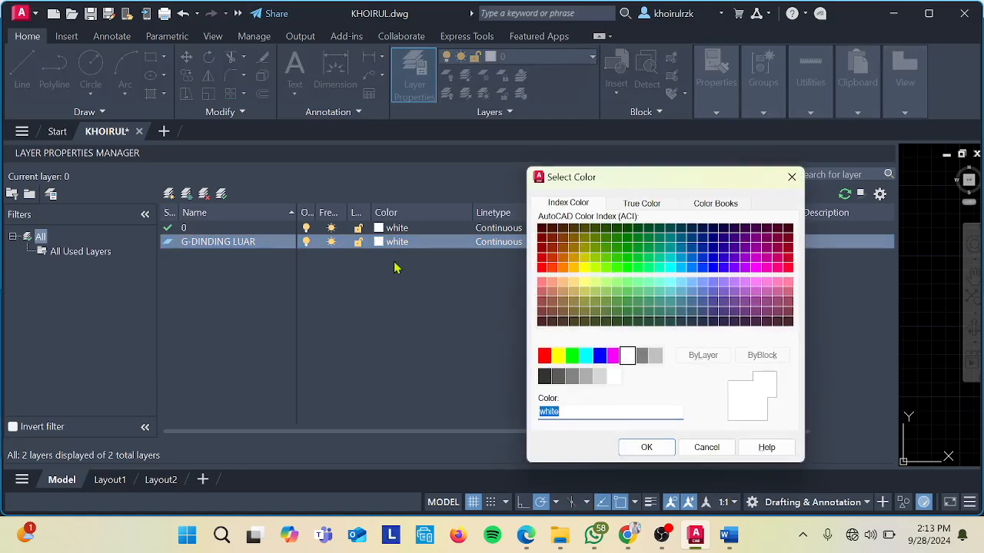
left_click(627, 269)
left_click(646, 447)
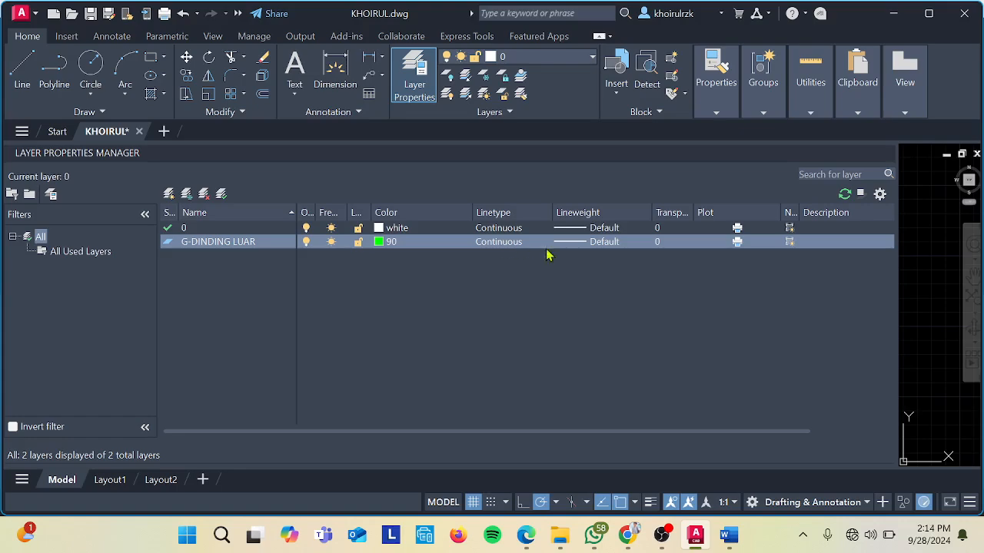
left_click(583, 243)
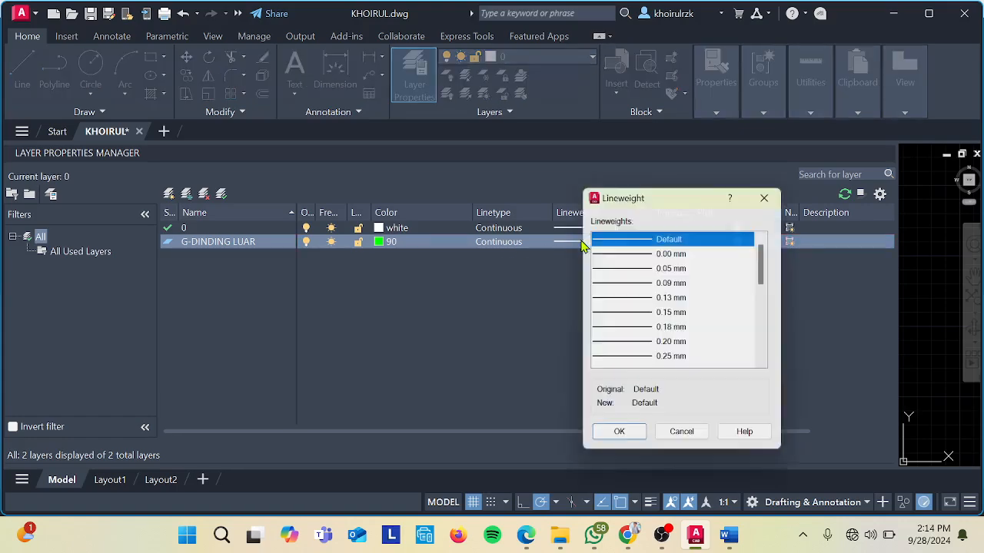
left_click(636, 315)
left_click(635, 441)
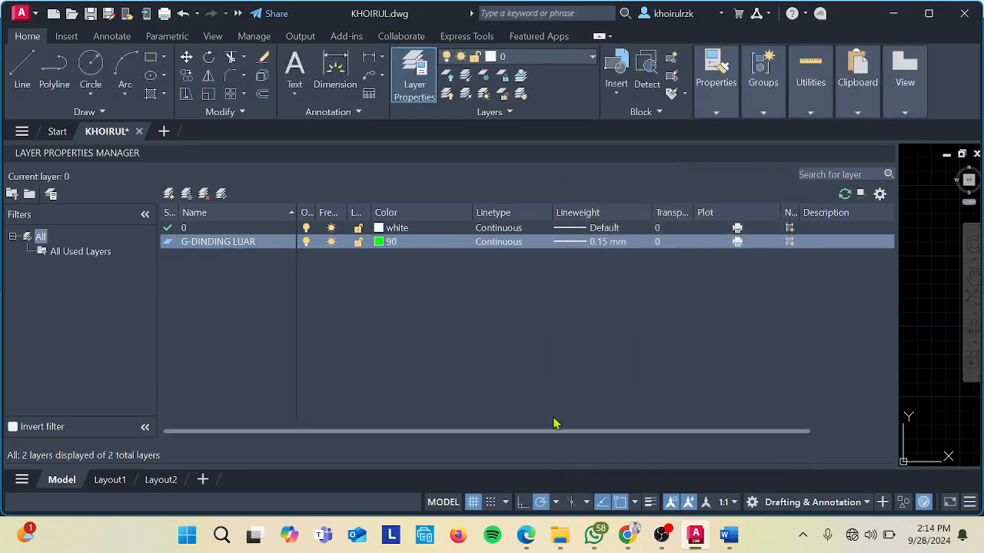
- Create a layer named G-DINDING DALAM with color 130 and a 0.09 mm lineweight
left_click(168, 193)
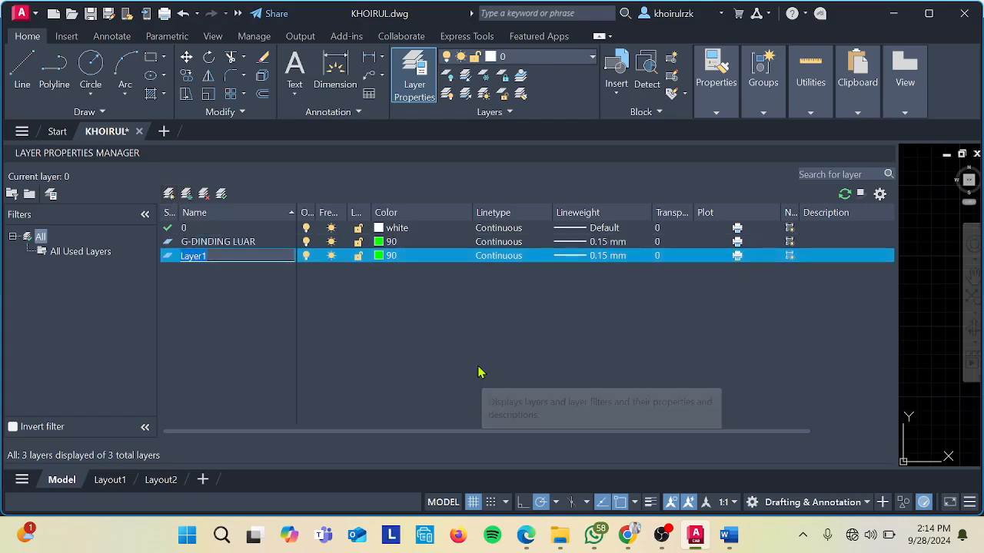
type("G-DINDING DALAM")
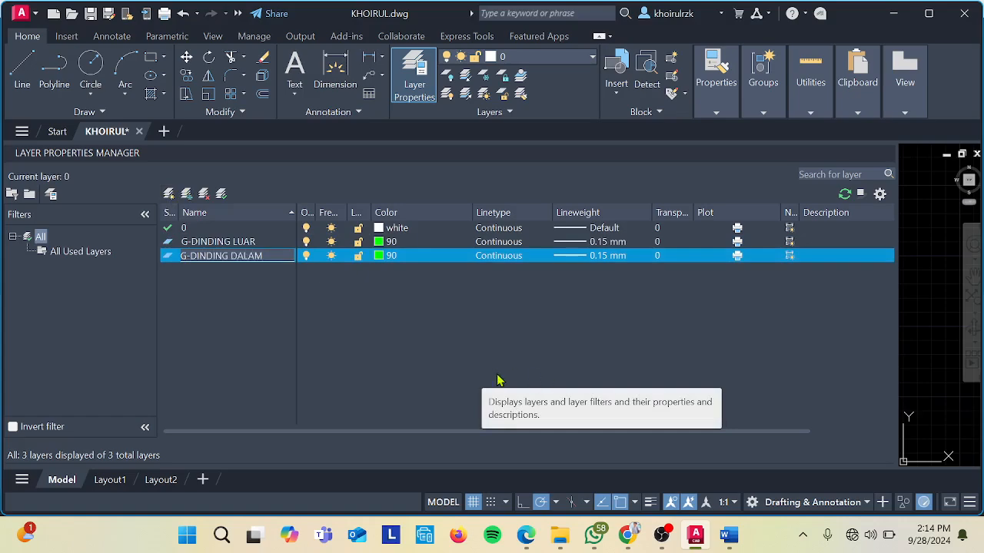
left_click(378, 255)
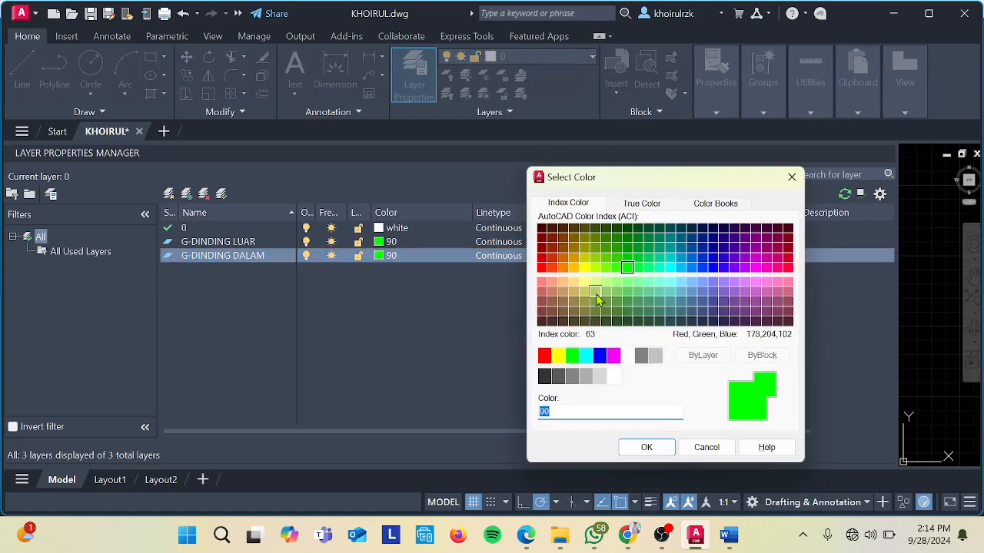
left_click(668, 268)
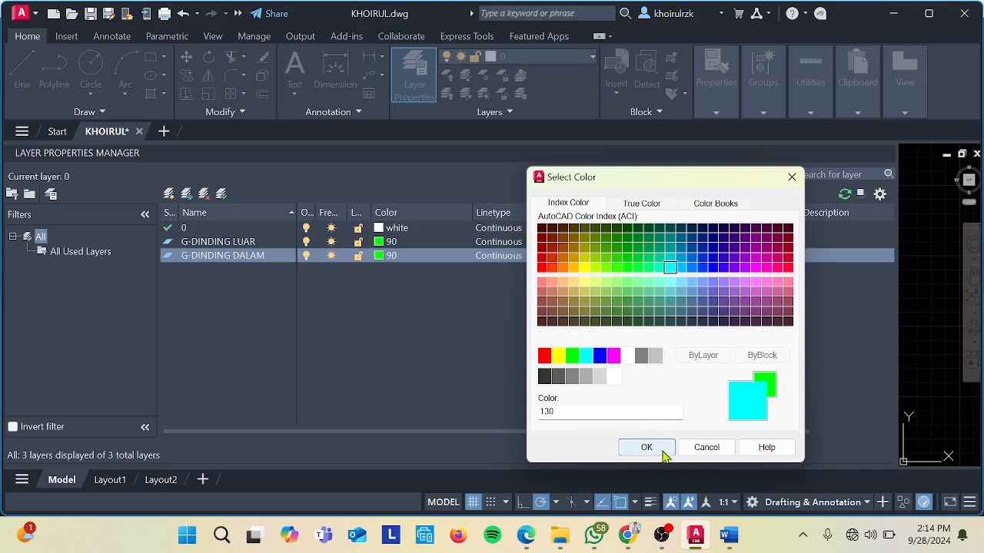
left_click(663, 452)
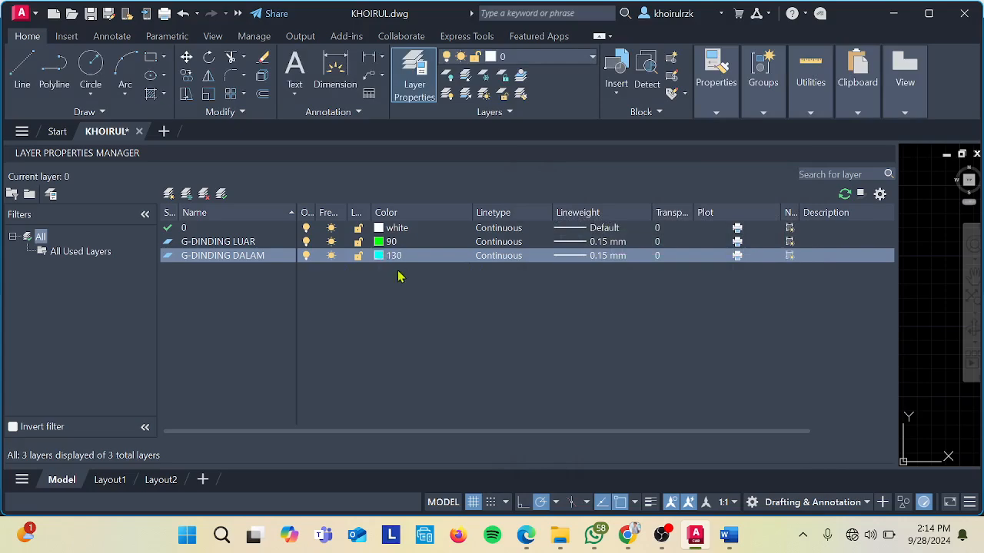
left_click(573, 255)
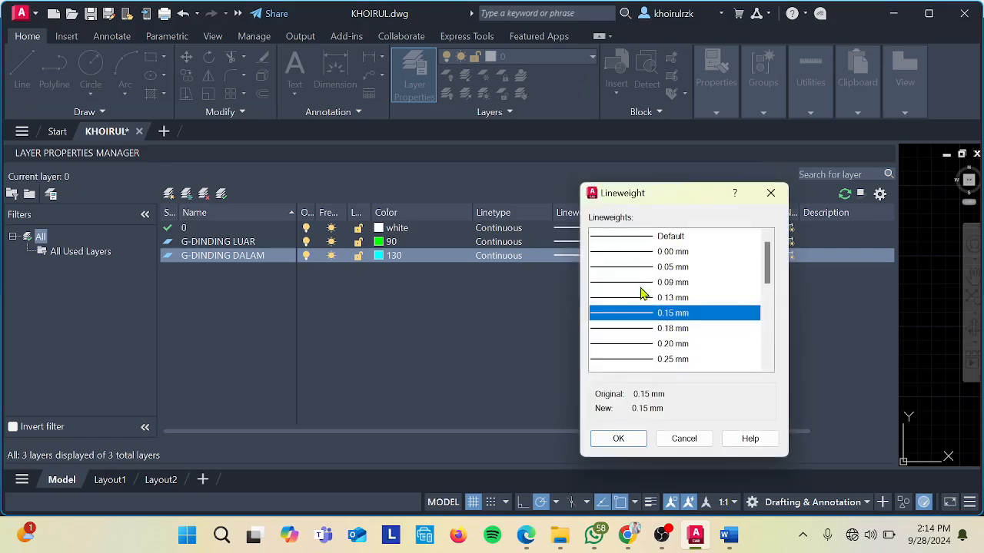
left_click(642, 282)
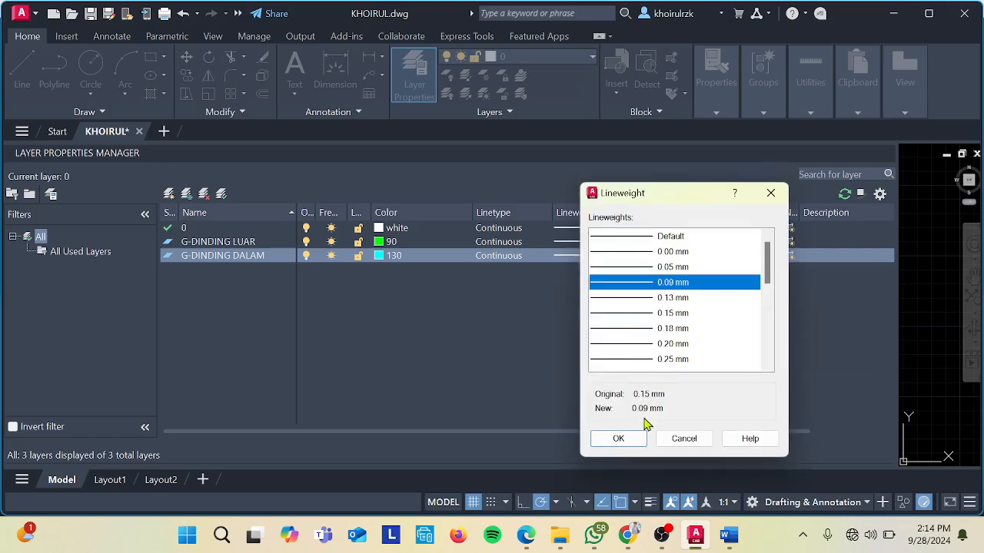
left_click(628, 441)
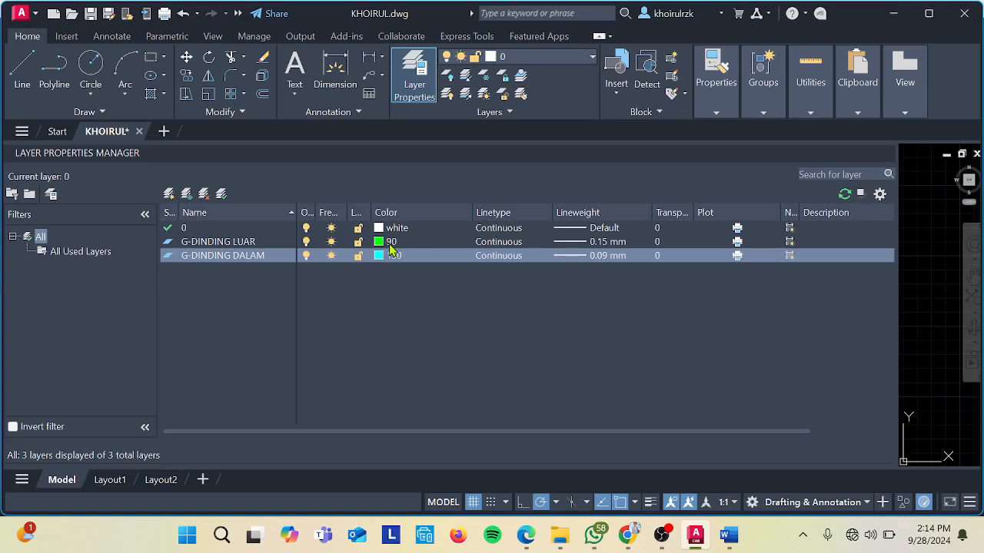
- Create a layer named ARSIRAN with gray color 253 and a 0.05 mm lineweight
left_click(169, 195)
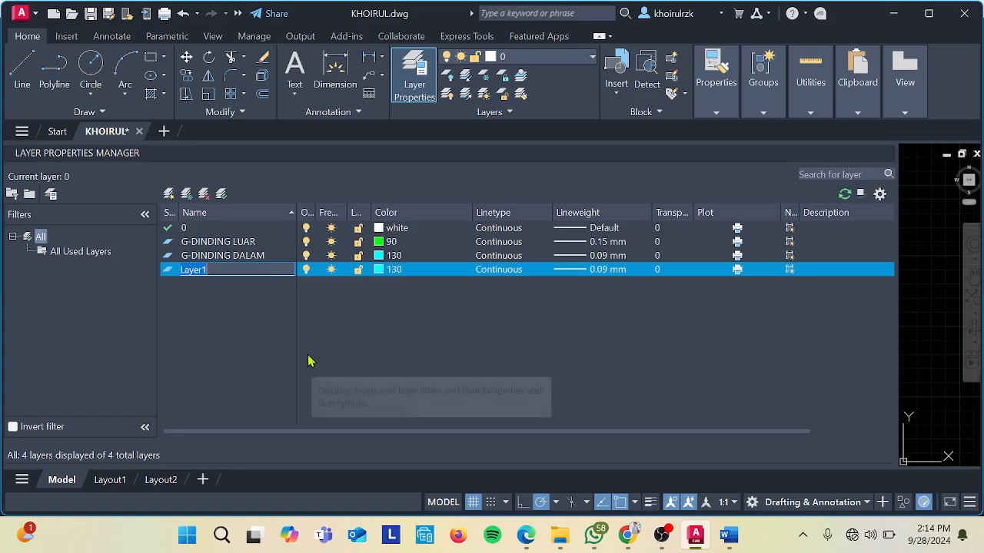
type("ARSIRAN")
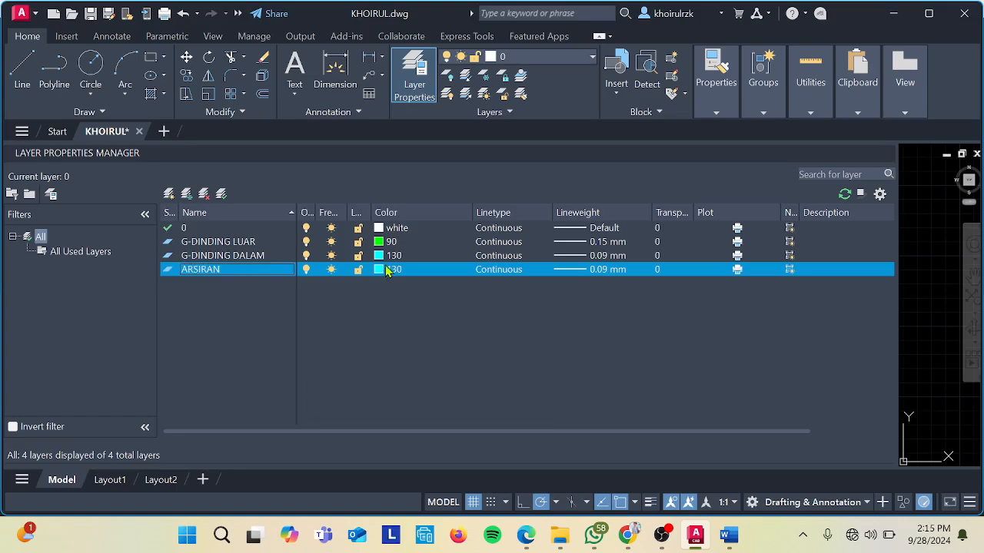
left_click(383, 270)
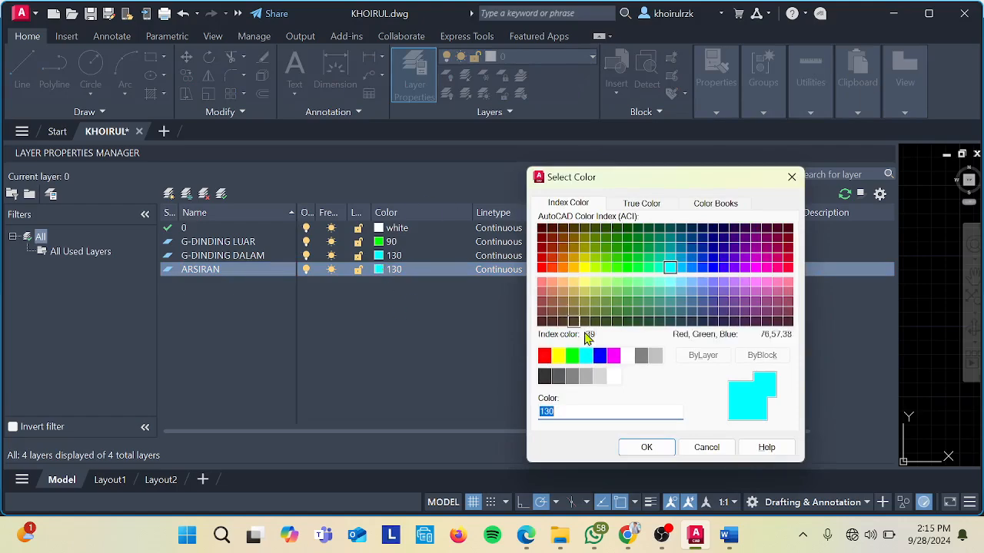
left_click(586, 376)
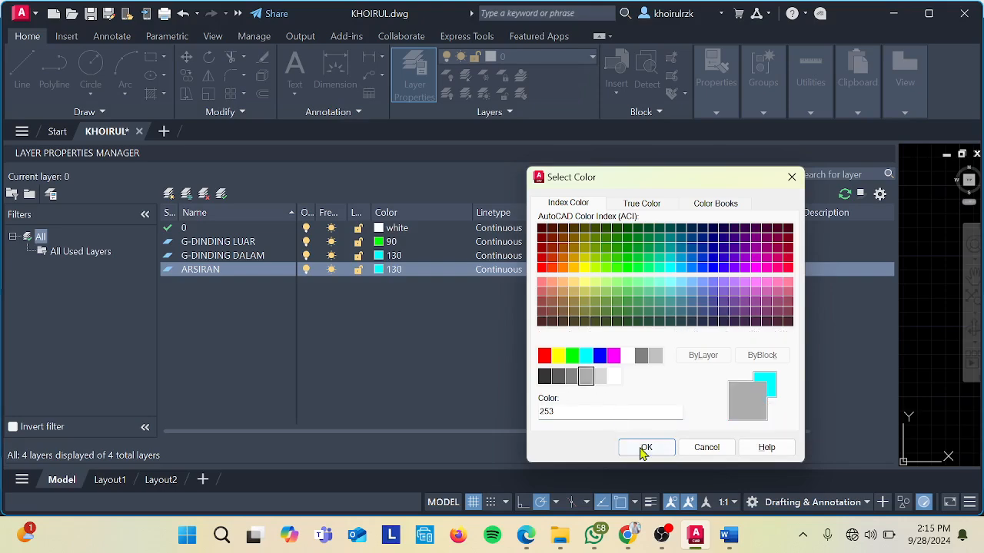
left_click(646, 447)
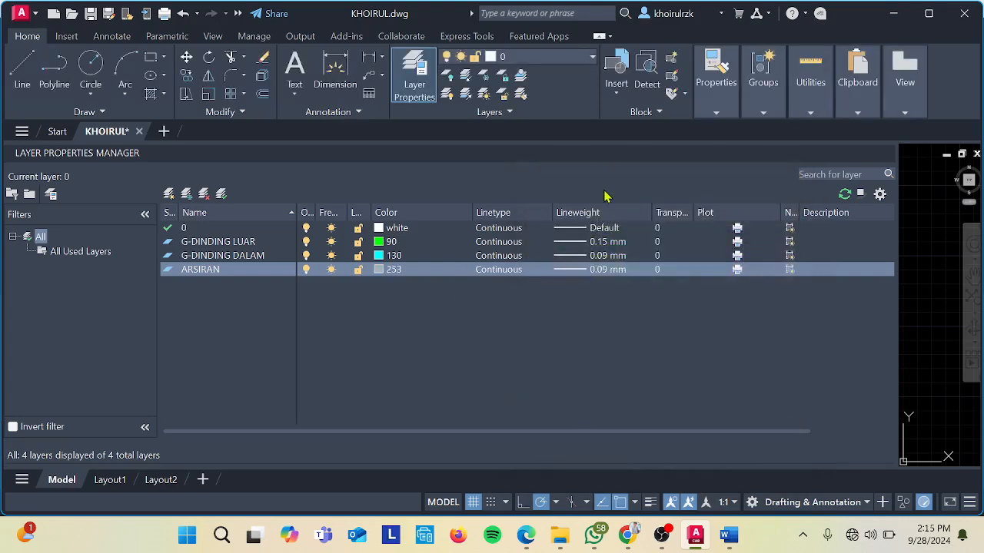
left_click(582, 271)
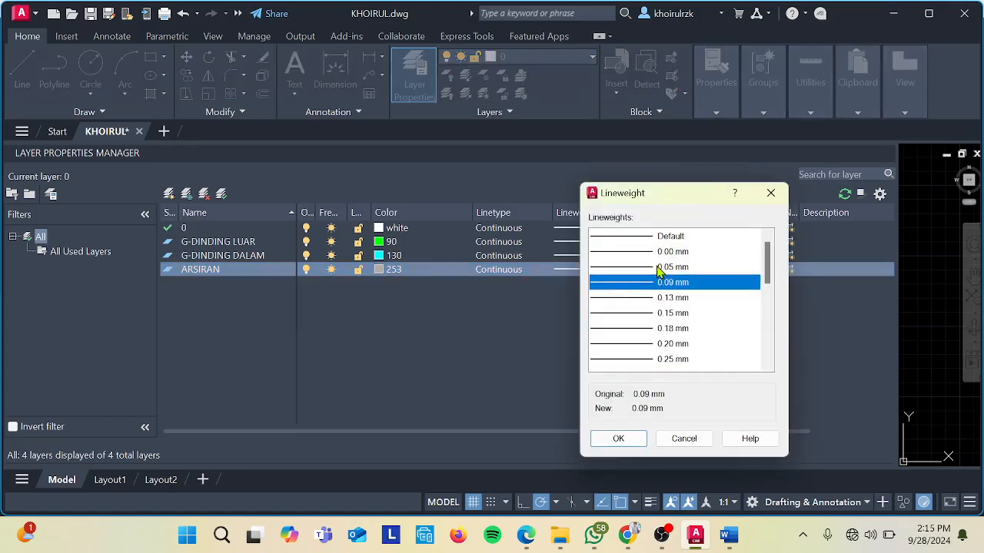
left_click(658, 268)
left_click(628, 437)
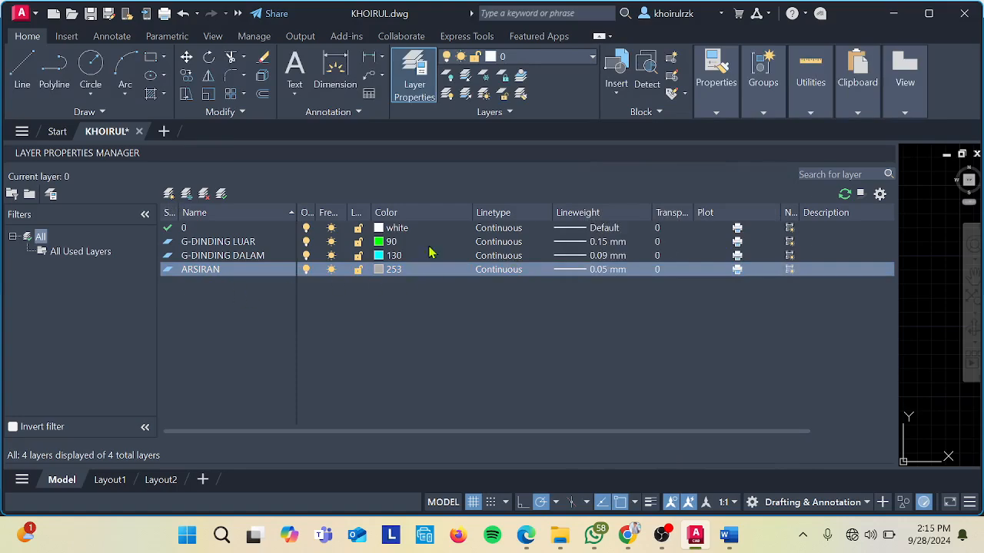
- Close the Layer Properties Manager, make ARSIRAN the current layer and draw a rectangle in the empty drawing area
left_click(887, 153)
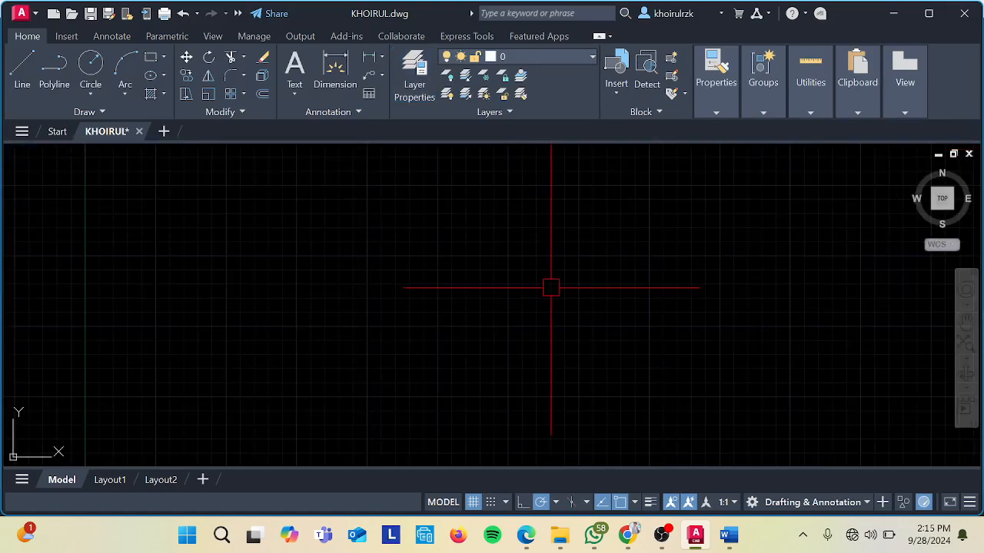
left_click(566, 60)
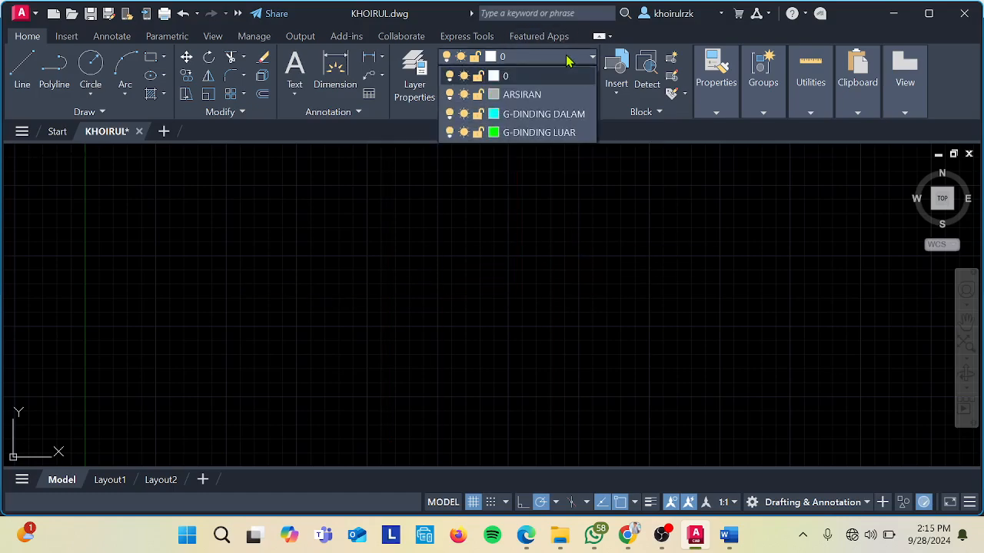
left_click(552, 102)
left_click(548, 259)
type("rec")
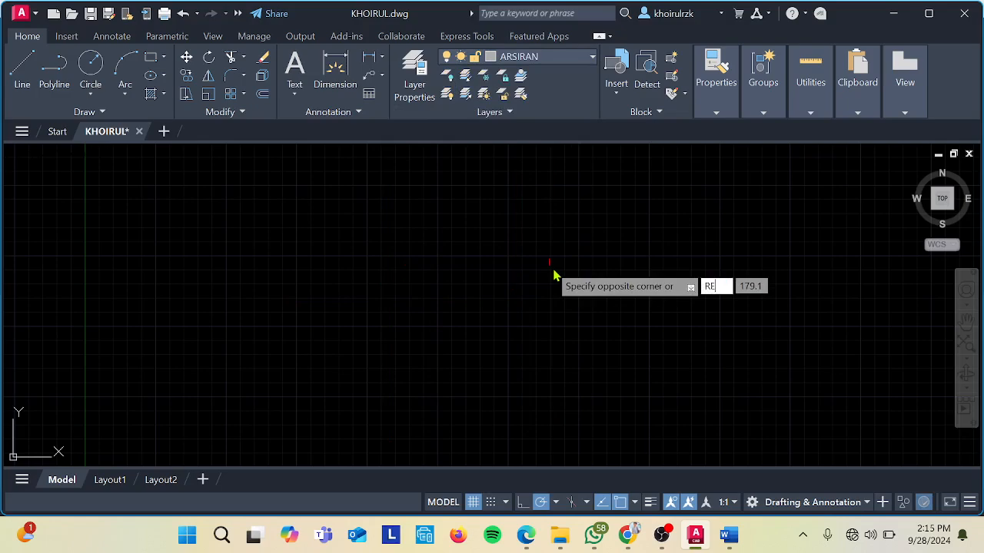
key("Return")
left_click(546, 264)
left_click(714, 405)
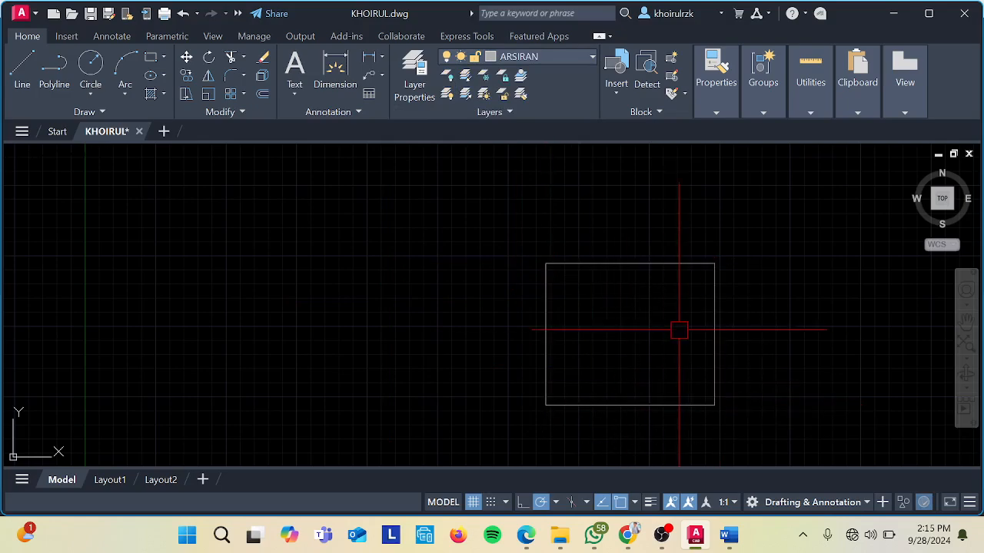
- Make G-DINDING DALAM the current layer and draw a smaller rectangle inside the gray one
left_click(550, 62)
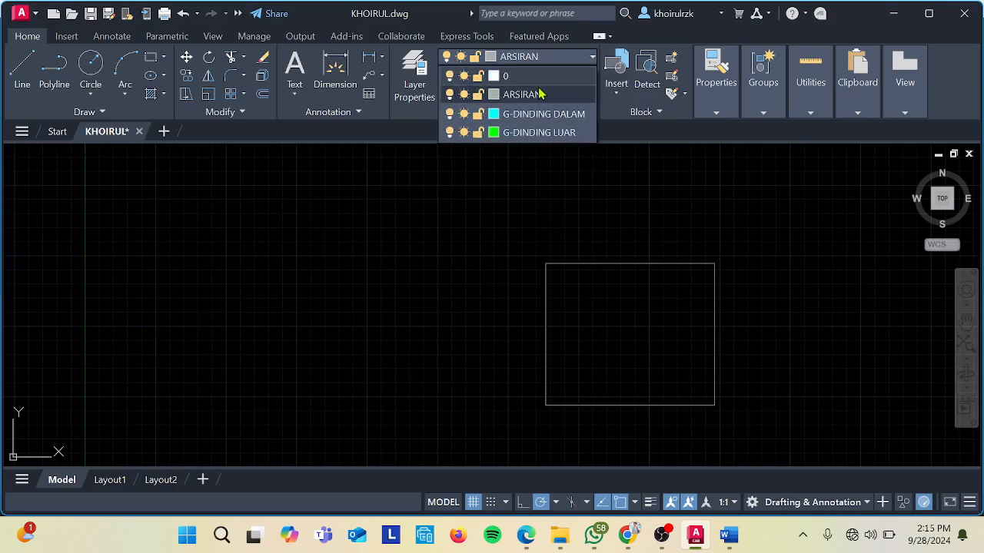
left_click(540, 108)
left_click(553, 64)
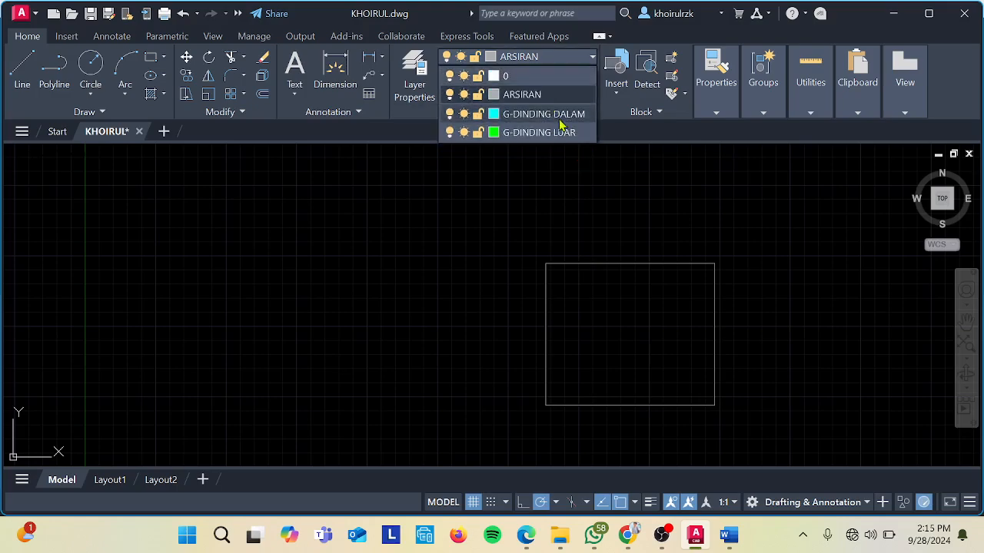
left_click(563, 115)
type("rec")
key("Return")
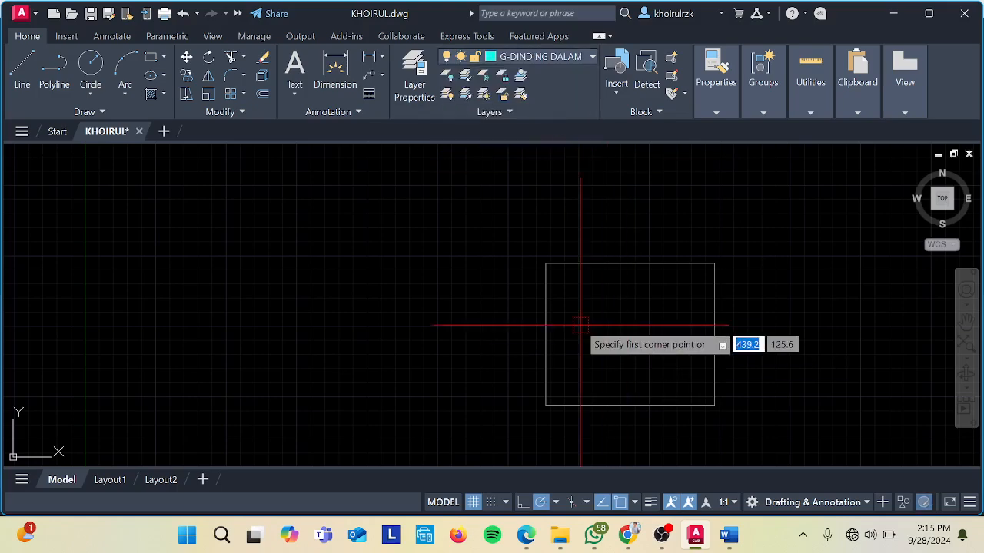
left_click(566, 288)
left_click(681, 368)
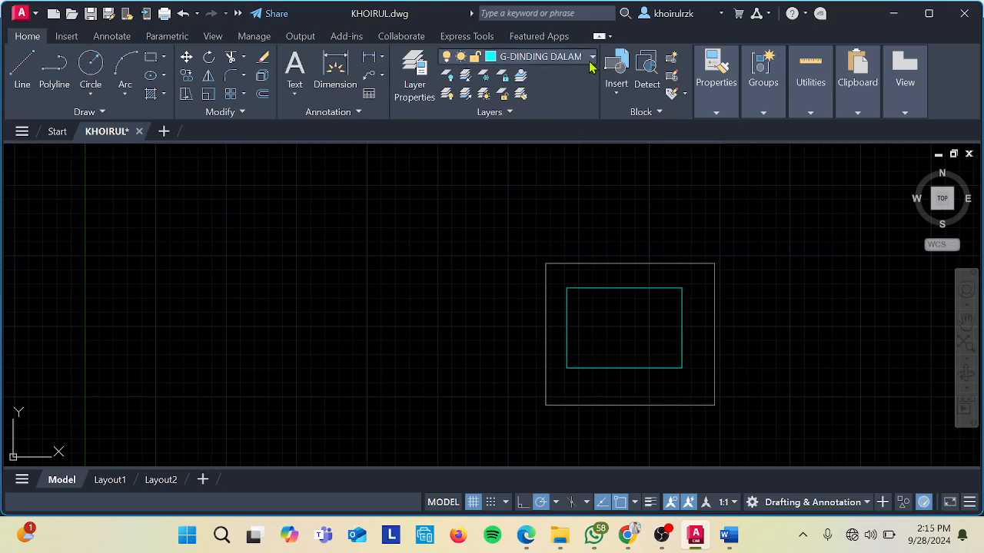
- Make G-DINDING LUAR the current layer and draw a third rectangle inside the cyan one
left_click(554, 57)
left_click(544, 134)
key("Return")
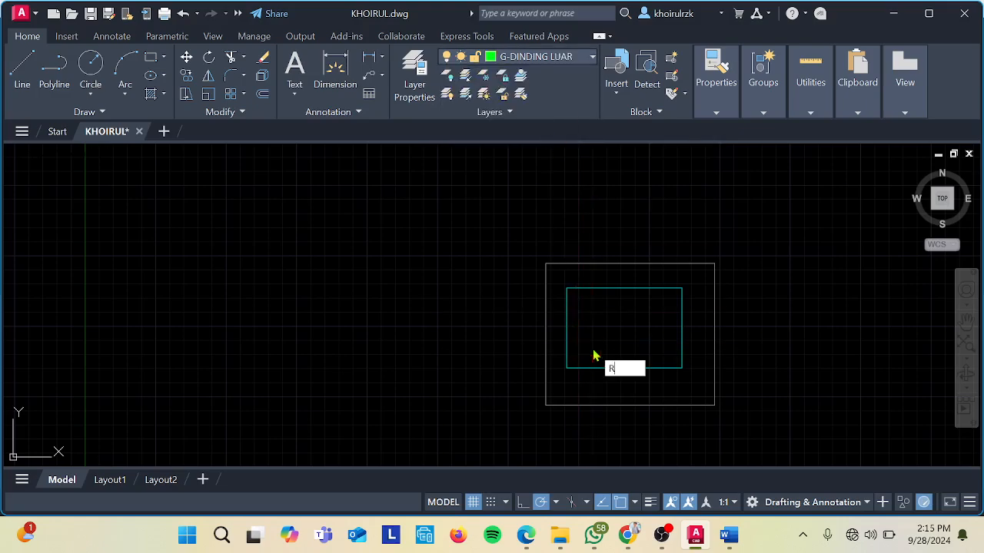
left_click(582, 309)
left_click(657, 343)
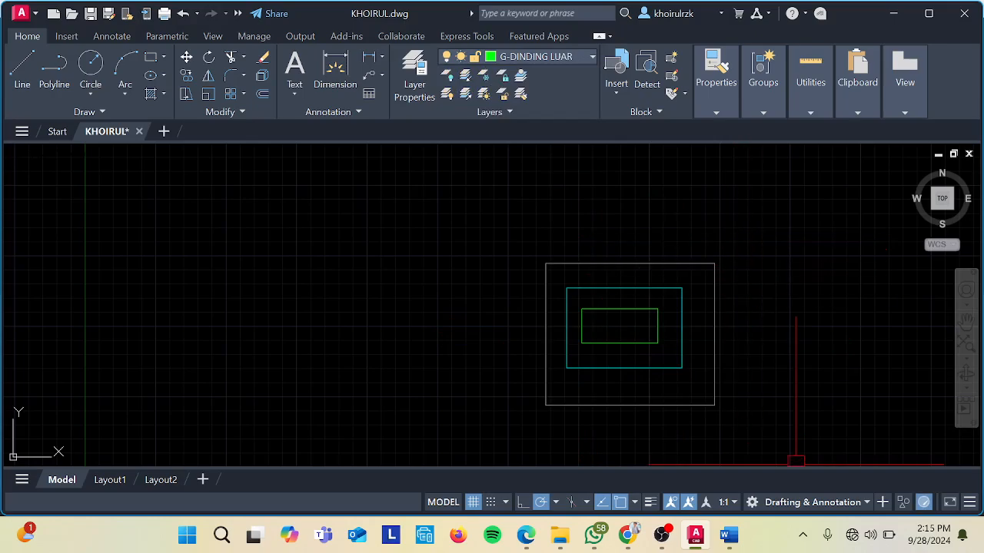
- Check the setup checklist in Word, return to AutoCAD and open the Drafting Settings
left_click(730, 537)
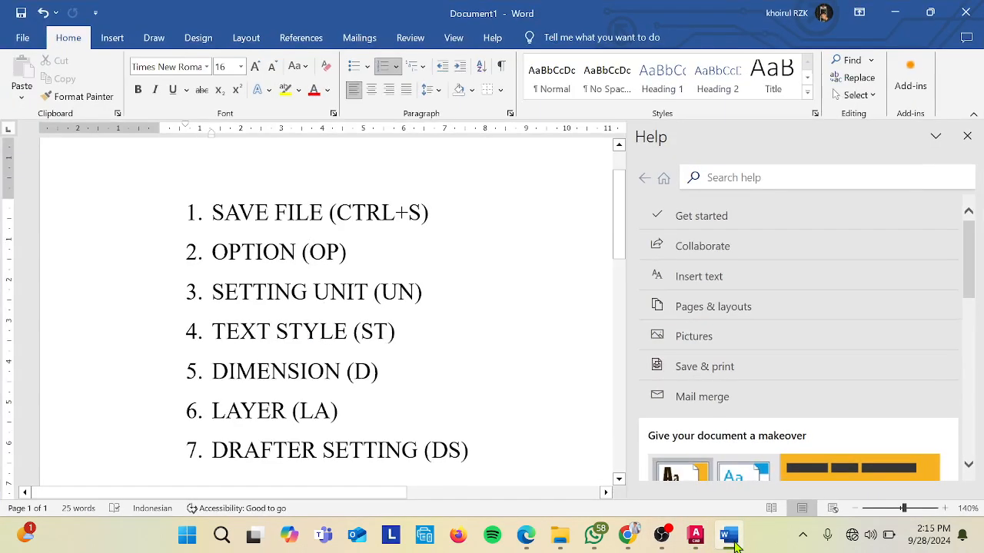
left_click(729, 536)
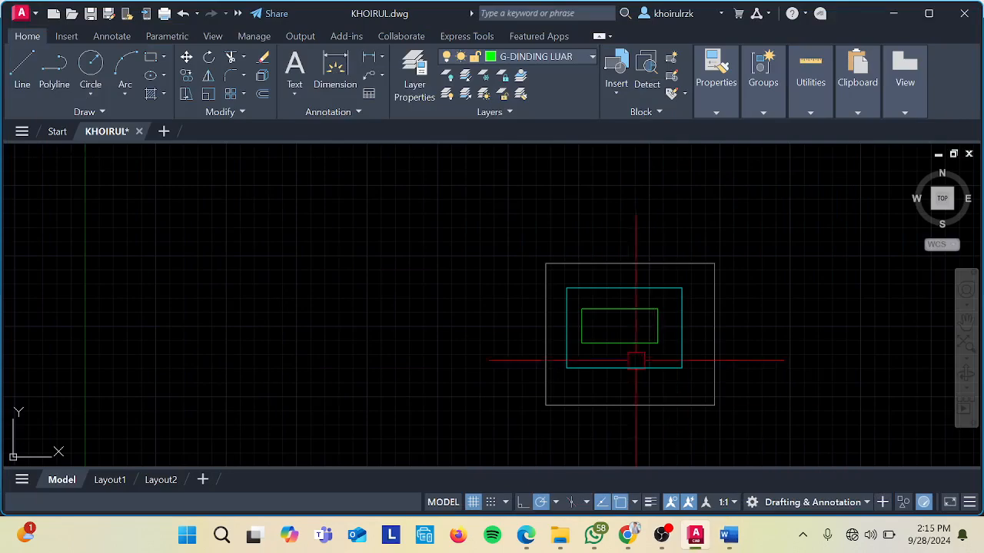
type("DS")
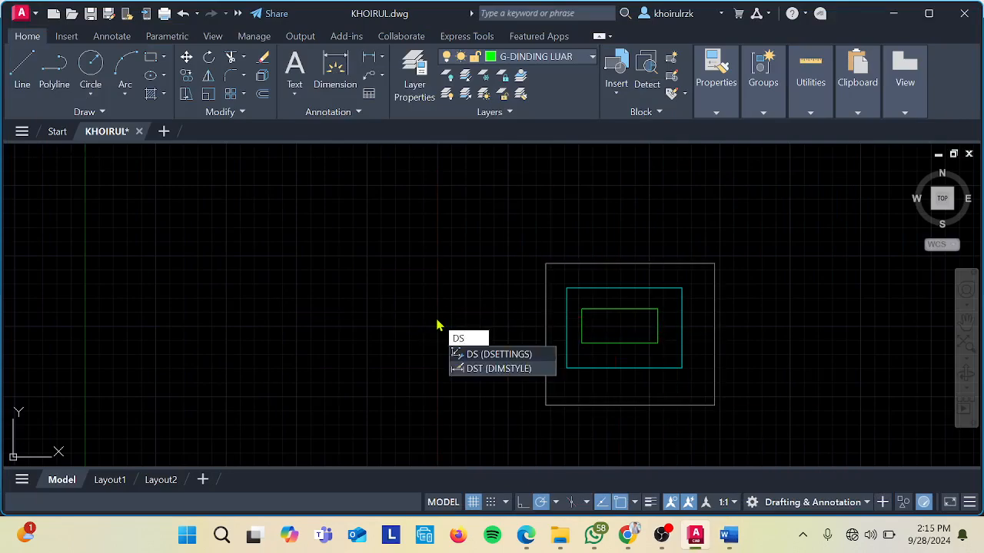
key("Return")
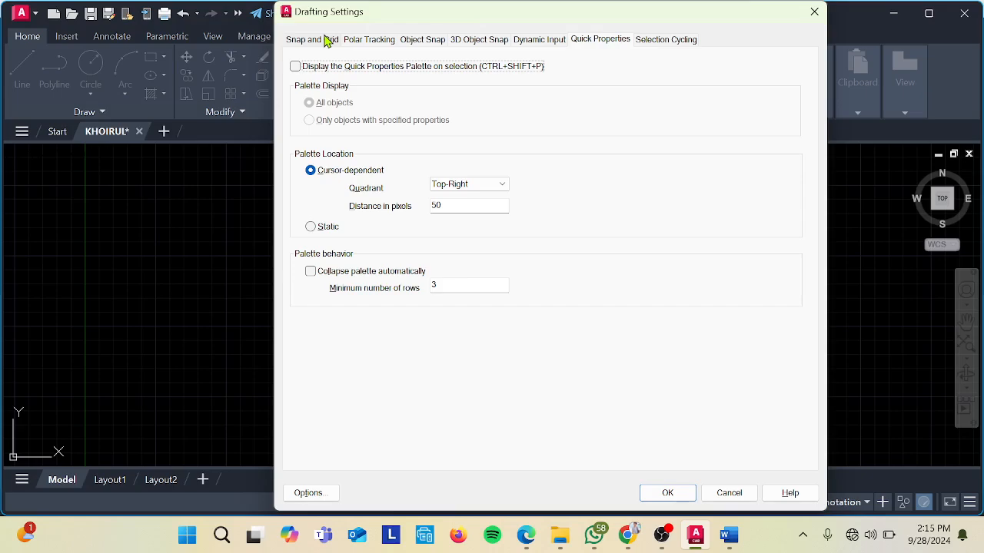
- Review the snap and grid, polar tracking and object snap options in the Drafting Settings
left_click(326, 40)
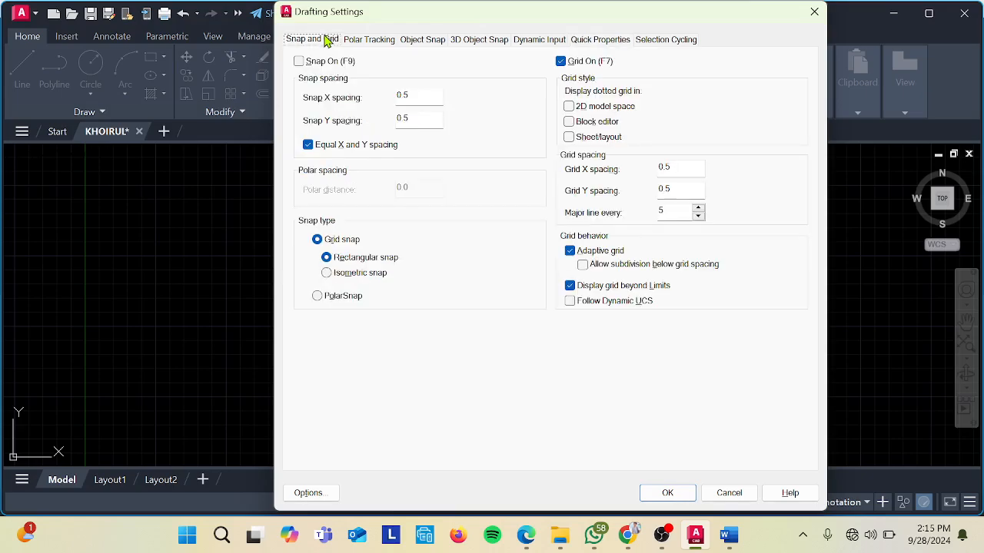
left_click(366, 40)
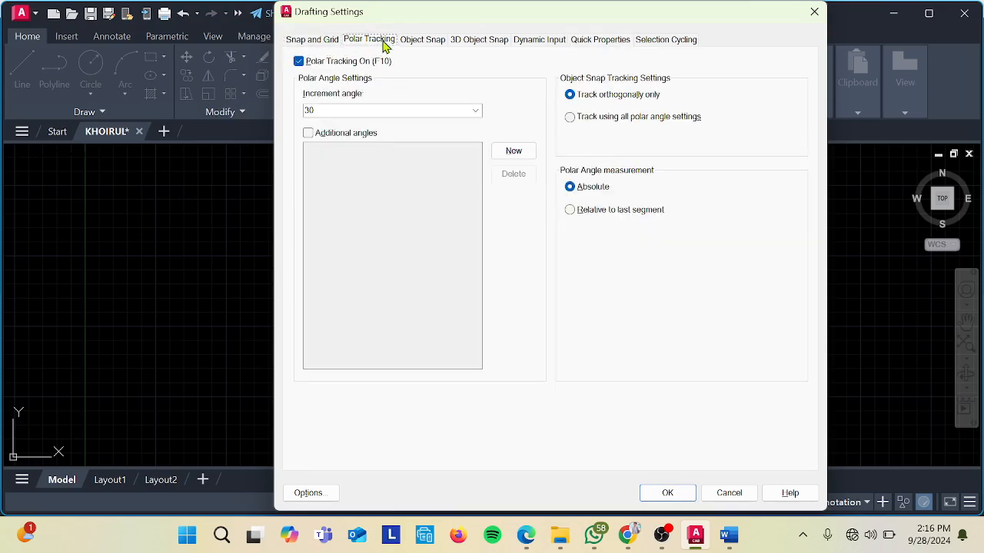
left_click(424, 42)
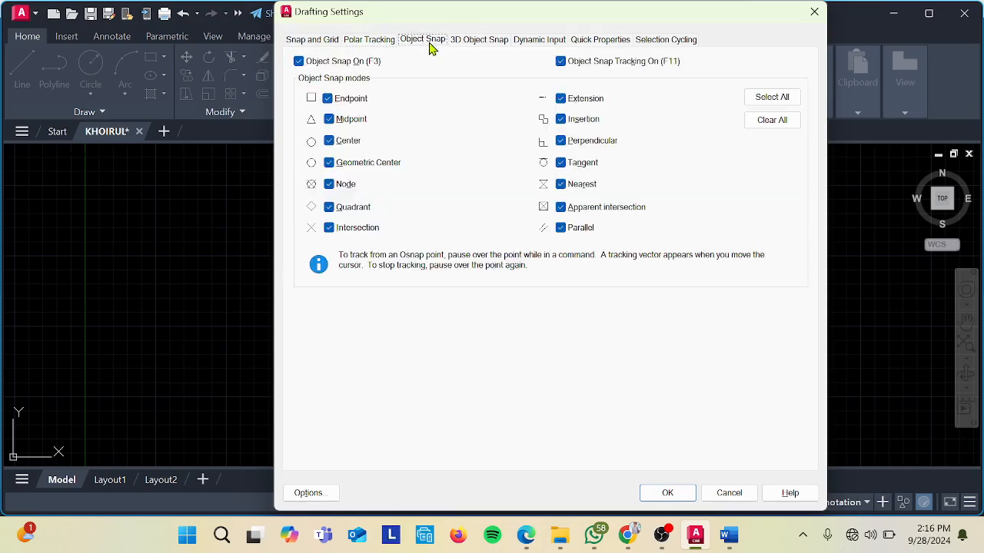
- Clear the Nearest and Perpendicular object snap modes
left_click(561, 207)
left_click(561, 163)
left_click(568, 165)
left_click(561, 208)
left_click(562, 186)
left_click(565, 143)
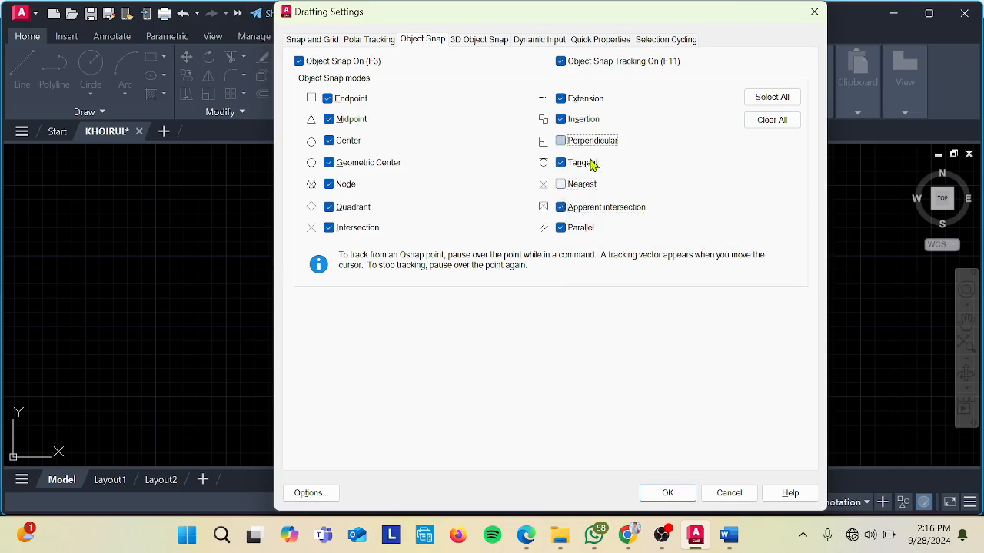
- Enable all object snap modes, look through the remaining drafting settings categories and accept the settings
left_click(763, 99)
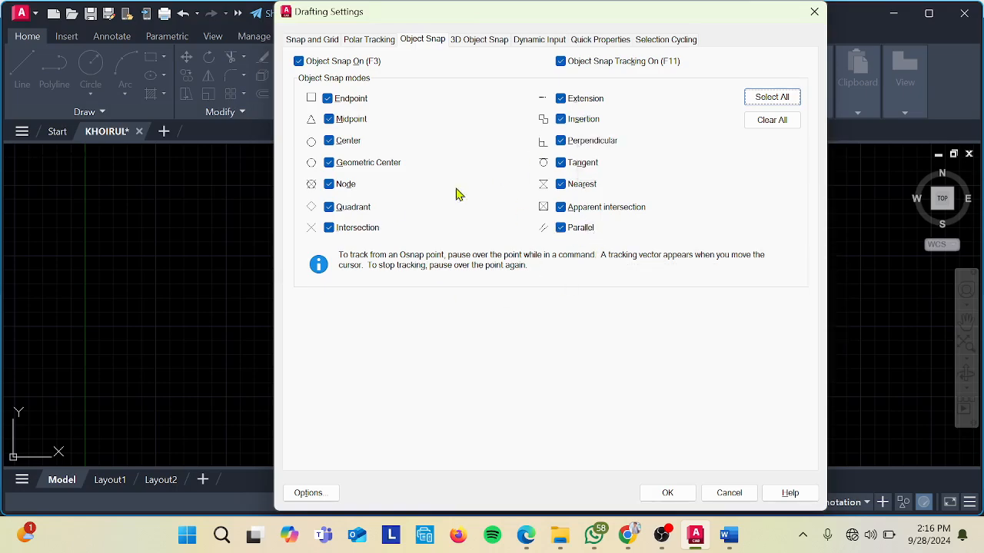
left_click(484, 43)
left_click(541, 45)
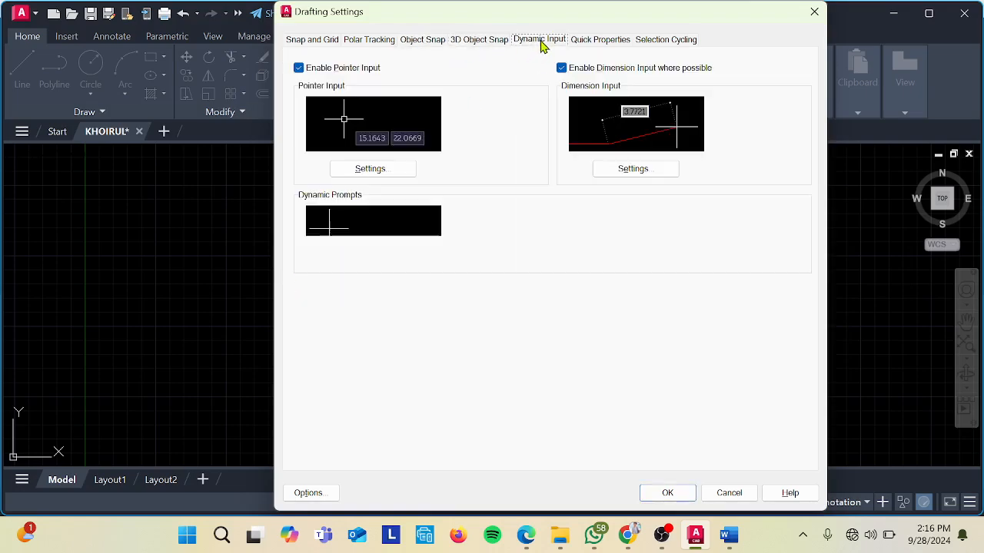
left_click(602, 50)
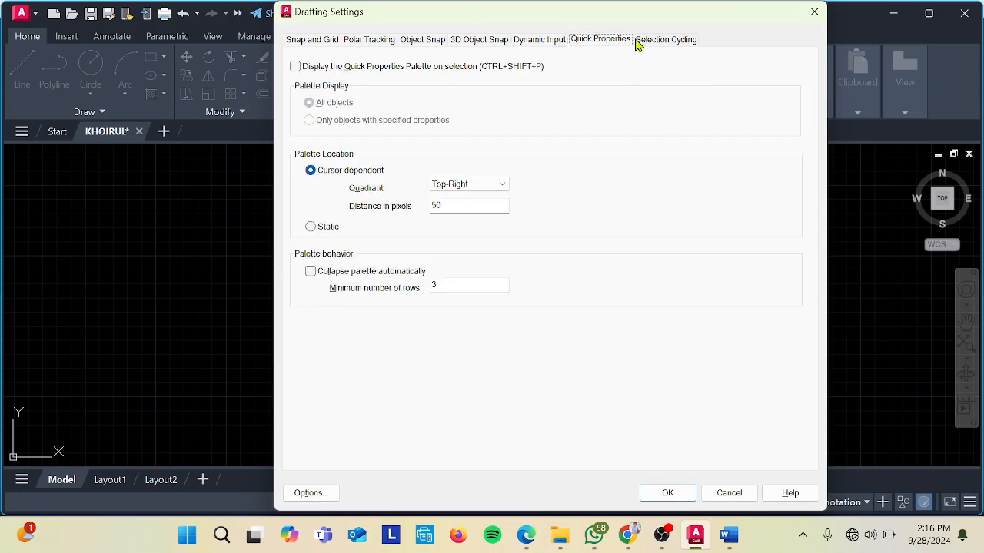
left_click(638, 42)
left_click(667, 493)
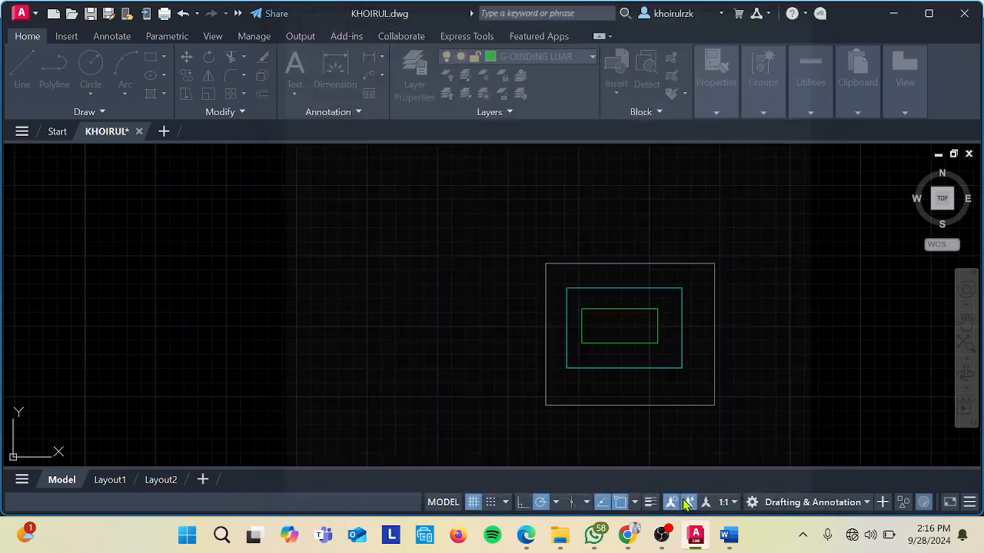
middle_click_drag(703, 292, 597, 312)
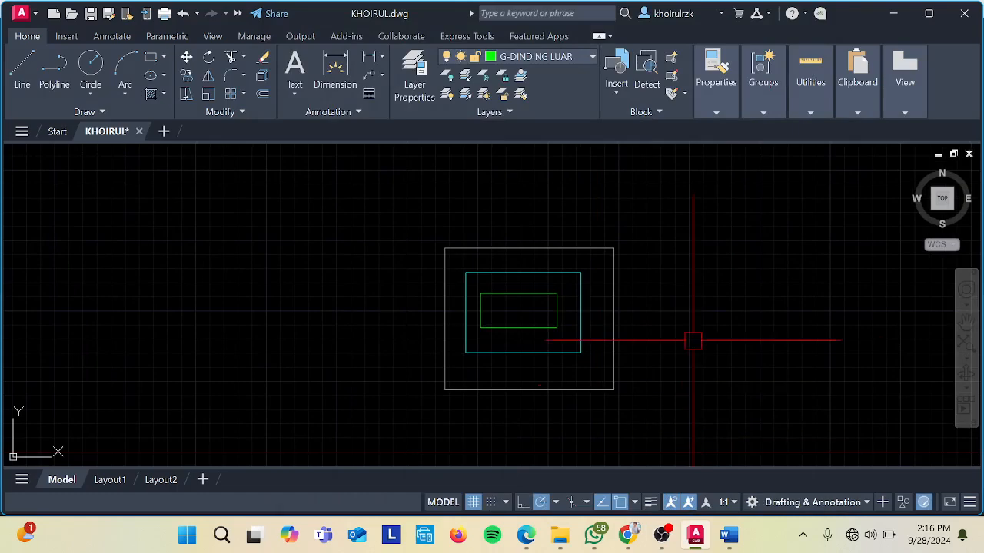